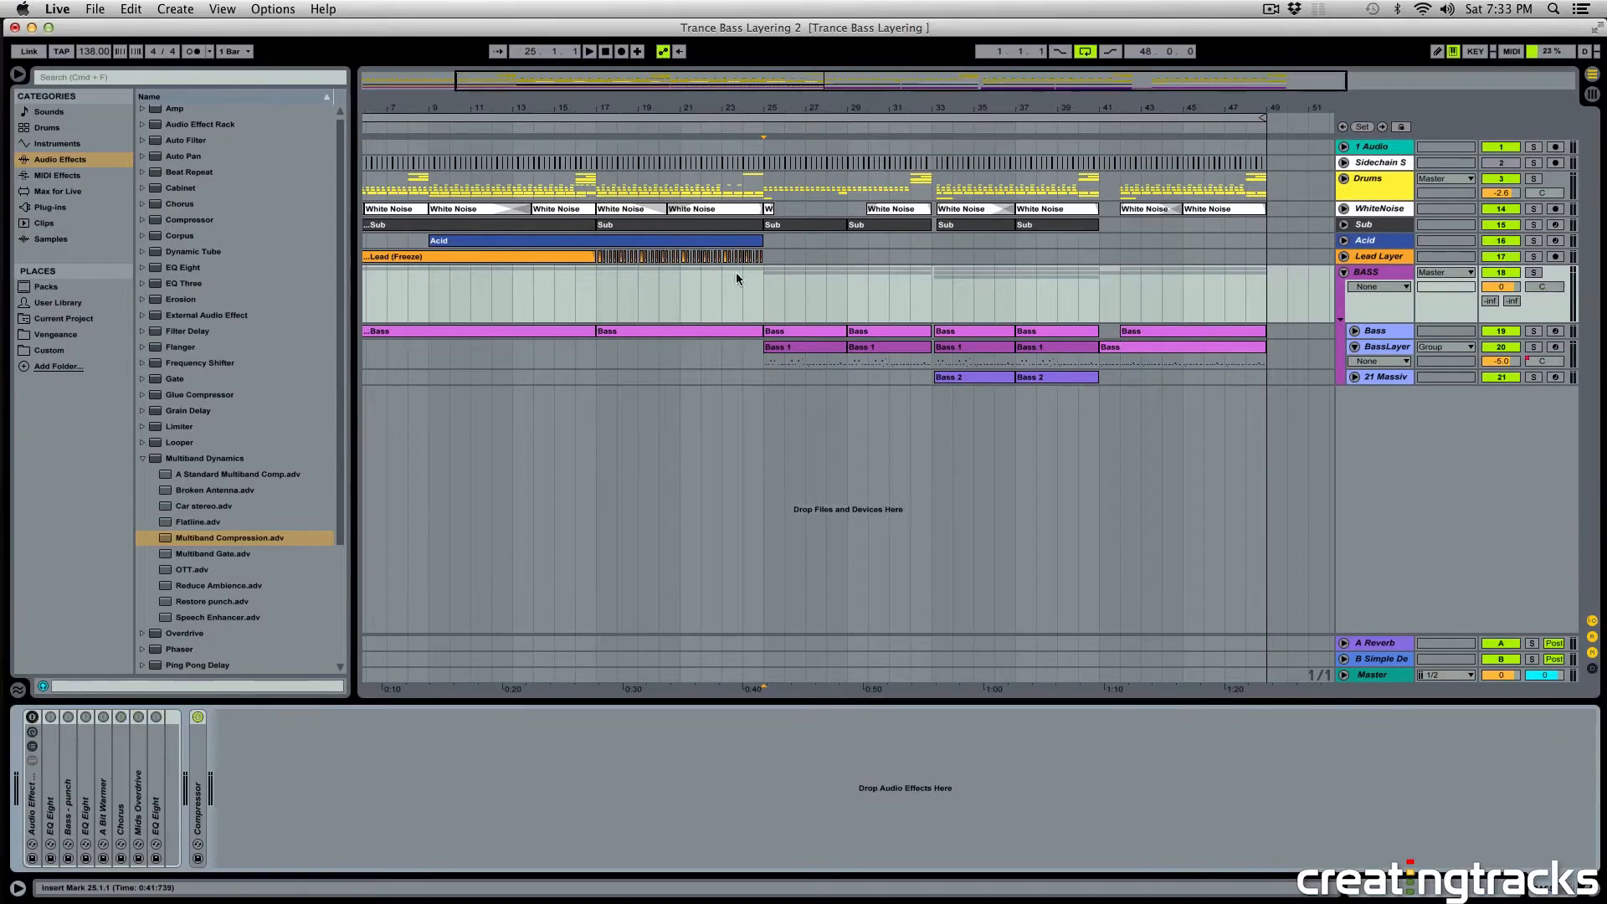
Play the arrangement from bars 25 and 33 and compare the BASS group with its effect rack off and on.
{"action": "key", "text": "space"}
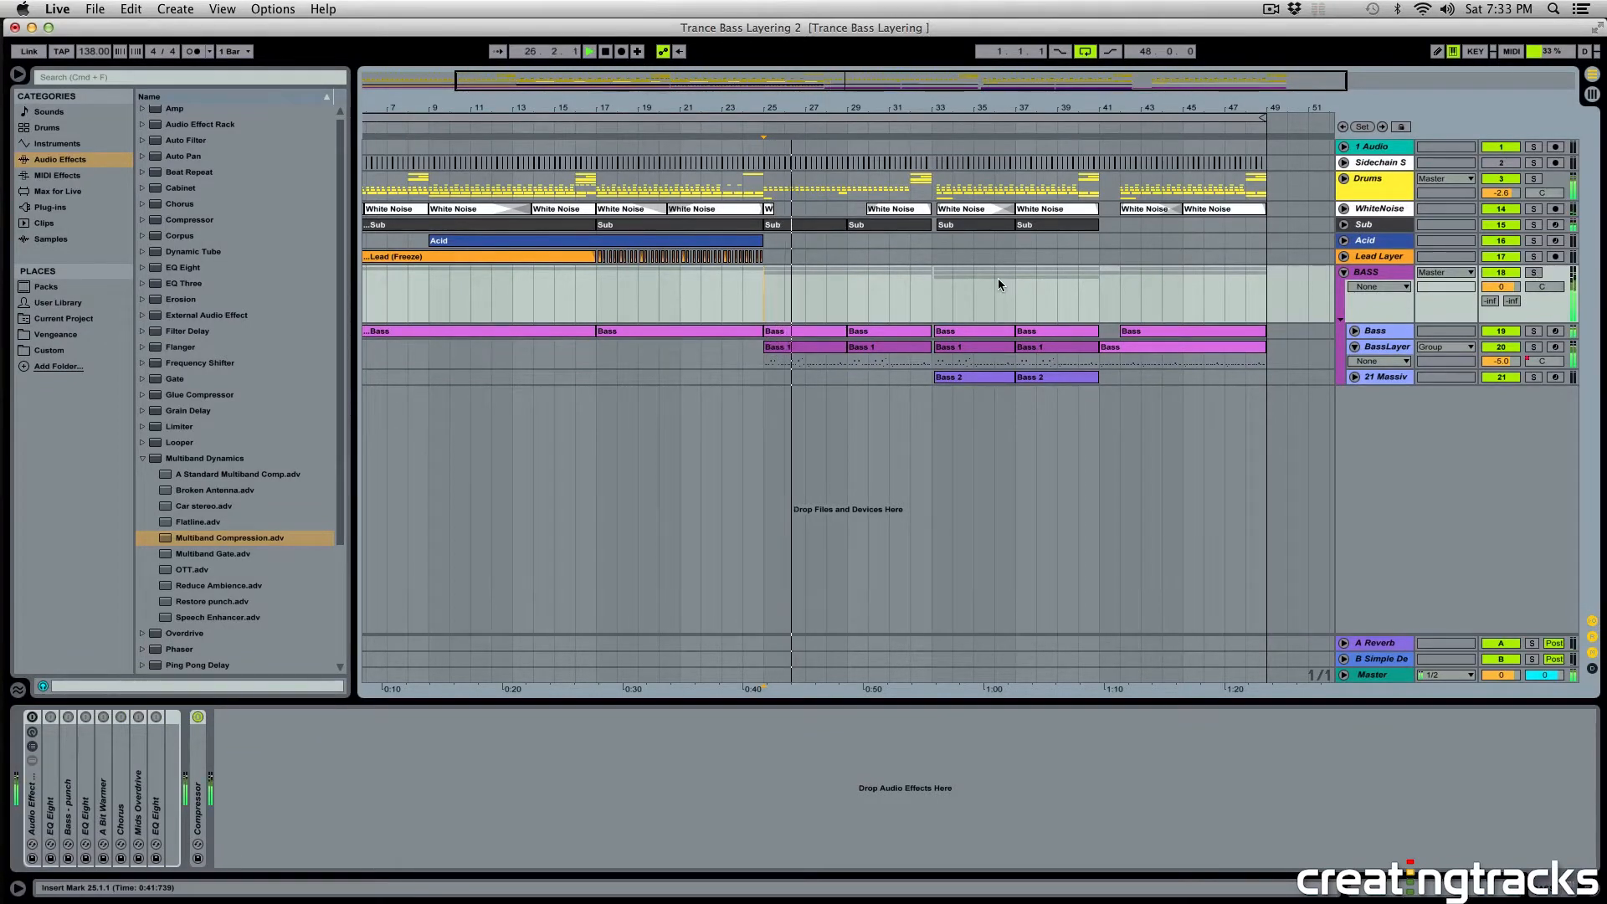
{"action": "left_click", "coordinate": [917, 306]}
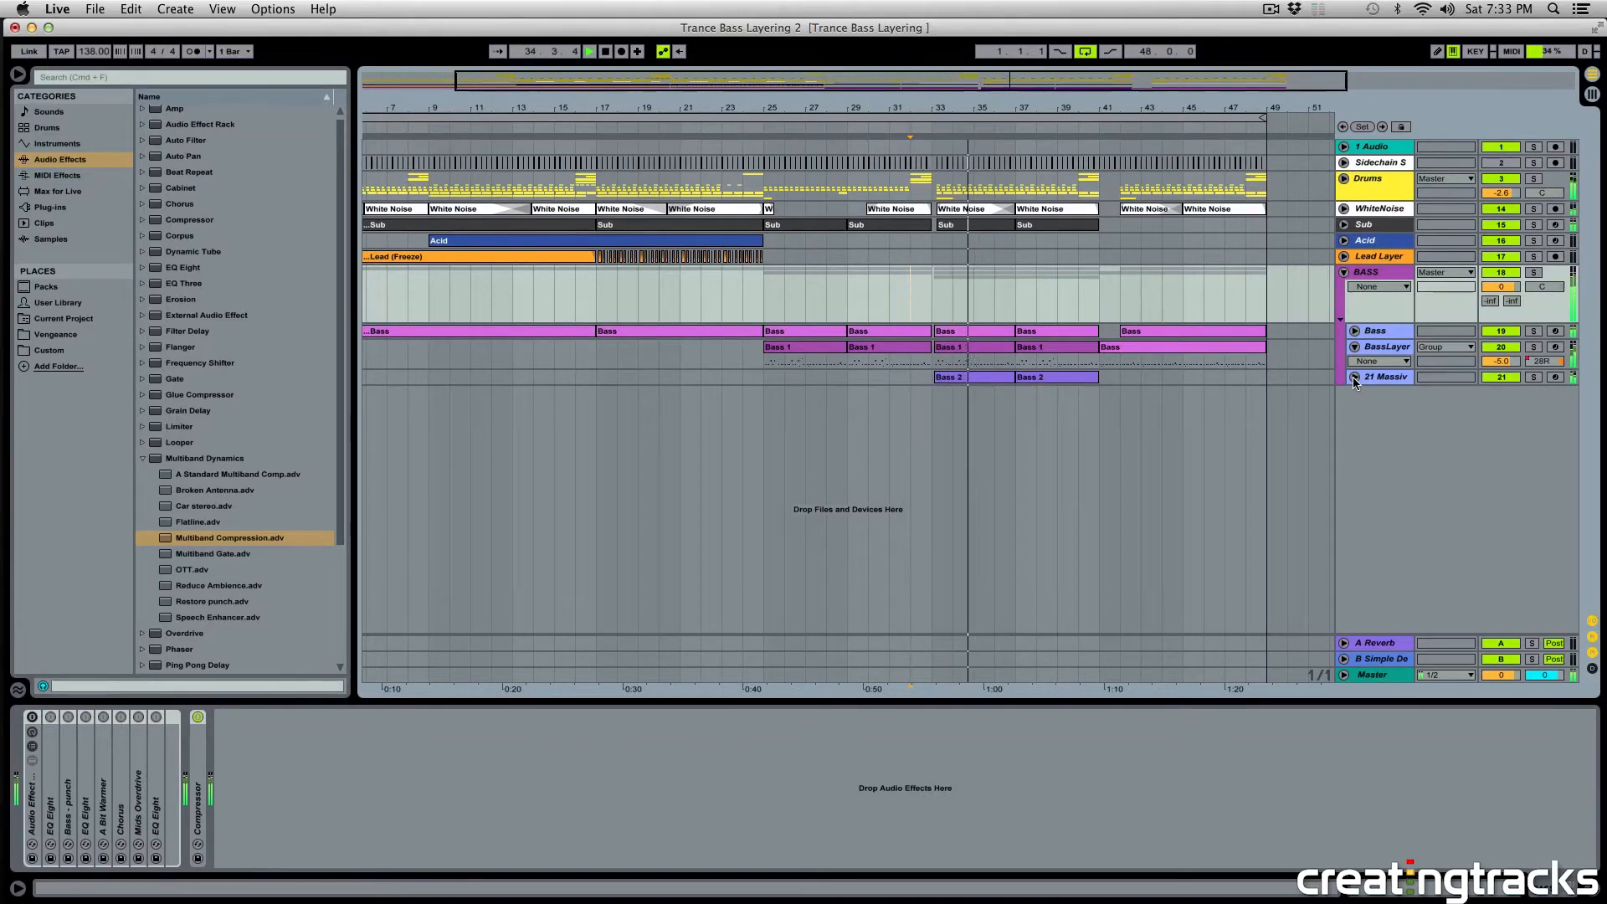
{"action": "left_click", "coordinate": [927, 301]}
{"action": "key", "text": "space"}
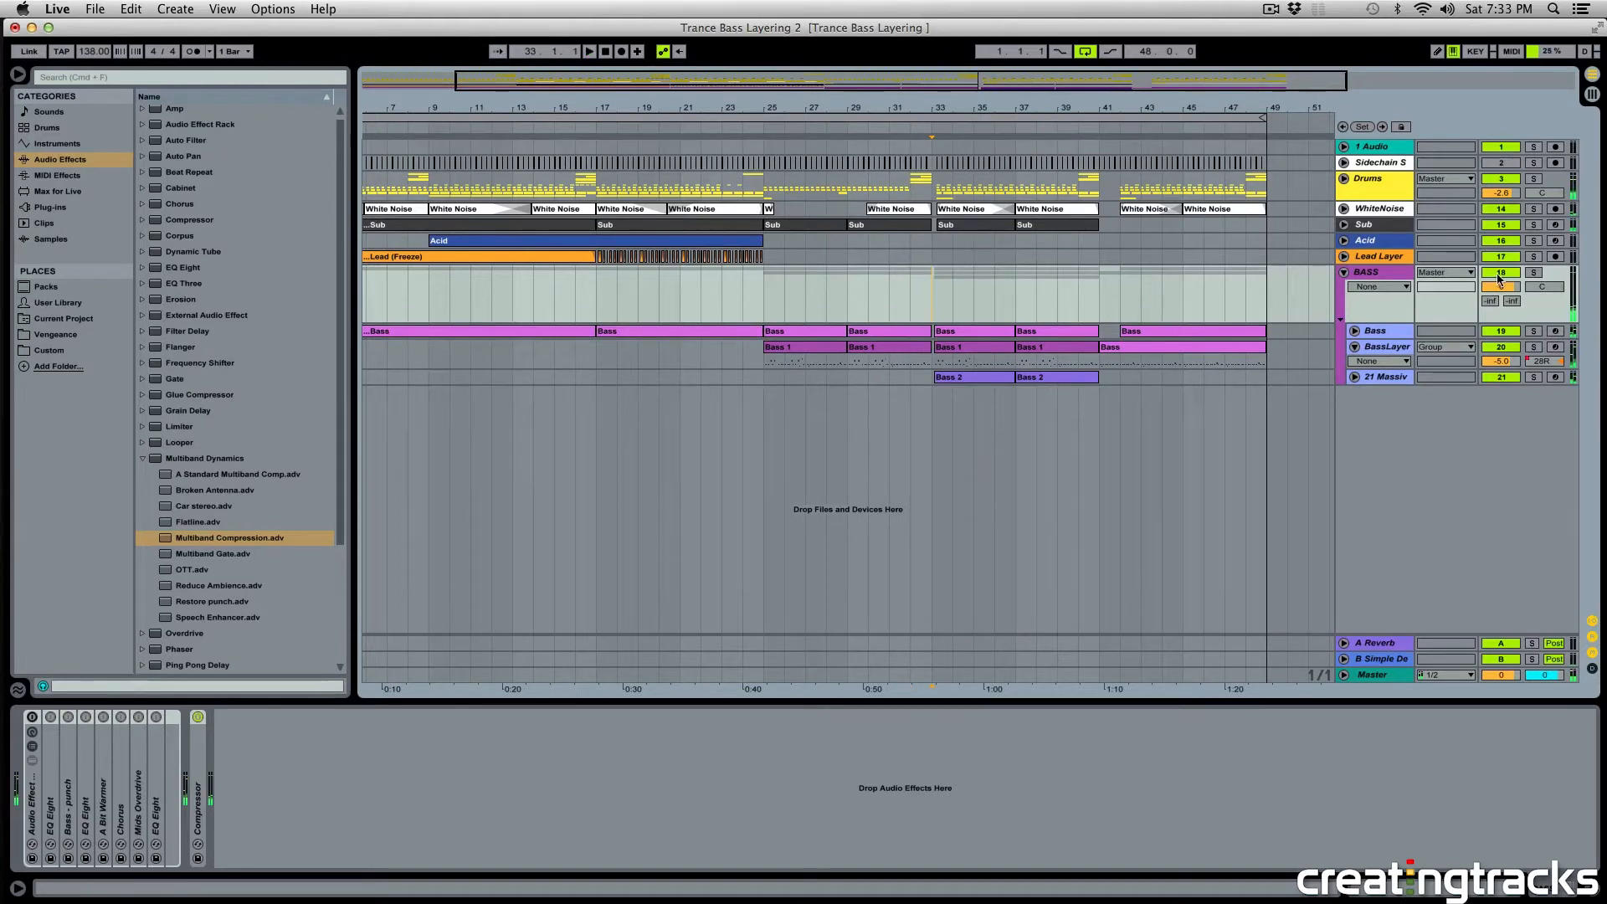
{"action": "left_click", "coordinate": [31, 717]}
{"action": "key", "text": "space"}
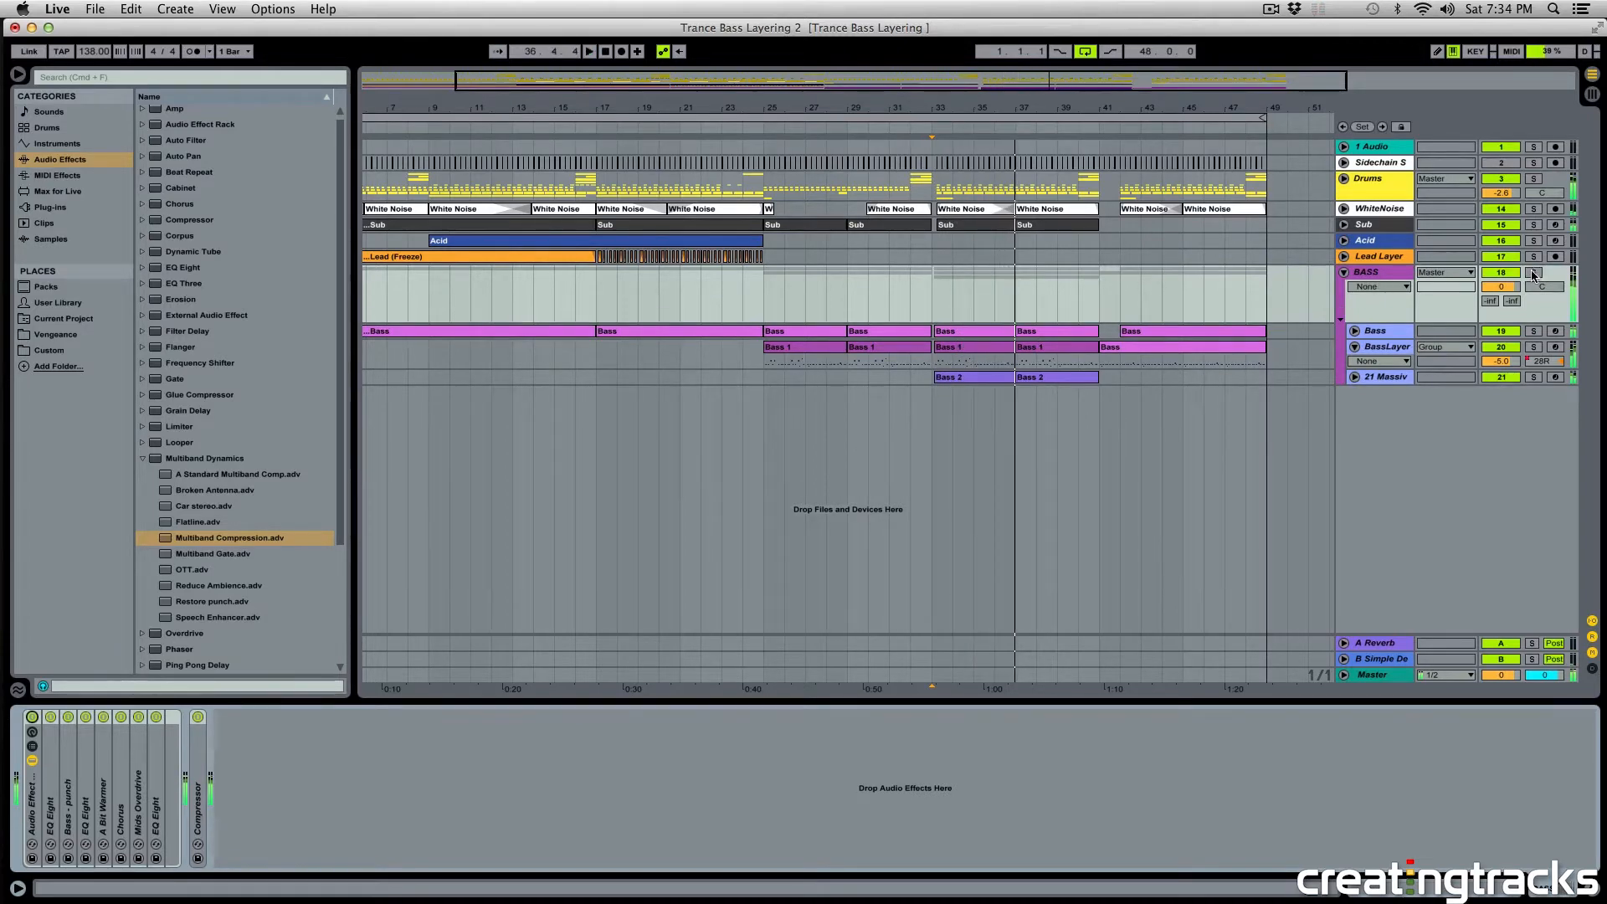
Solo the BASS group and play from bar 25, toggling its effect rack to compare the sound.
{"action": "left_click", "coordinate": [1534, 273]}
{"action": "left_click", "coordinate": [763, 294]}
{"action": "key", "text": "space"}
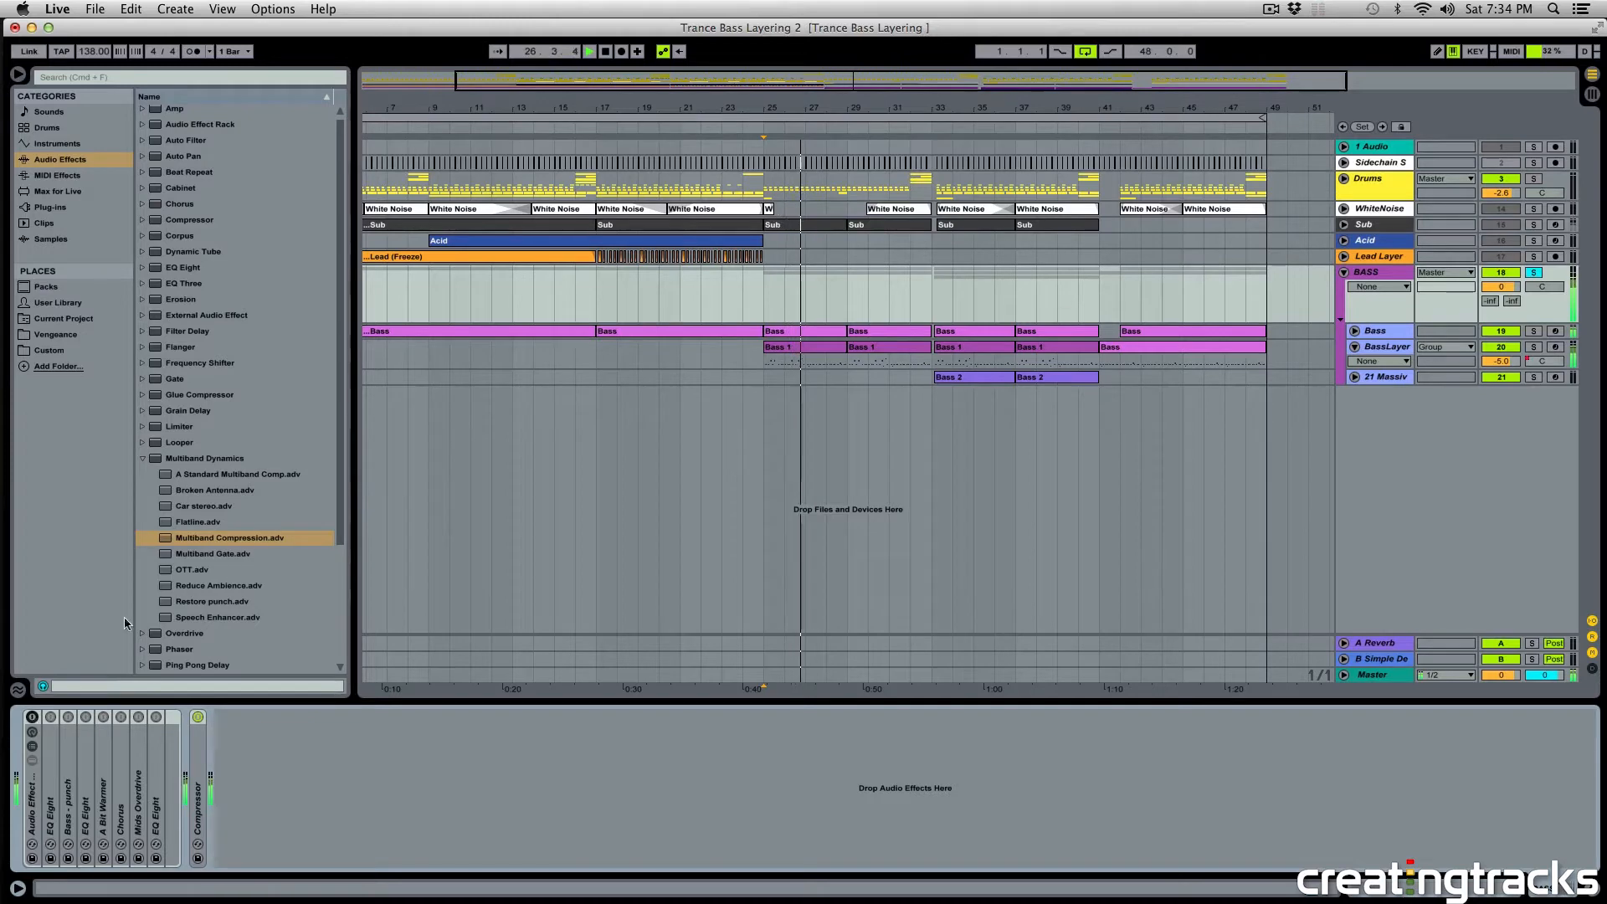
{"action": "left_click", "coordinate": [33, 717]}
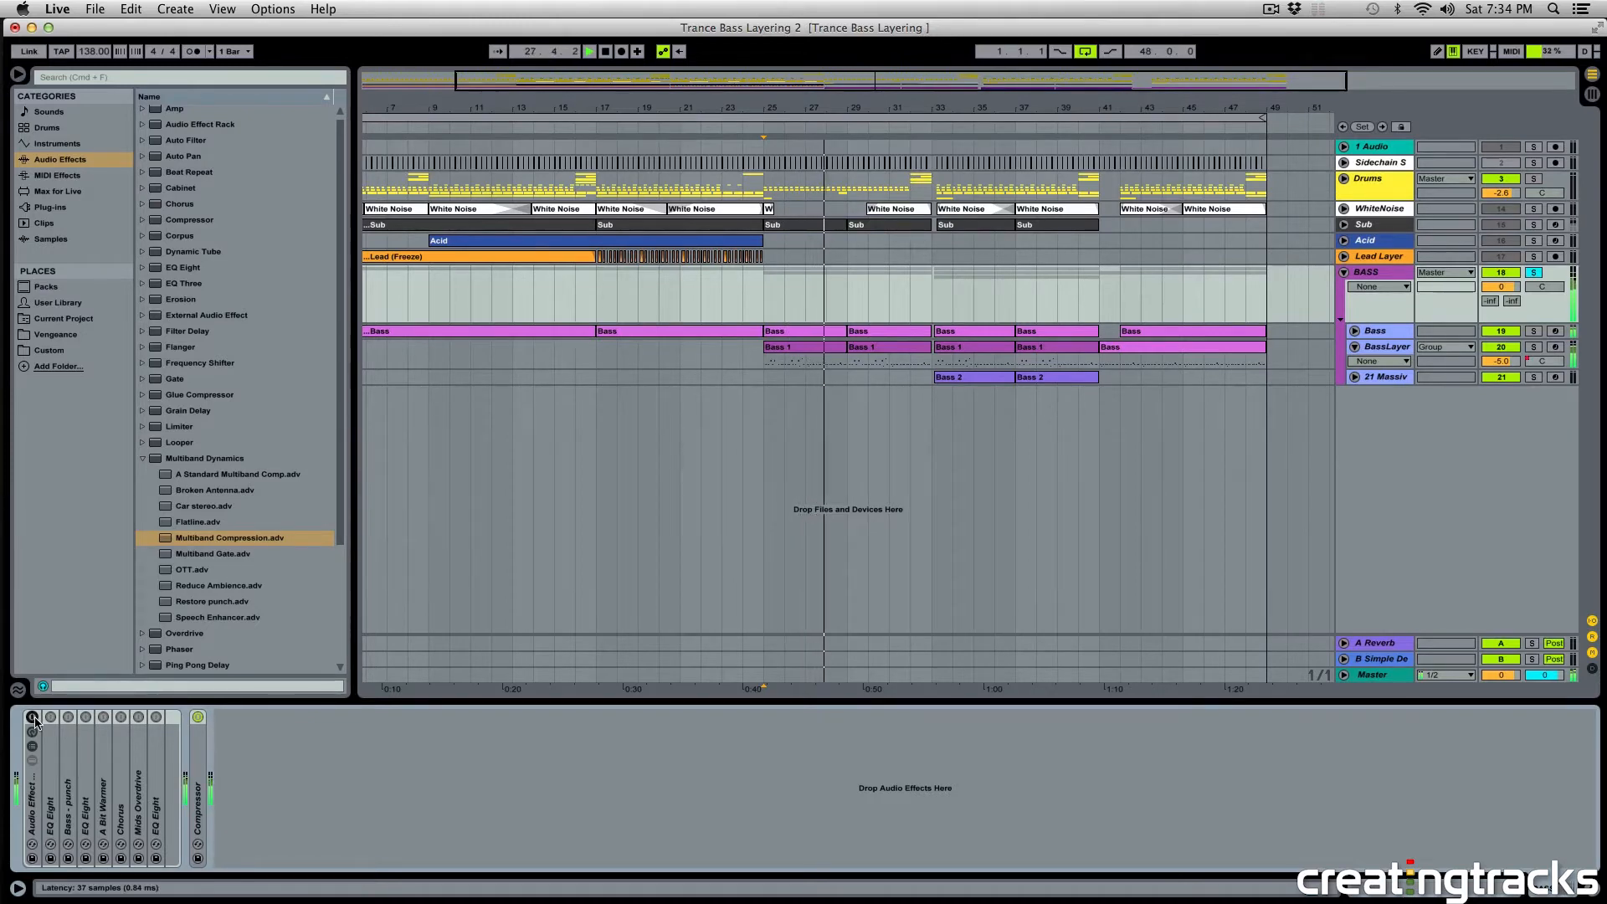
{"action": "left_click", "coordinate": [33, 717]}
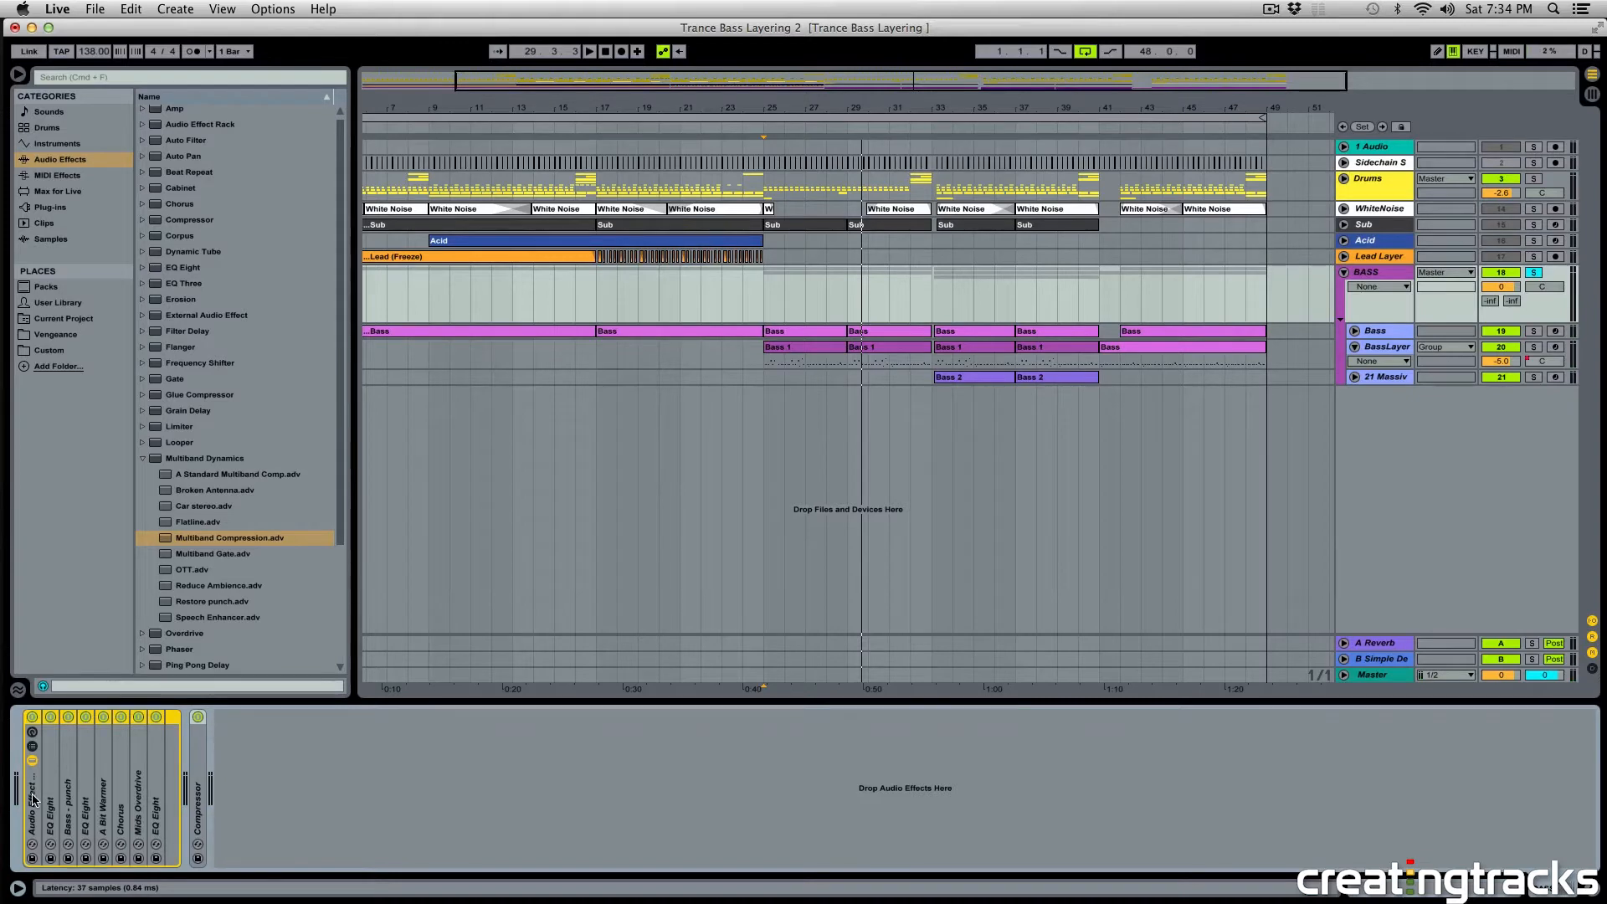
Delete all effects from the BASS group and ungroup its tracks.
{"action": "key", "text": "Delete"}
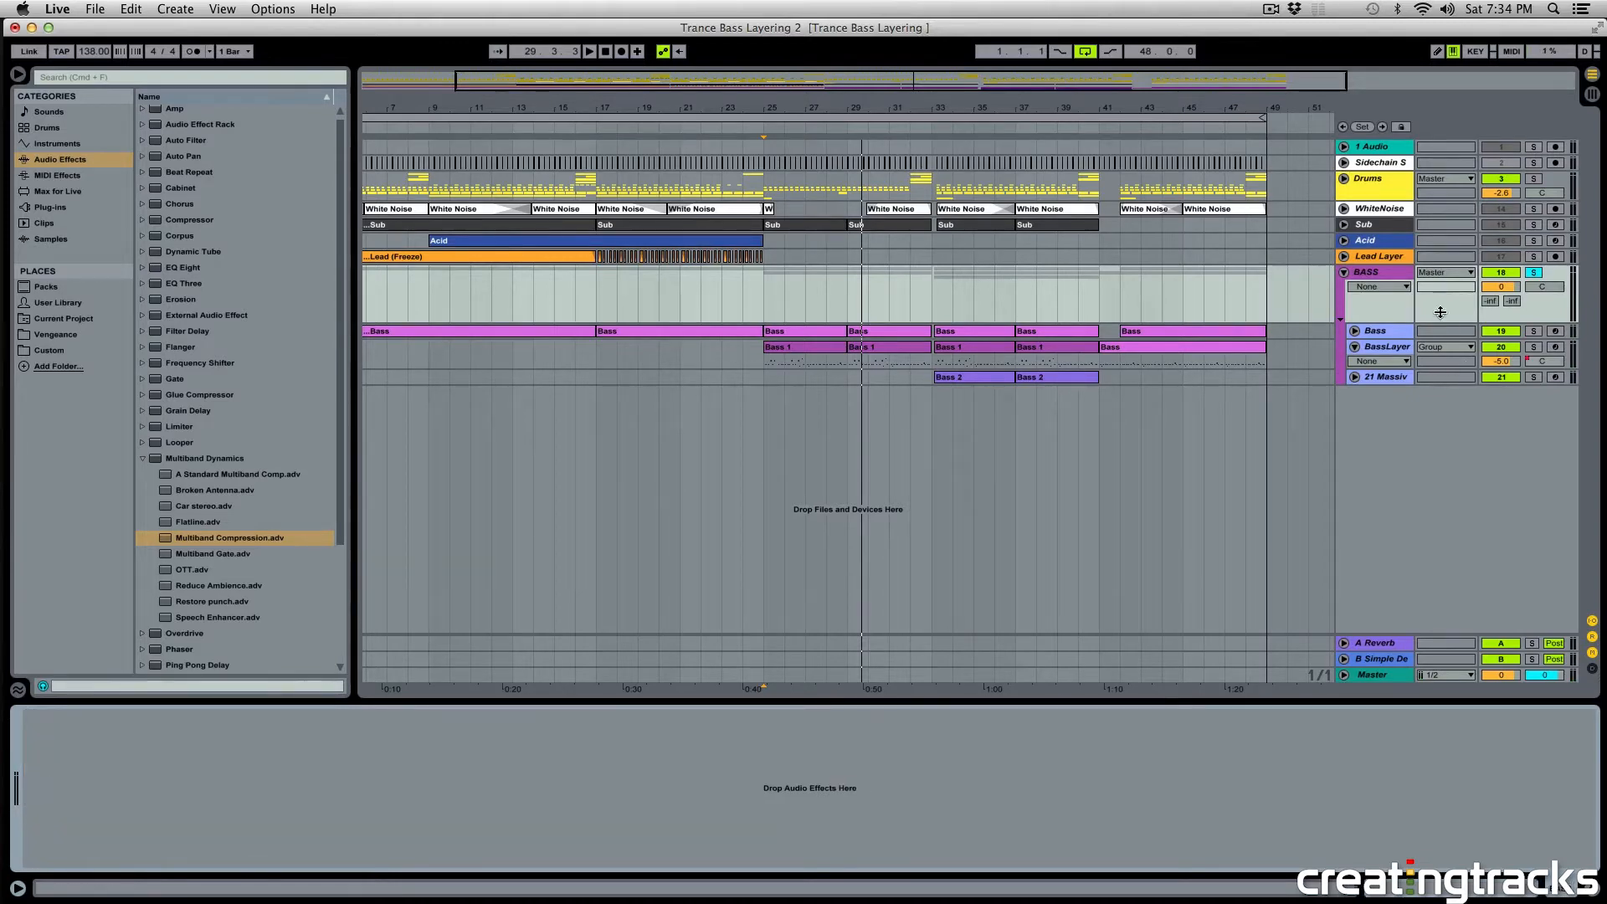
{"action": "right_click", "coordinate": [1373, 278]}
{"action": "left_click", "coordinate": [1410, 410]}
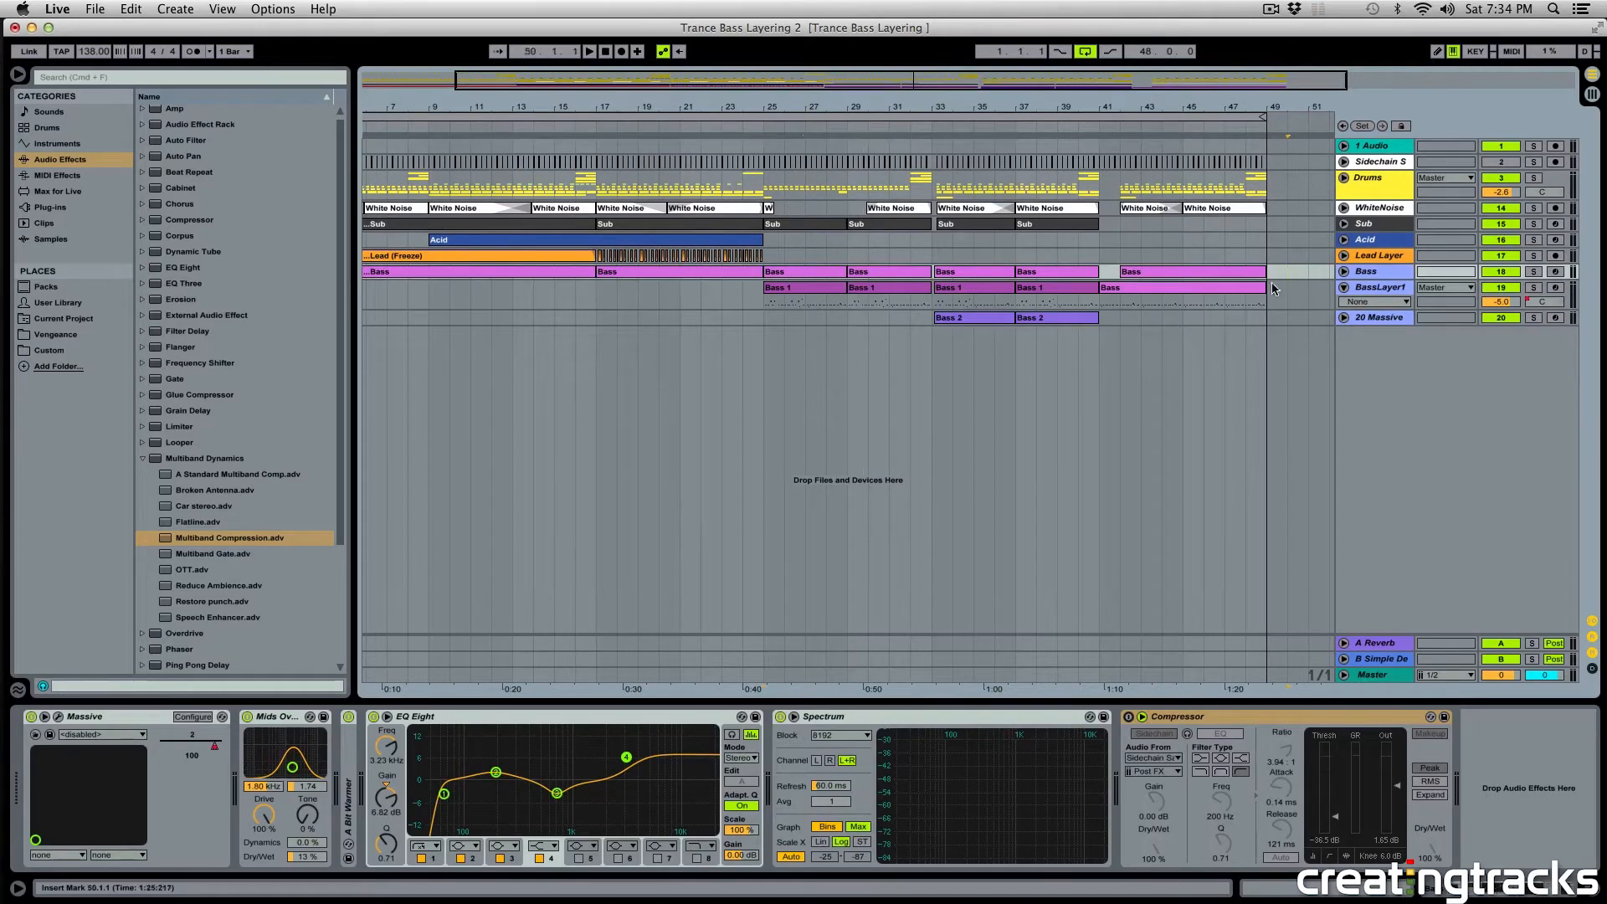
Fold BassLayer1 and group the Bass, BassLayer1 and 20 Massive tracks together.
{"action": "left_click_drag", "start_coordinate": [1284, 271], "coordinate": [773, 318]}
{"action": "left_click", "coordinate": [773, 318]}
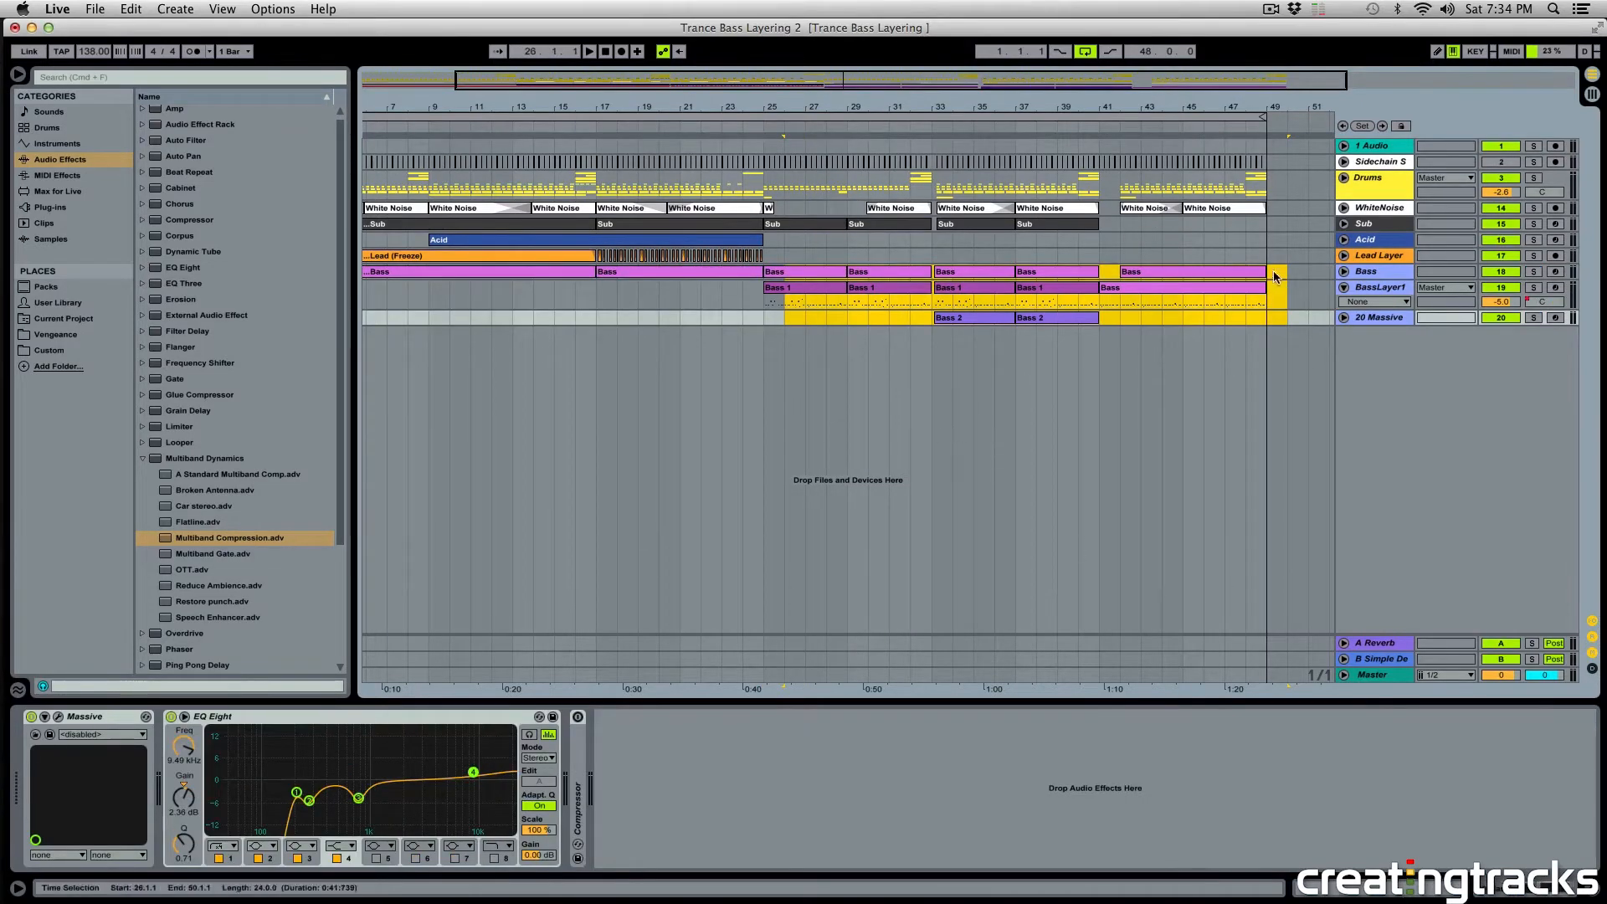
{"action": "left_click", "coordinate": [1375, 274]}
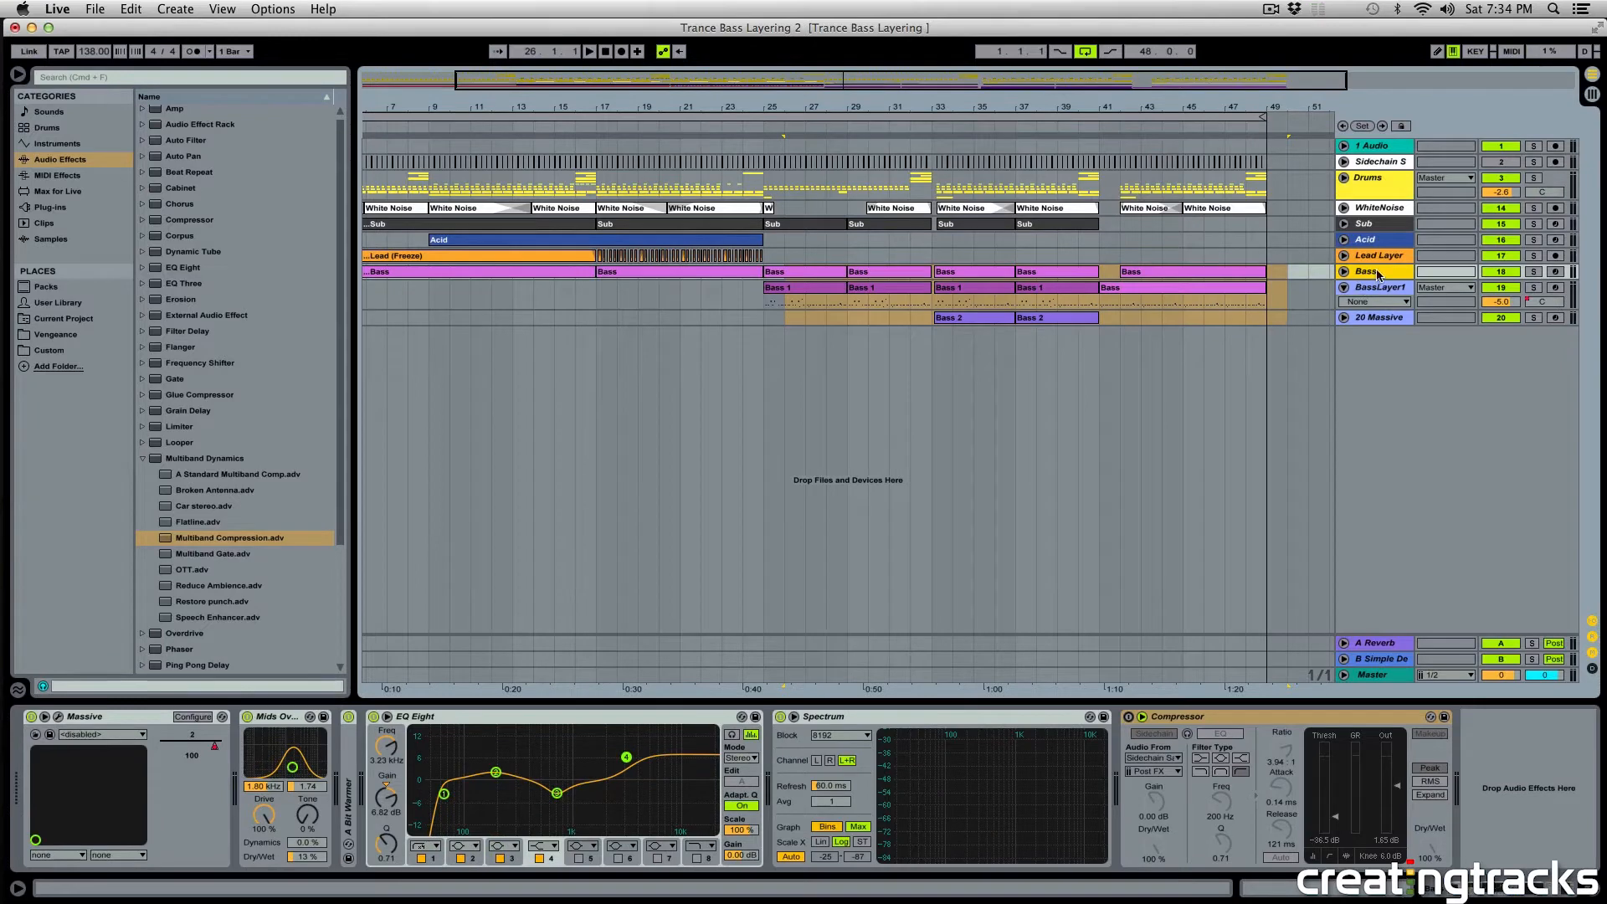
{"action": "left_click", "coordinate": [1365, 289]}
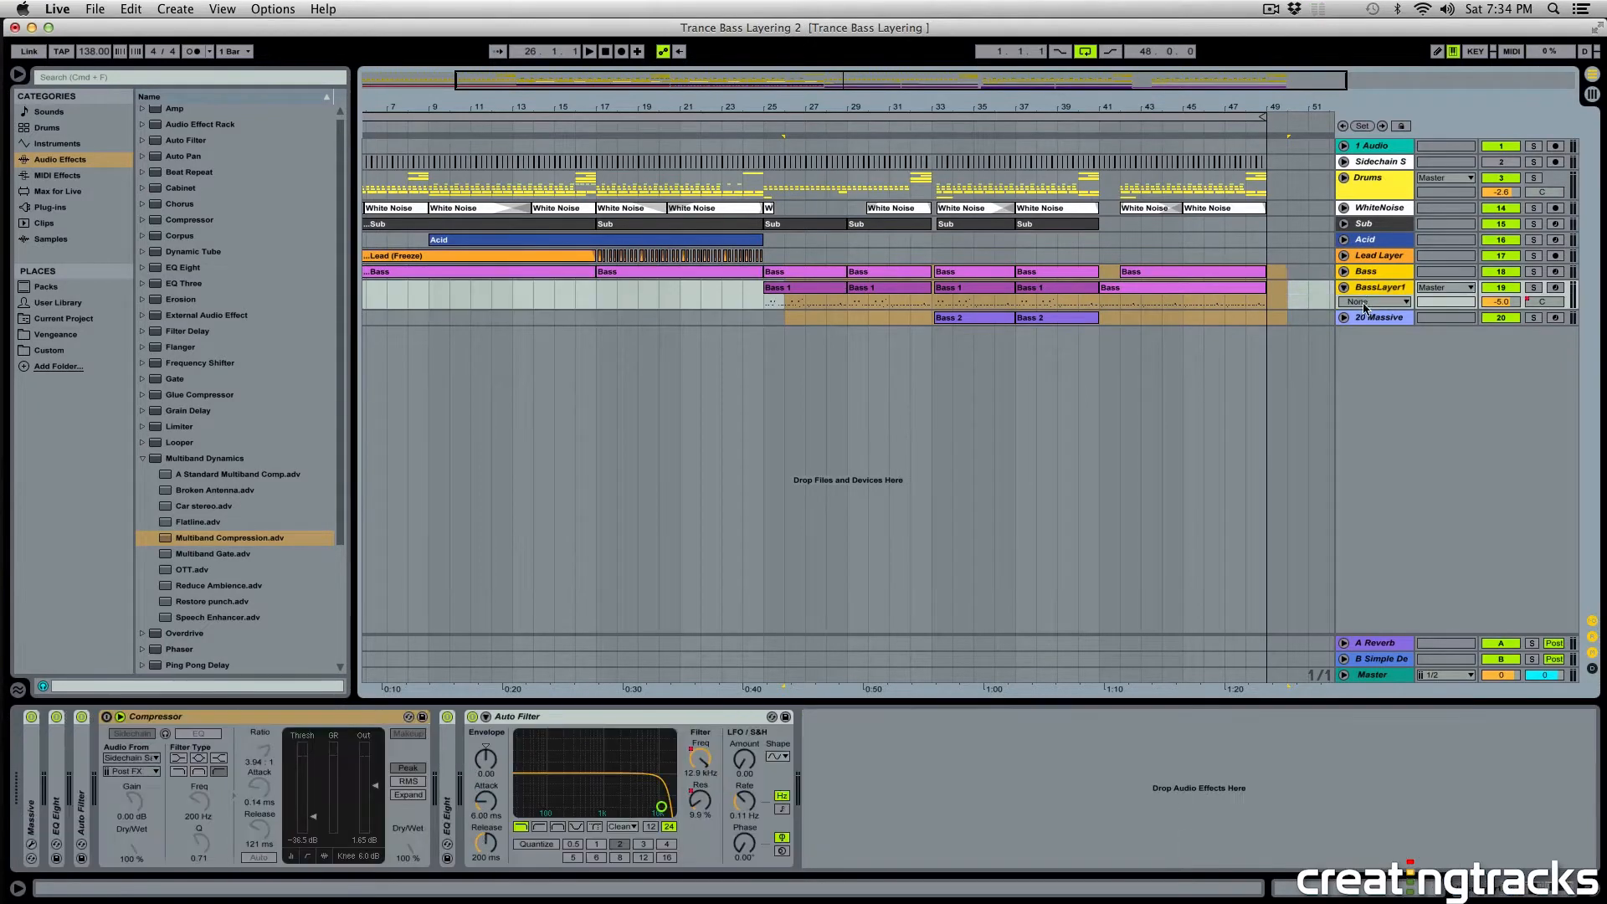
{"action": "left_click", "coordinate": [1370, 321]}
{"action": "left_click", "coordinate": [1343, 288]}
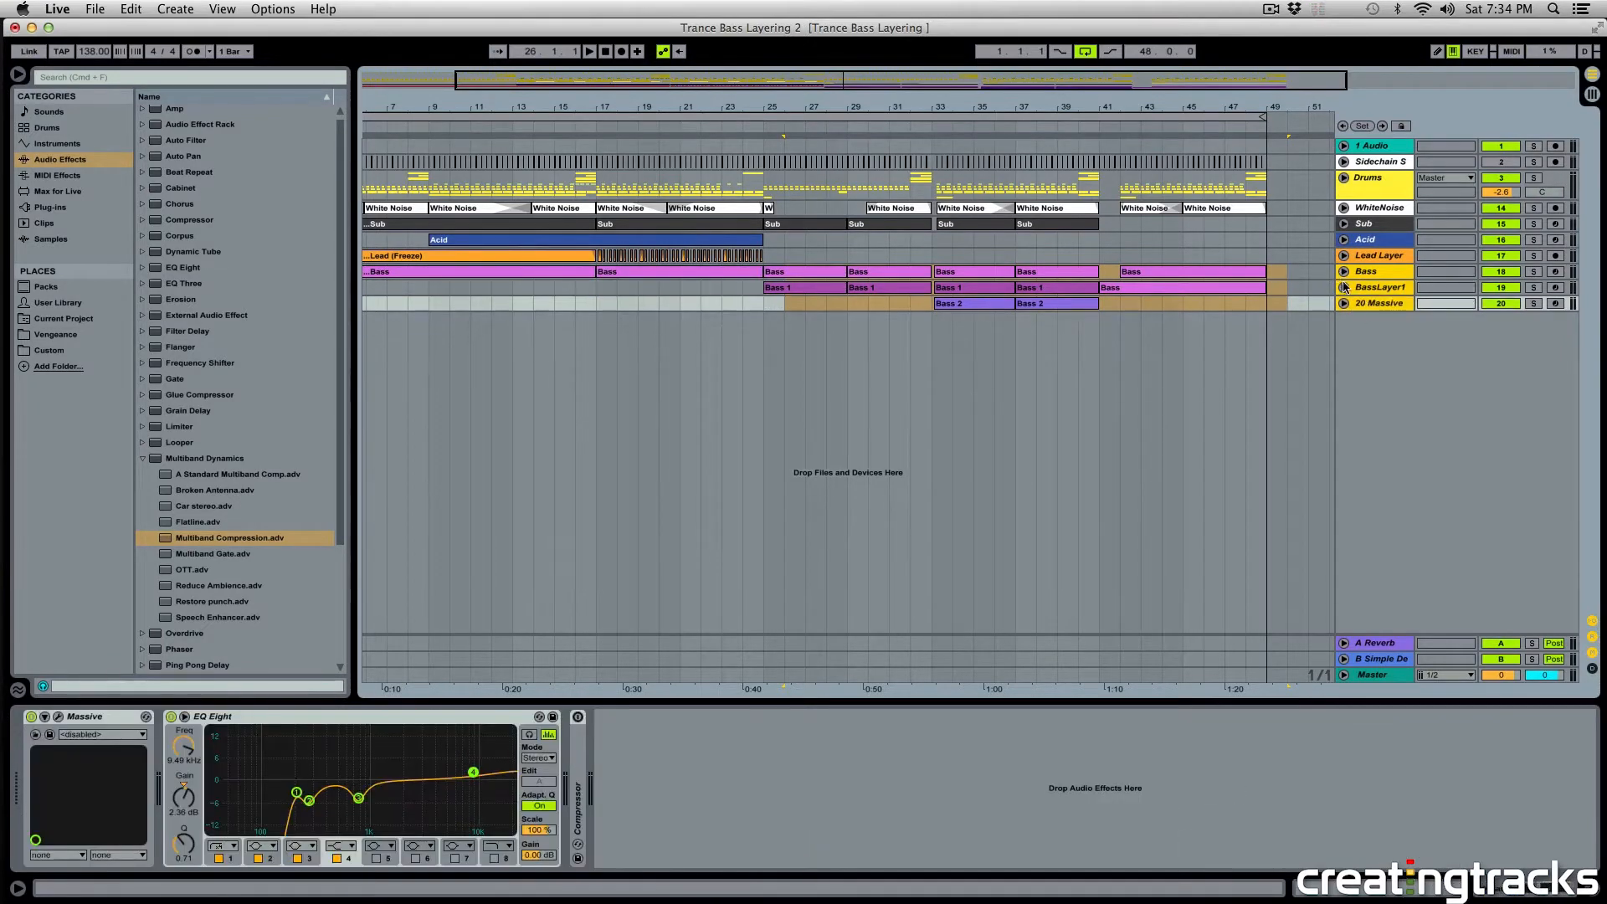
{"action": "right_click", "coordinate": [1397, 273]}
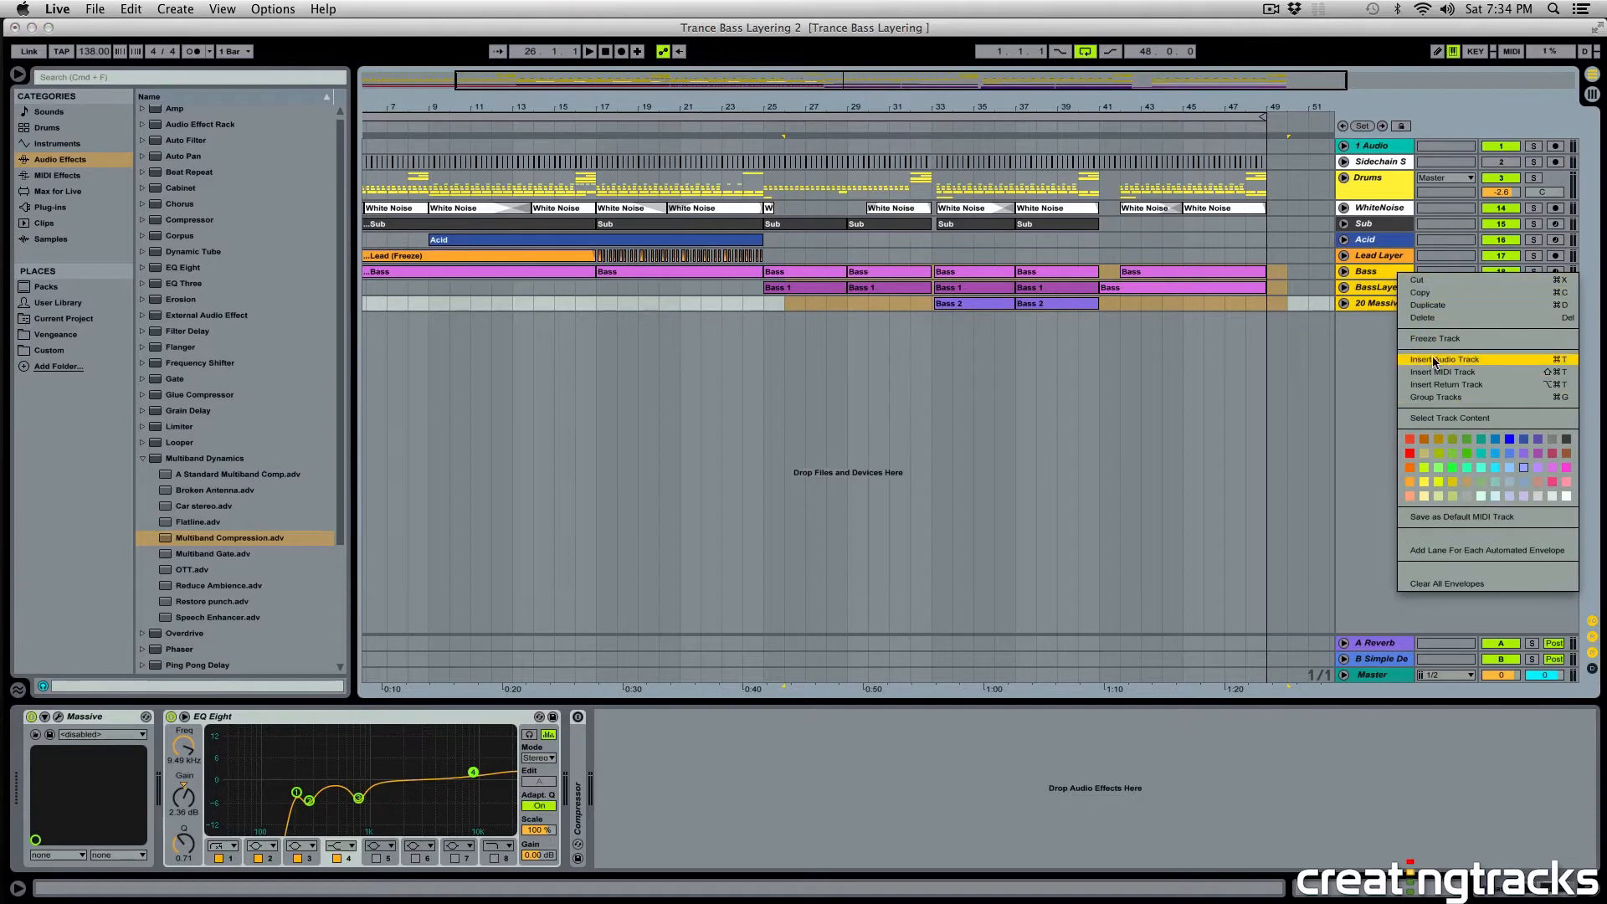
{"action": "left_click", "coordinate": [1449, 396]}
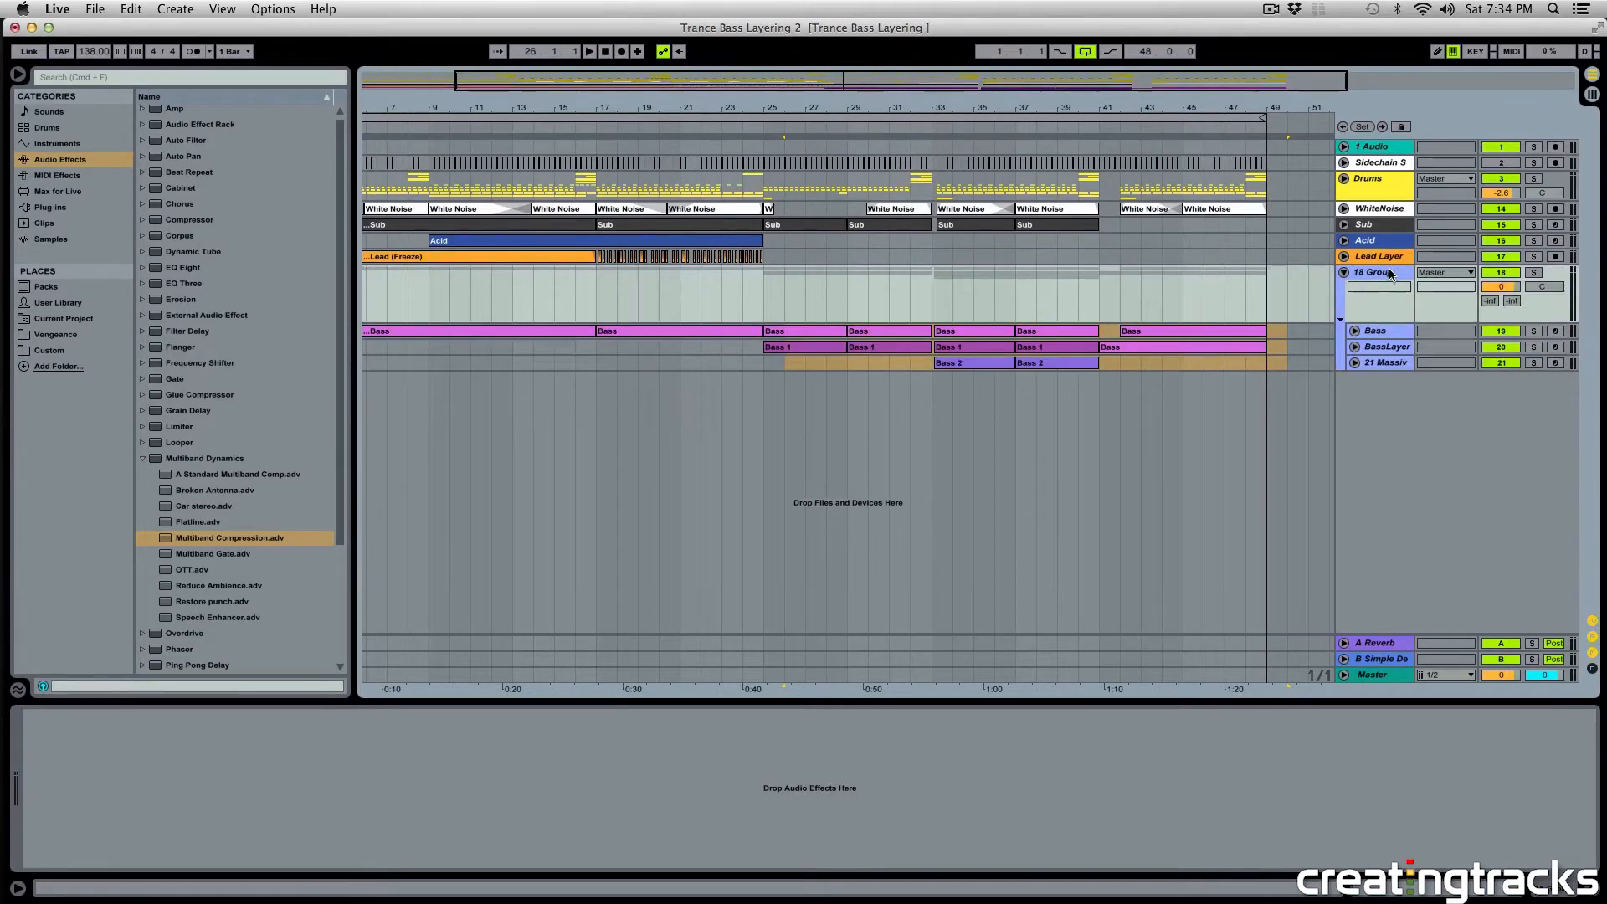
Color the new group track pink-purple and rename it Bass.
{"action": "right_click", "coordinate": [1374, 274]}
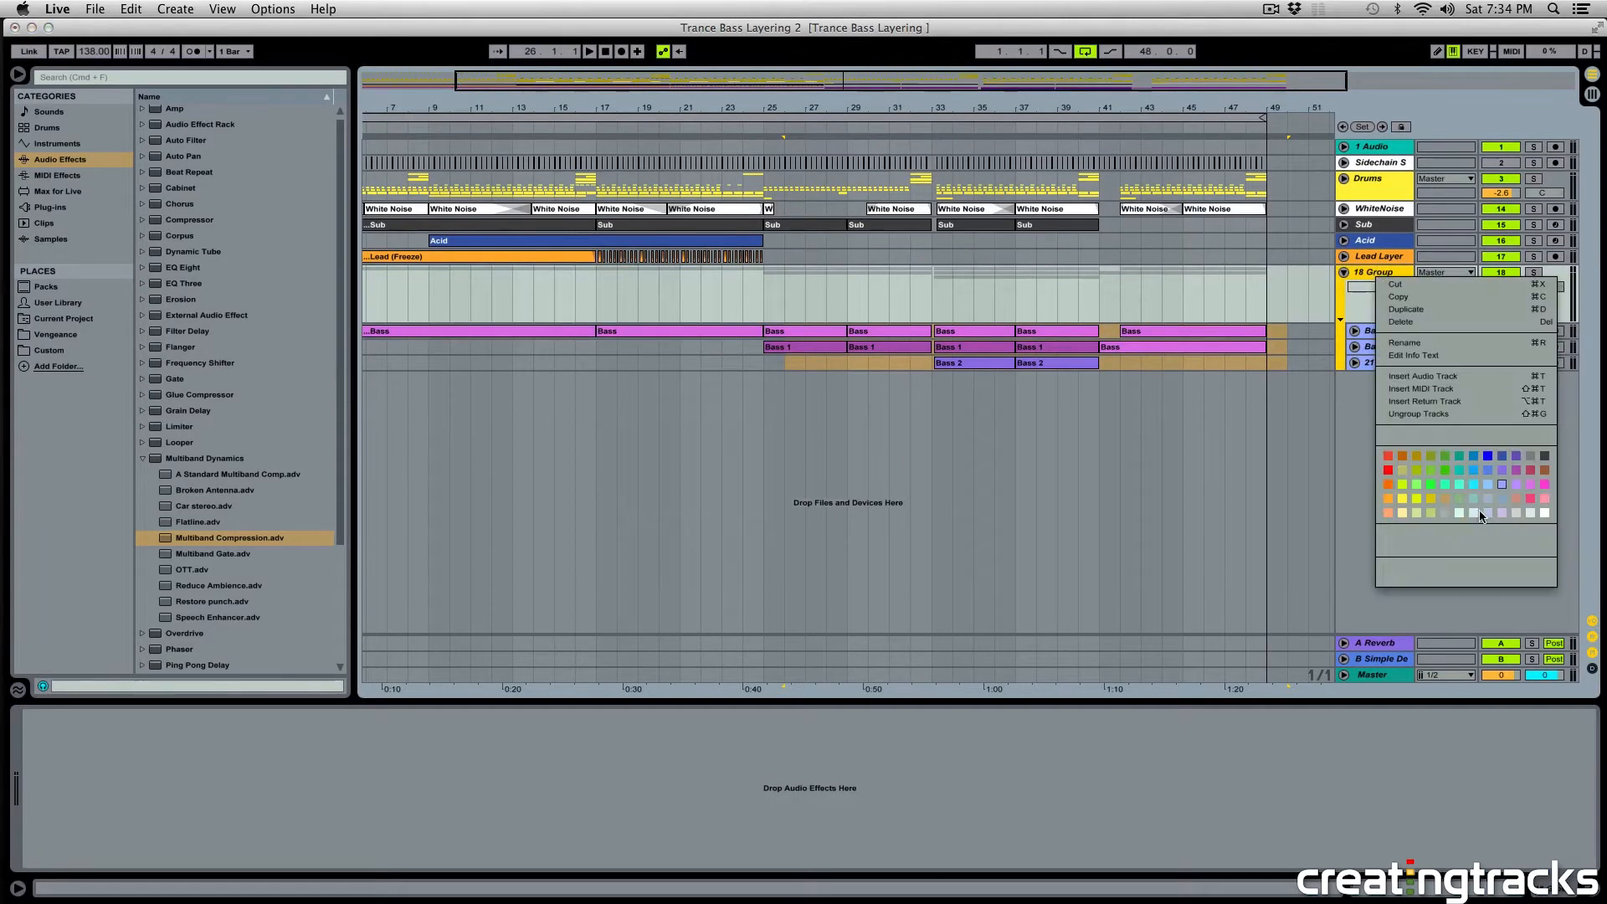
{"action": "left_click", "coordinate": [1525, 483]}
{"action": "right_click", "coordinate": [1382, 274]}
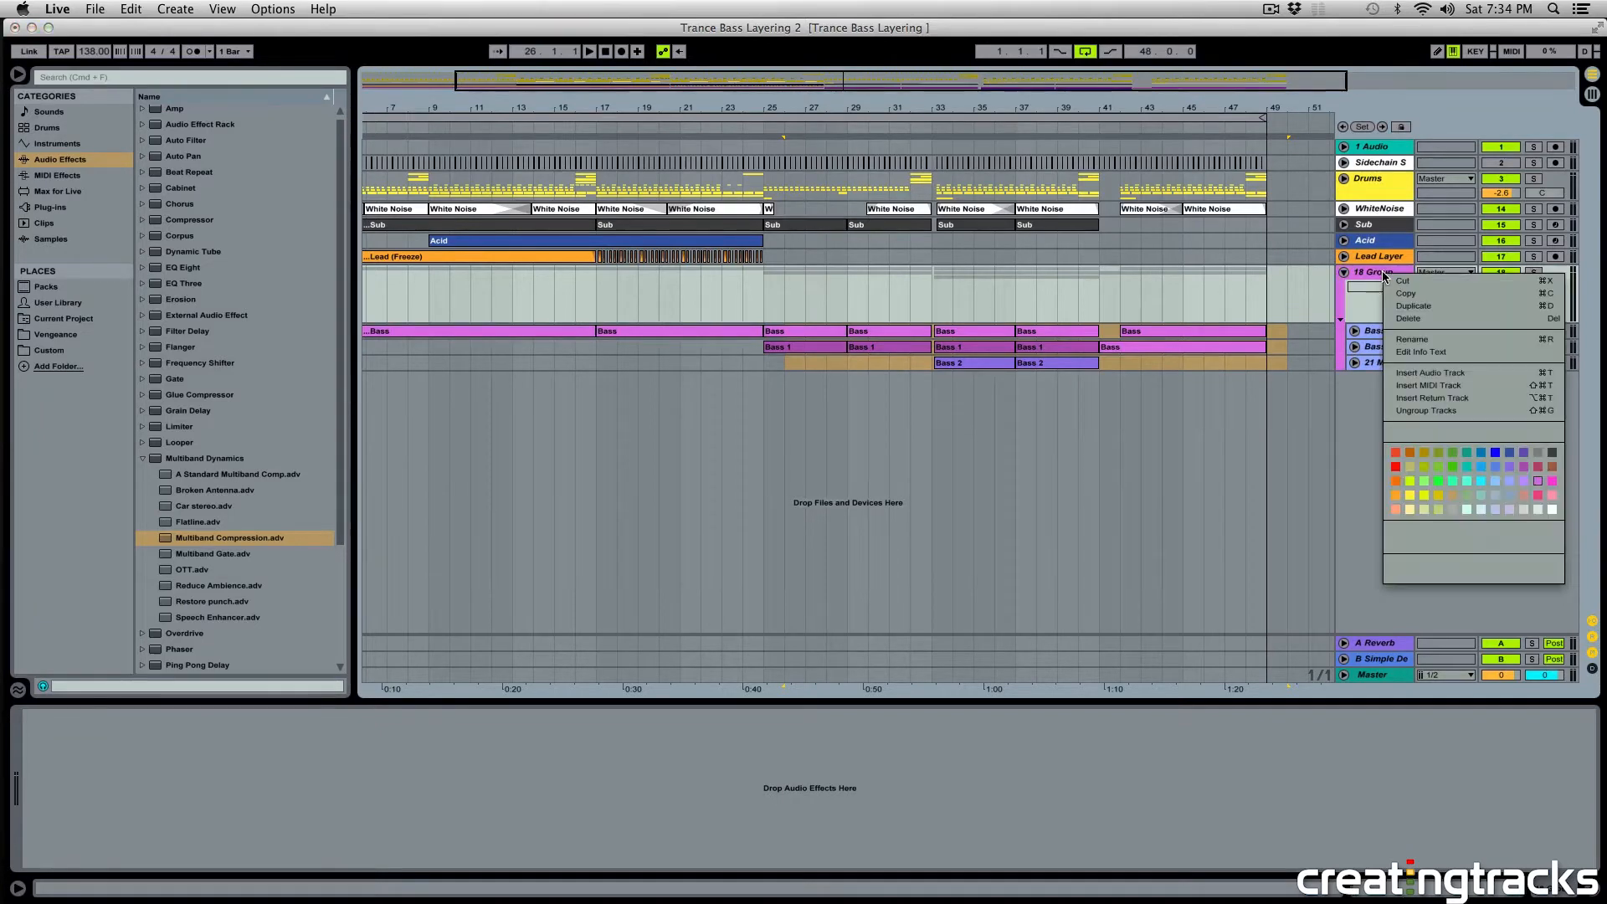
{"action": "left_click", "coordinate": [1423, 339]}
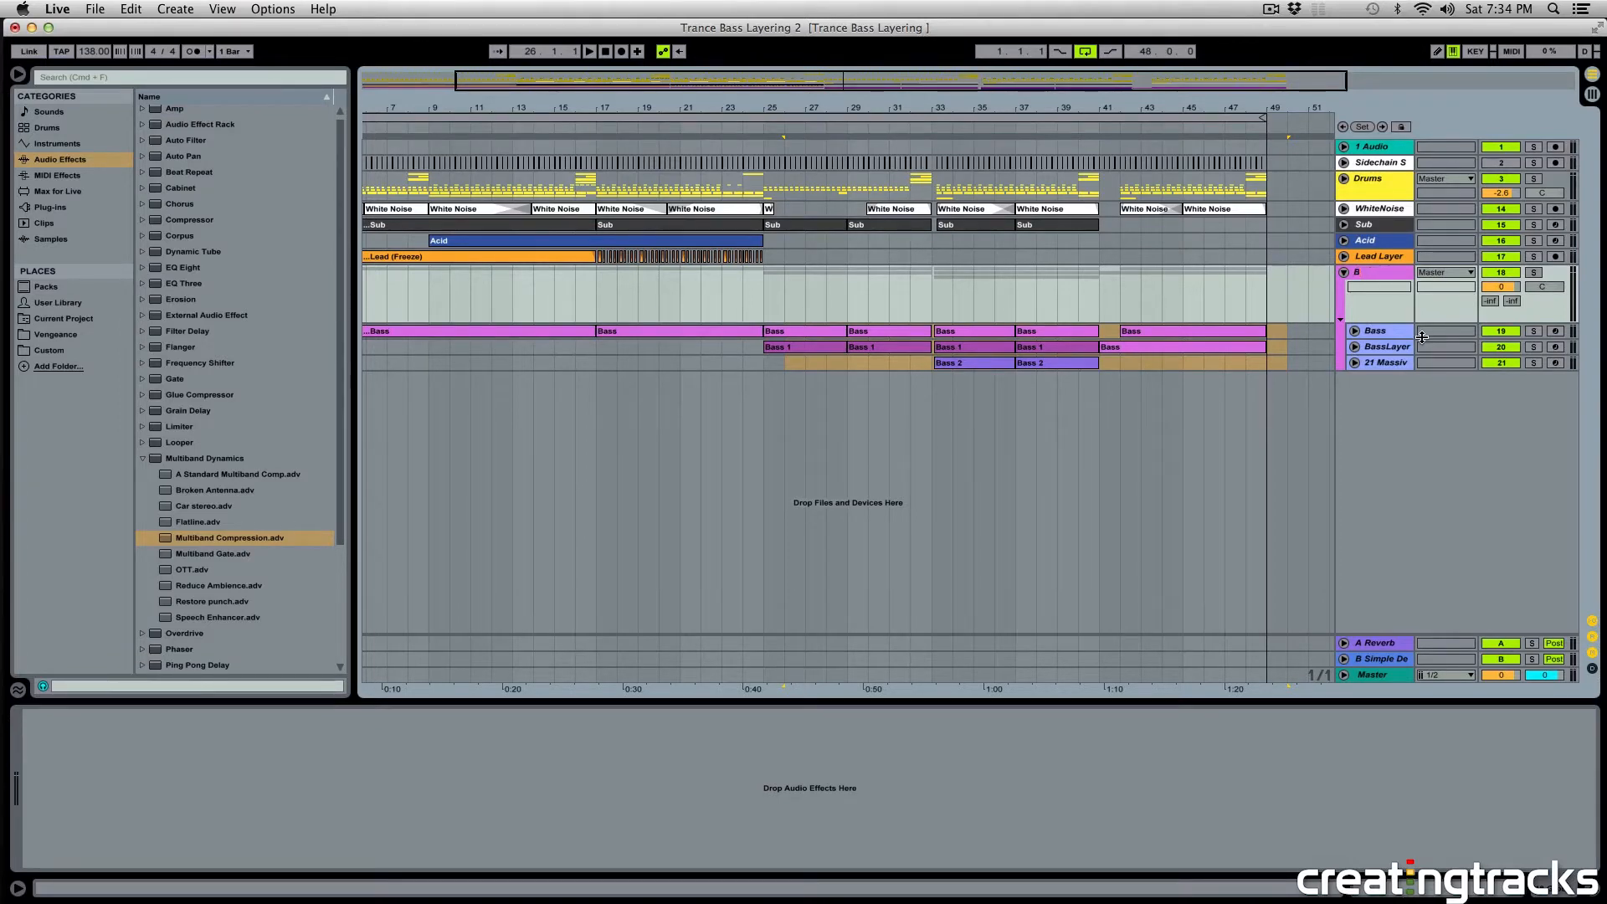
{"action": "key", "text": "Return"}
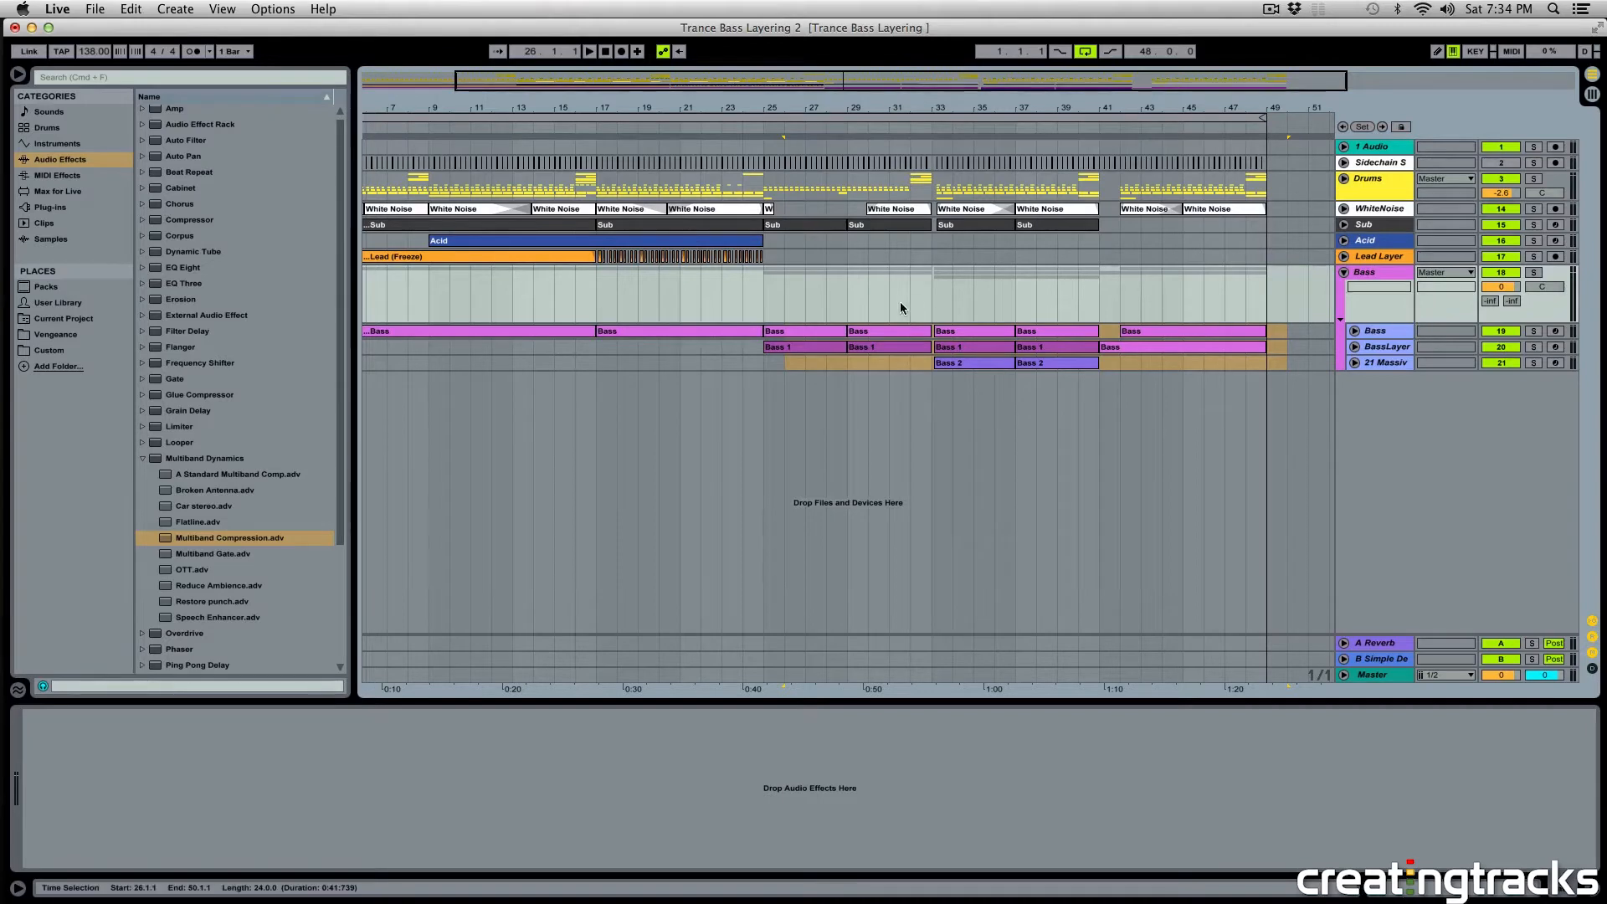
Add a default EQ Eight to the Bass group track.
{"action": "left_click", "coordinate": [770, 301]}
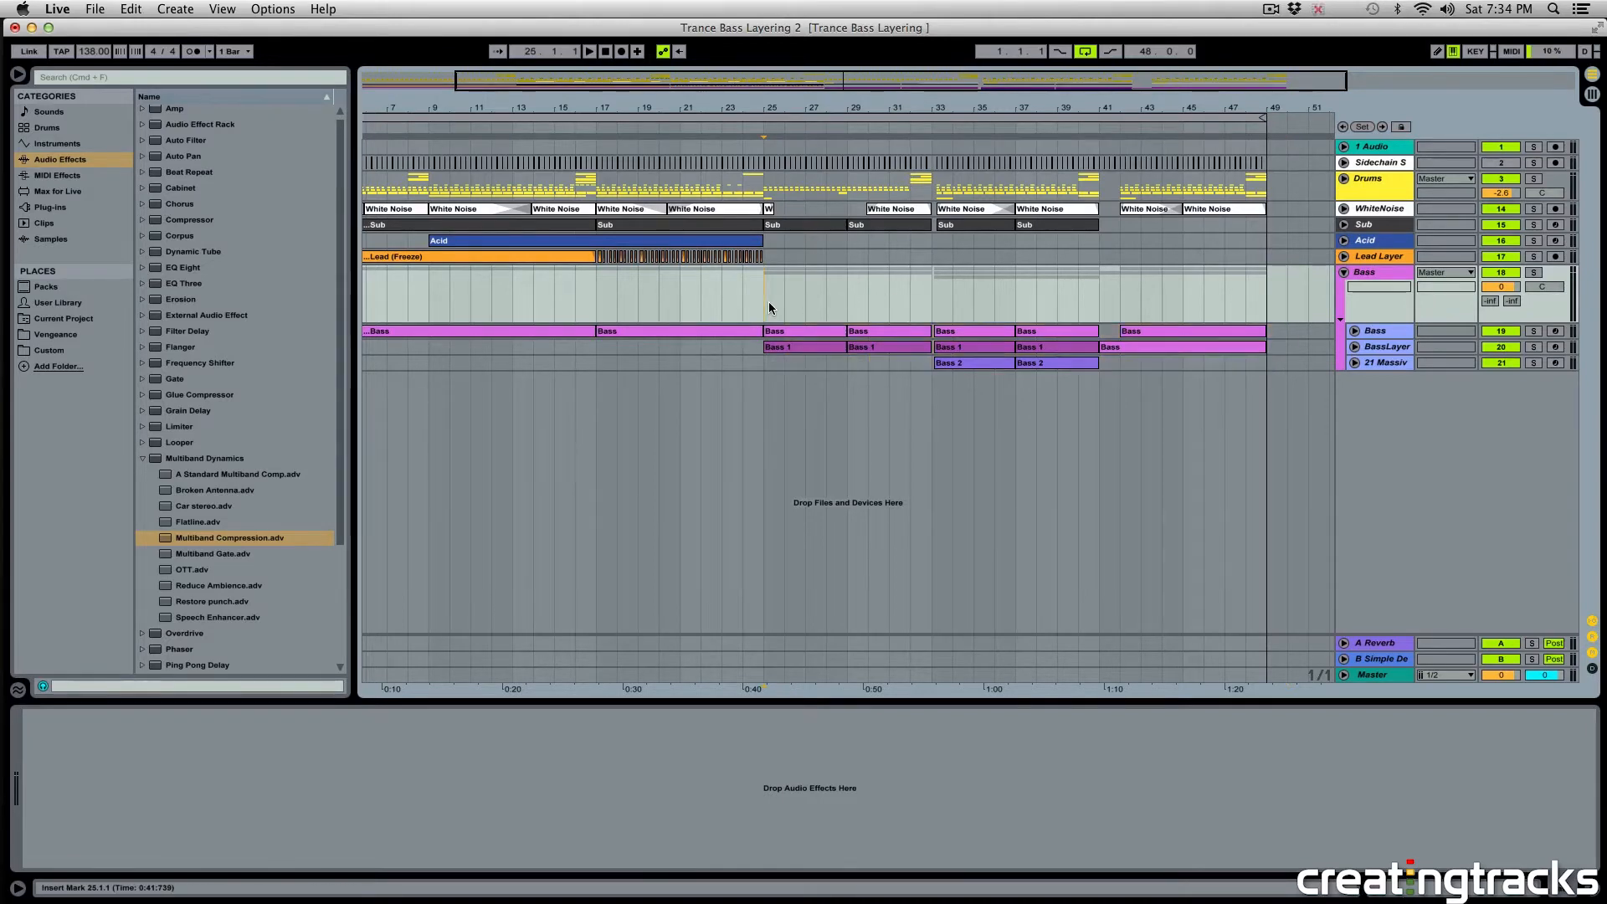
{"action": "left_click", "coordinate": [181, 458]}
{"action": "left_click_drag", "start_coordinate": [170, 275], "coordinate": [837, 312]}
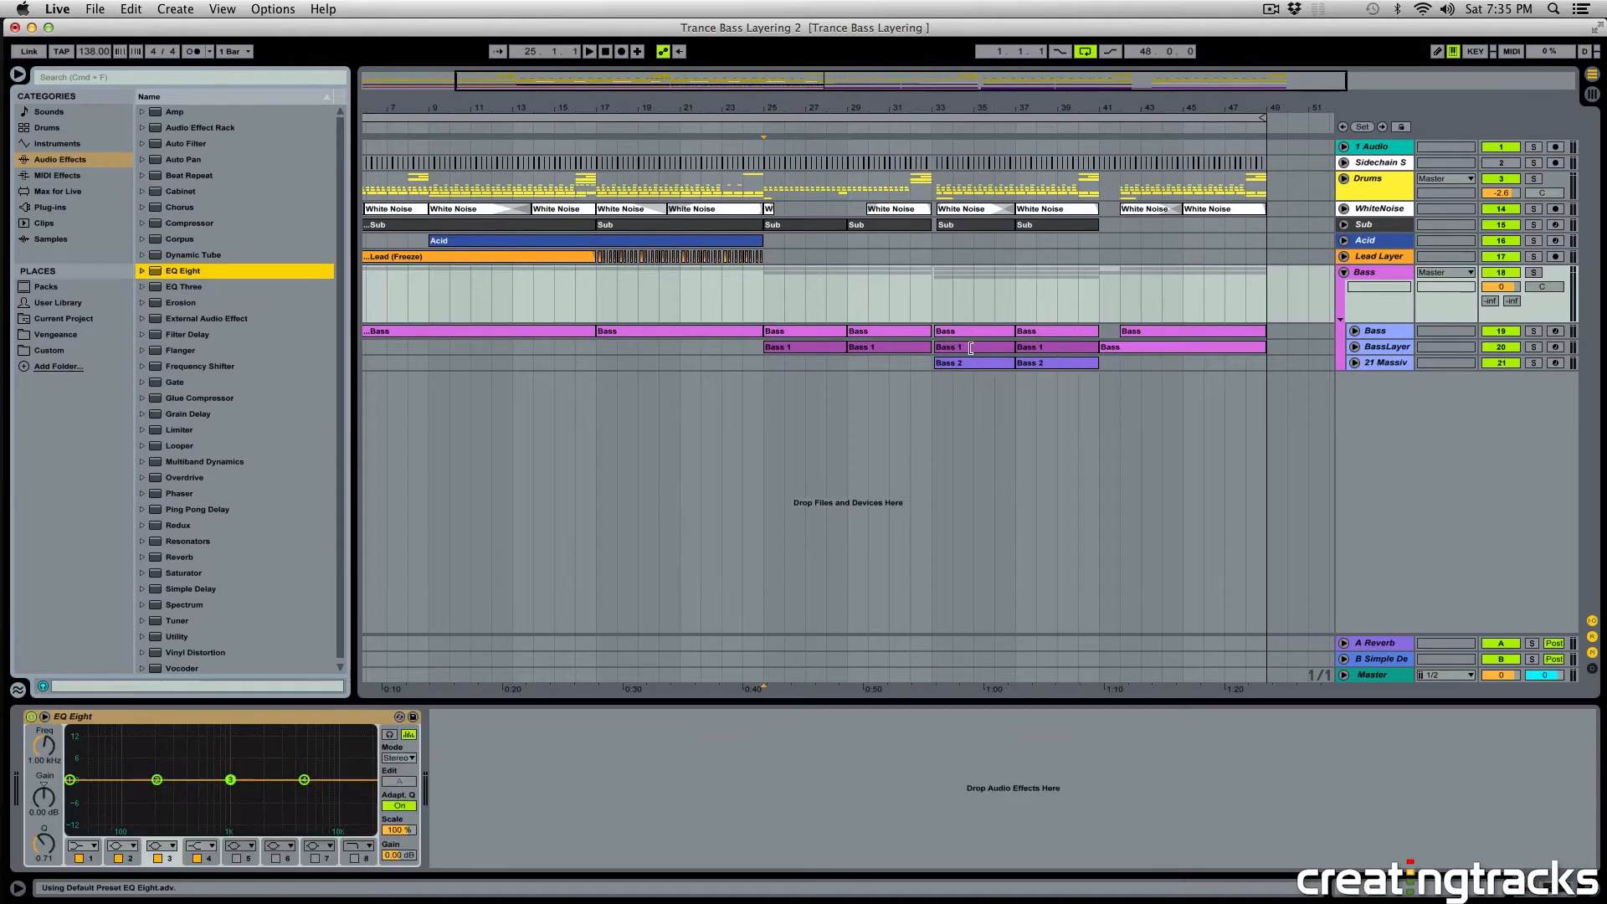
Solo the Bass group and start playback from bar 33, where all three bass layers play.
{"action": "left_click", "coordinate": [929, 293]}
{"action": "left_click_drag", "start_coordinate": [952, 134], "coordinate": [949, 137]}
{"action": "left_click_drag", "start_coordinate": [905, 317], "coordinate": [1259, 366]}
{"action": "left_click_drag", "start_coordinate": [1260, 307], "coordinate": [921, 370]}
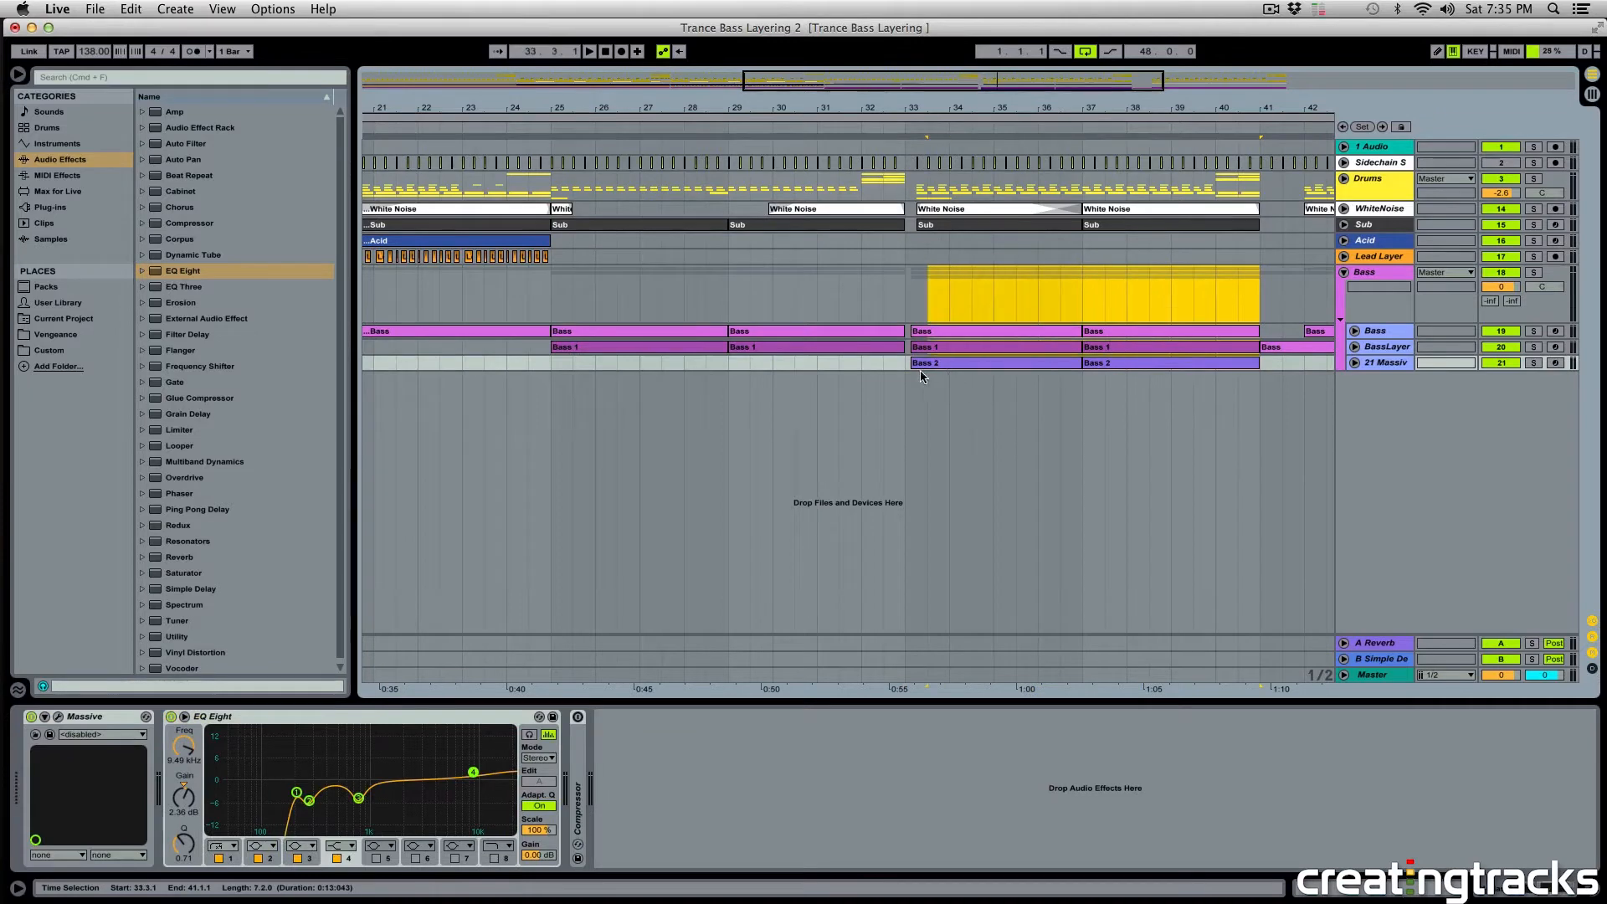
{"action": "left_click", "coordinate": [909, 285]}
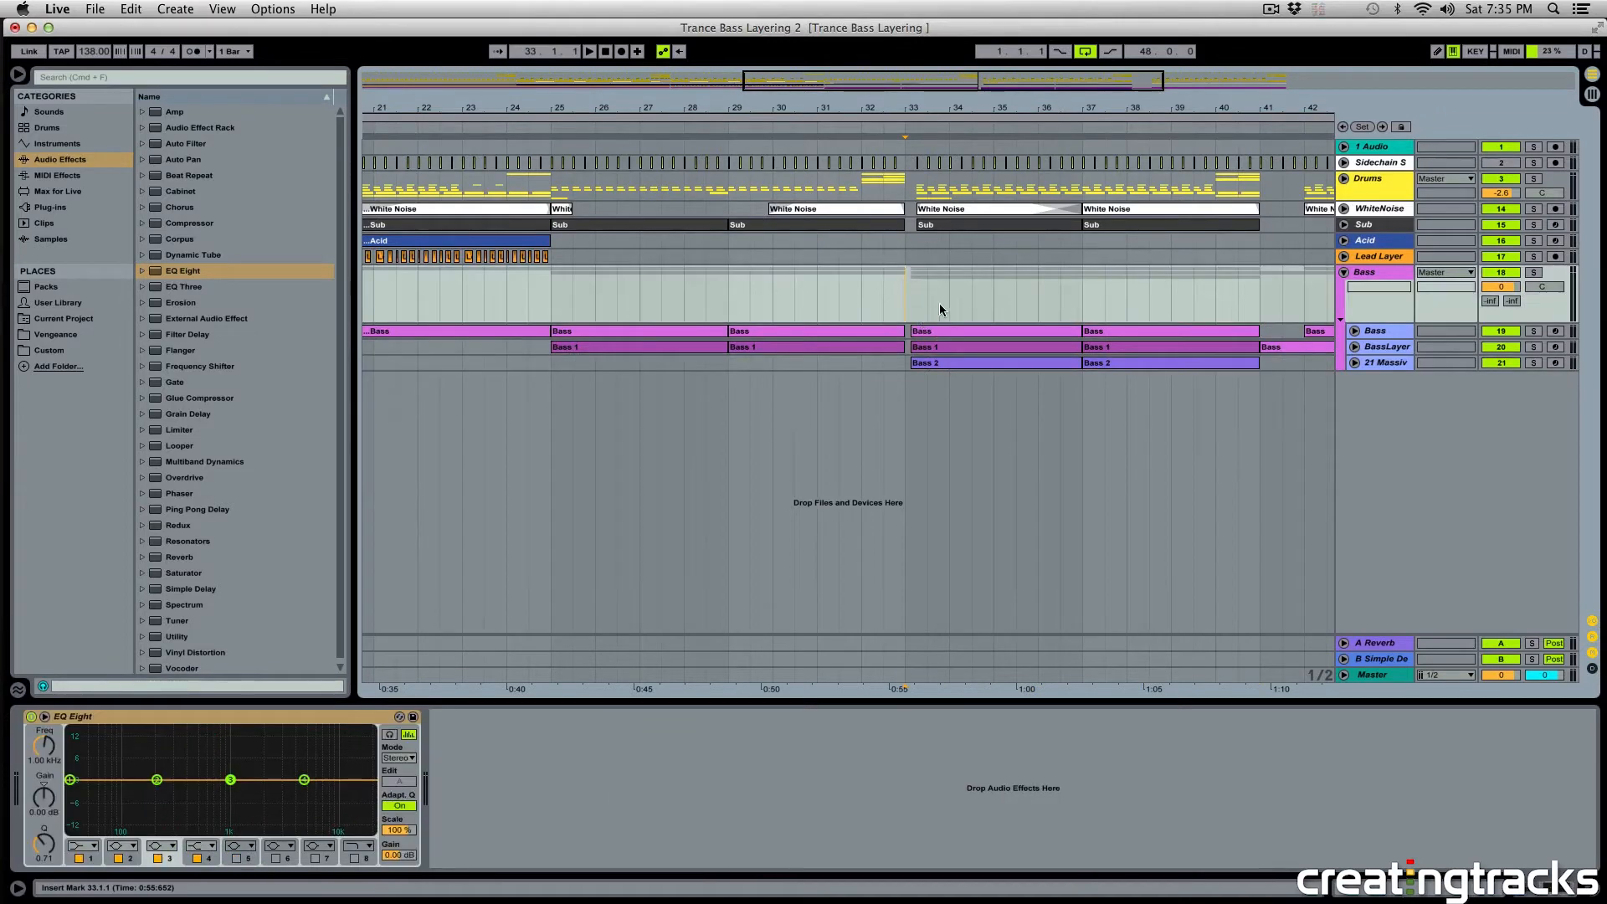
{"action": "key", "text": "space"}
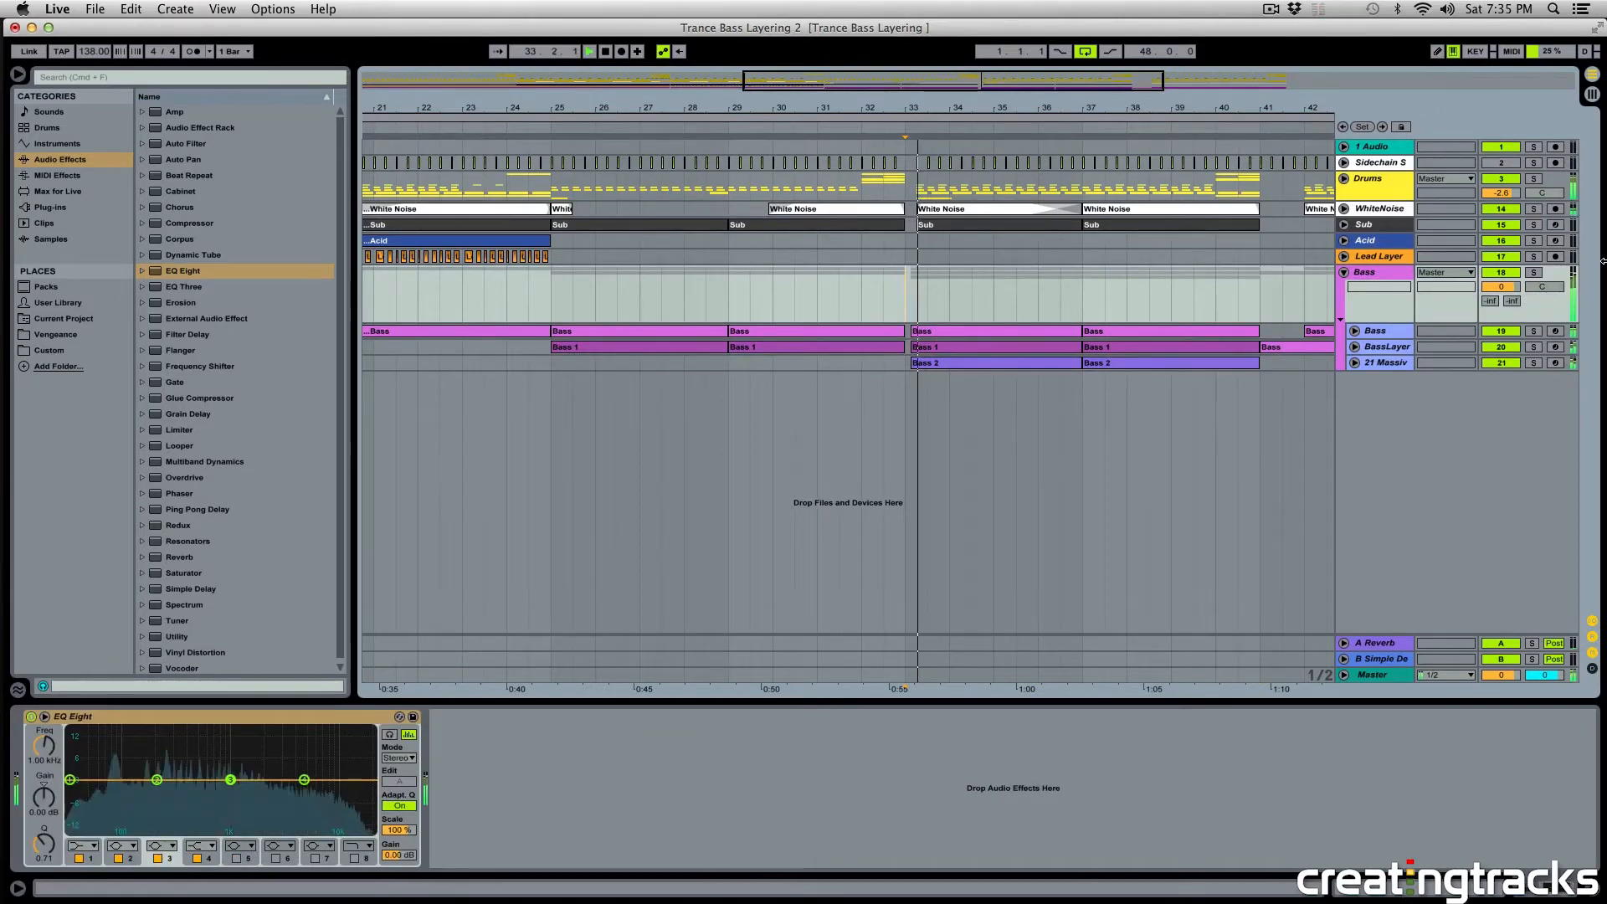
{"action": "left_click", "coordinate": [1534, 273]}
{"action": "key", "text": "space"}
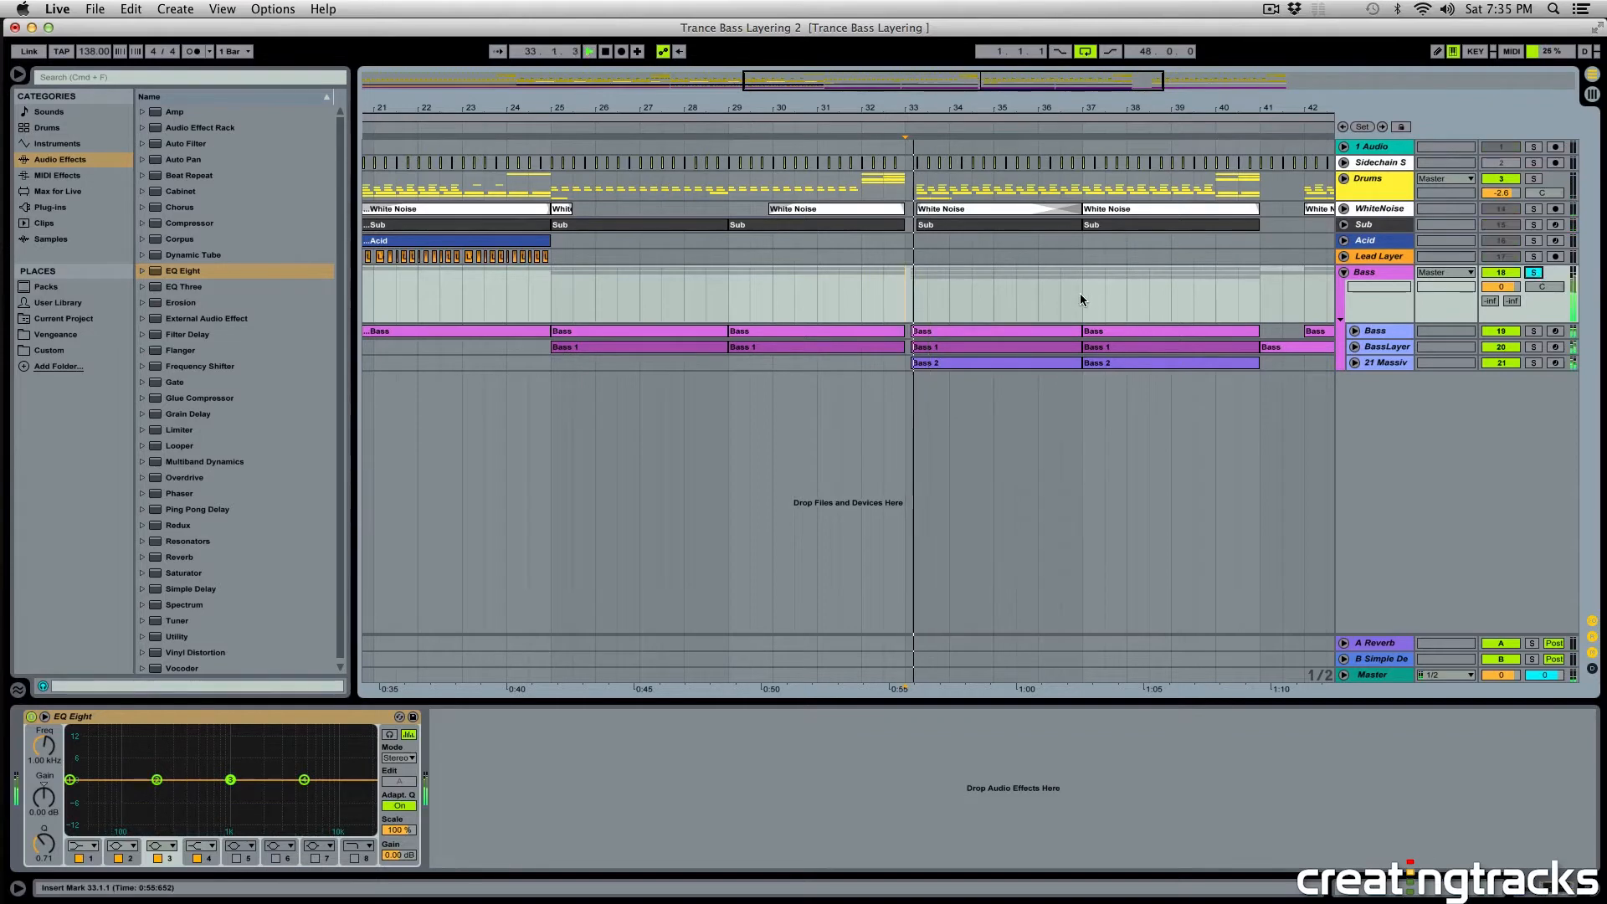
Replay the soloed Bass group from bar 33 and examine its spectrum in EQ Eight.
{"action": "left_click", "coordinate": [929, 299]}
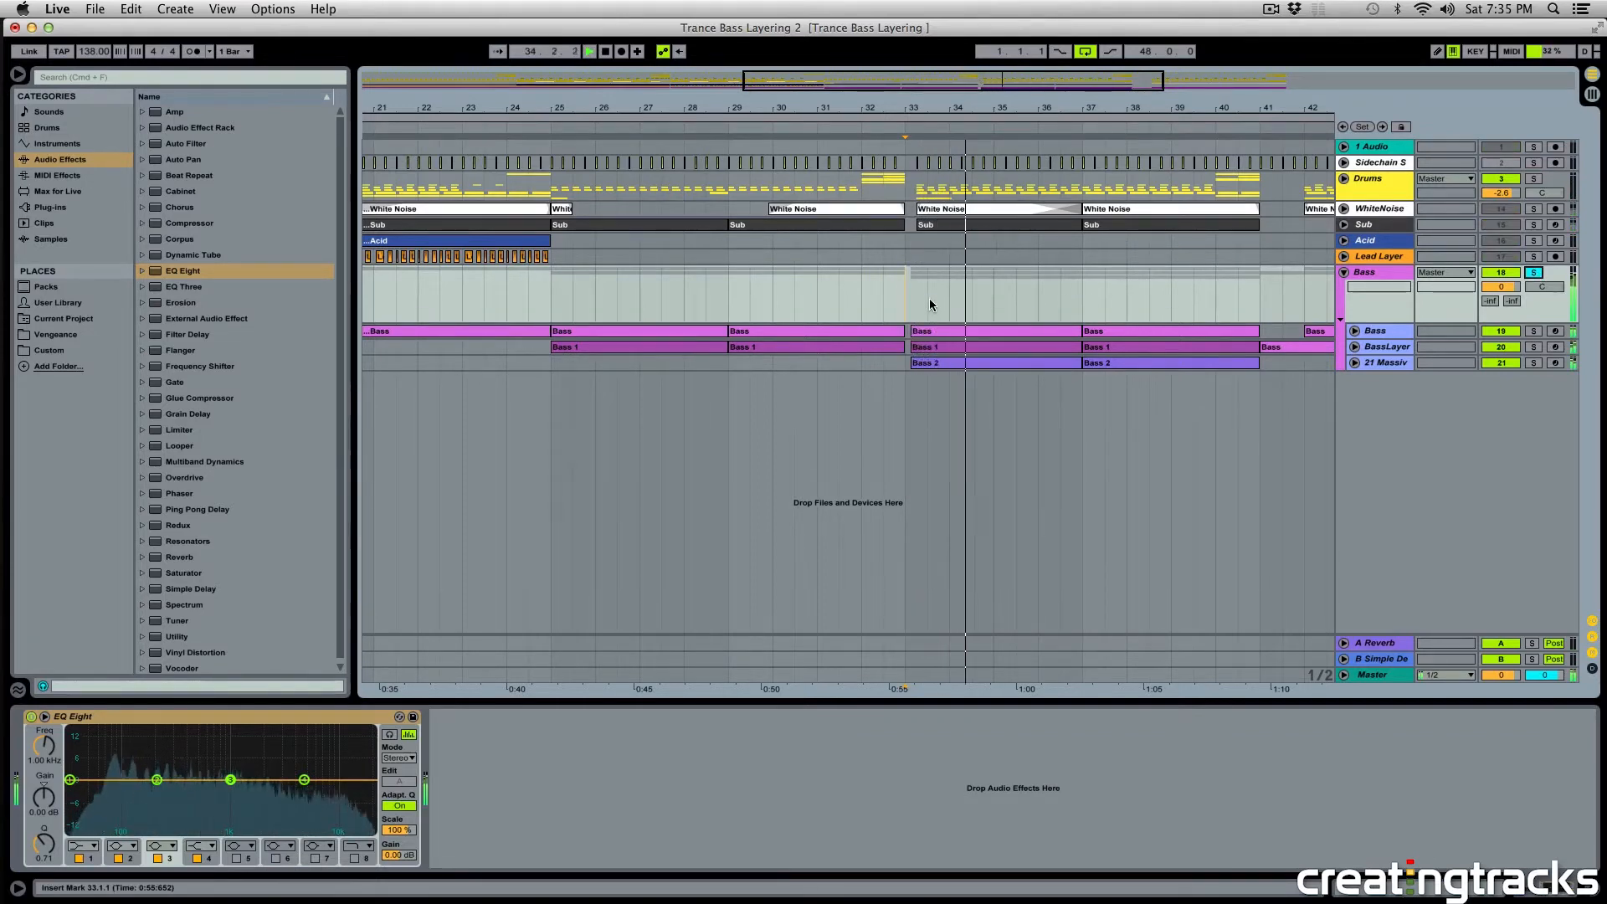
{"action": "left_click", "coordinate": [903, 299]}
{"action": "key", "text": "space"}
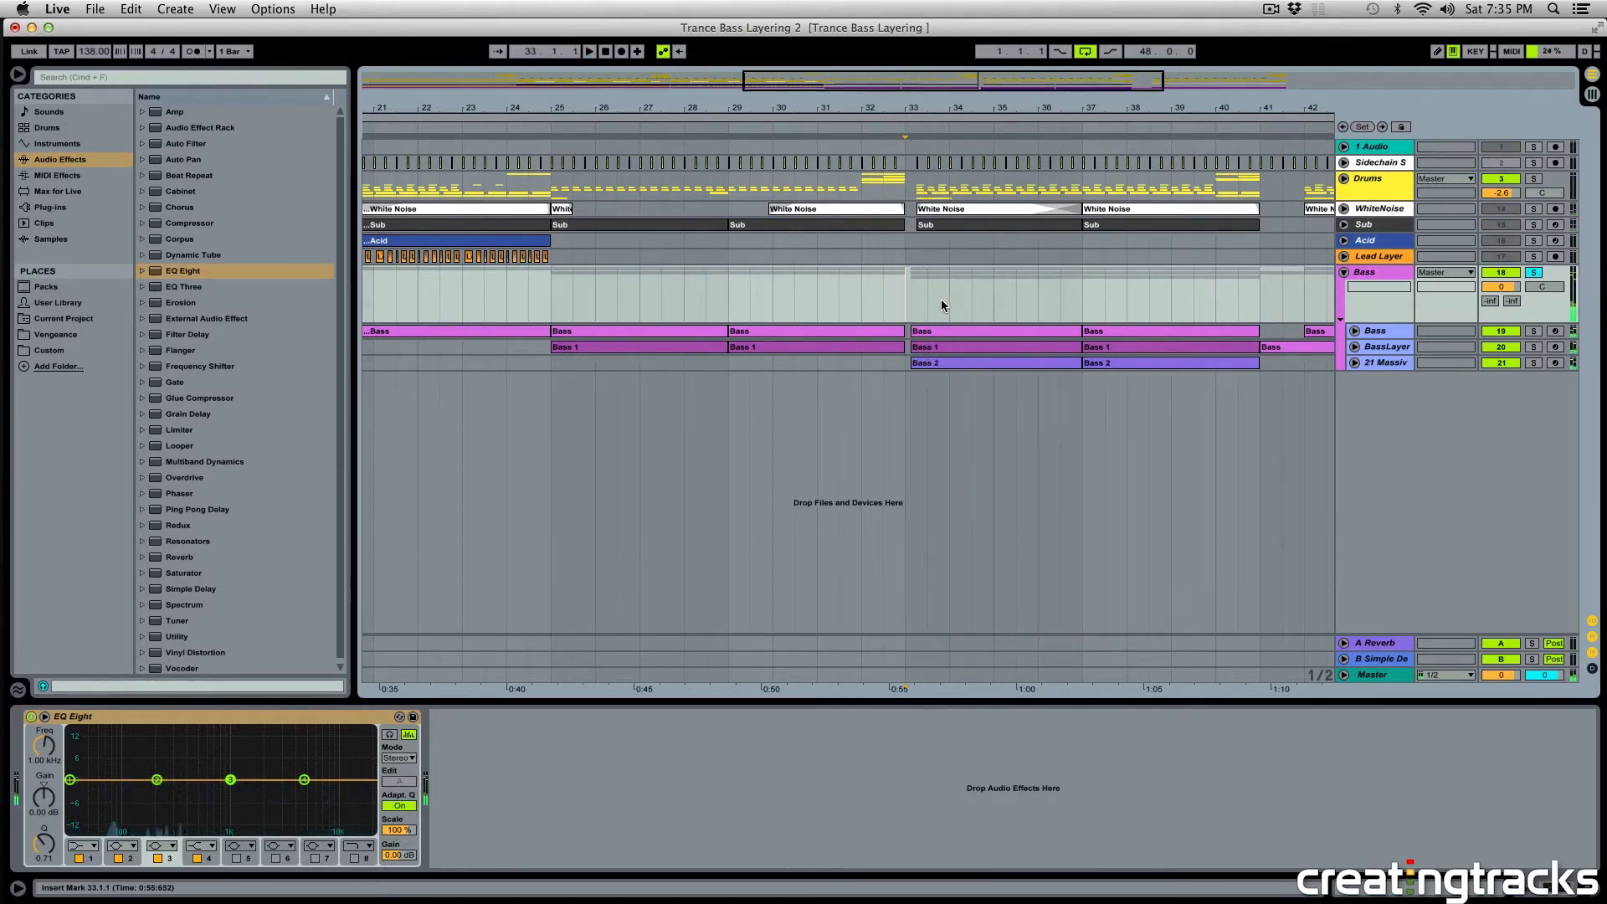
{"action": "key", "text": "space"}
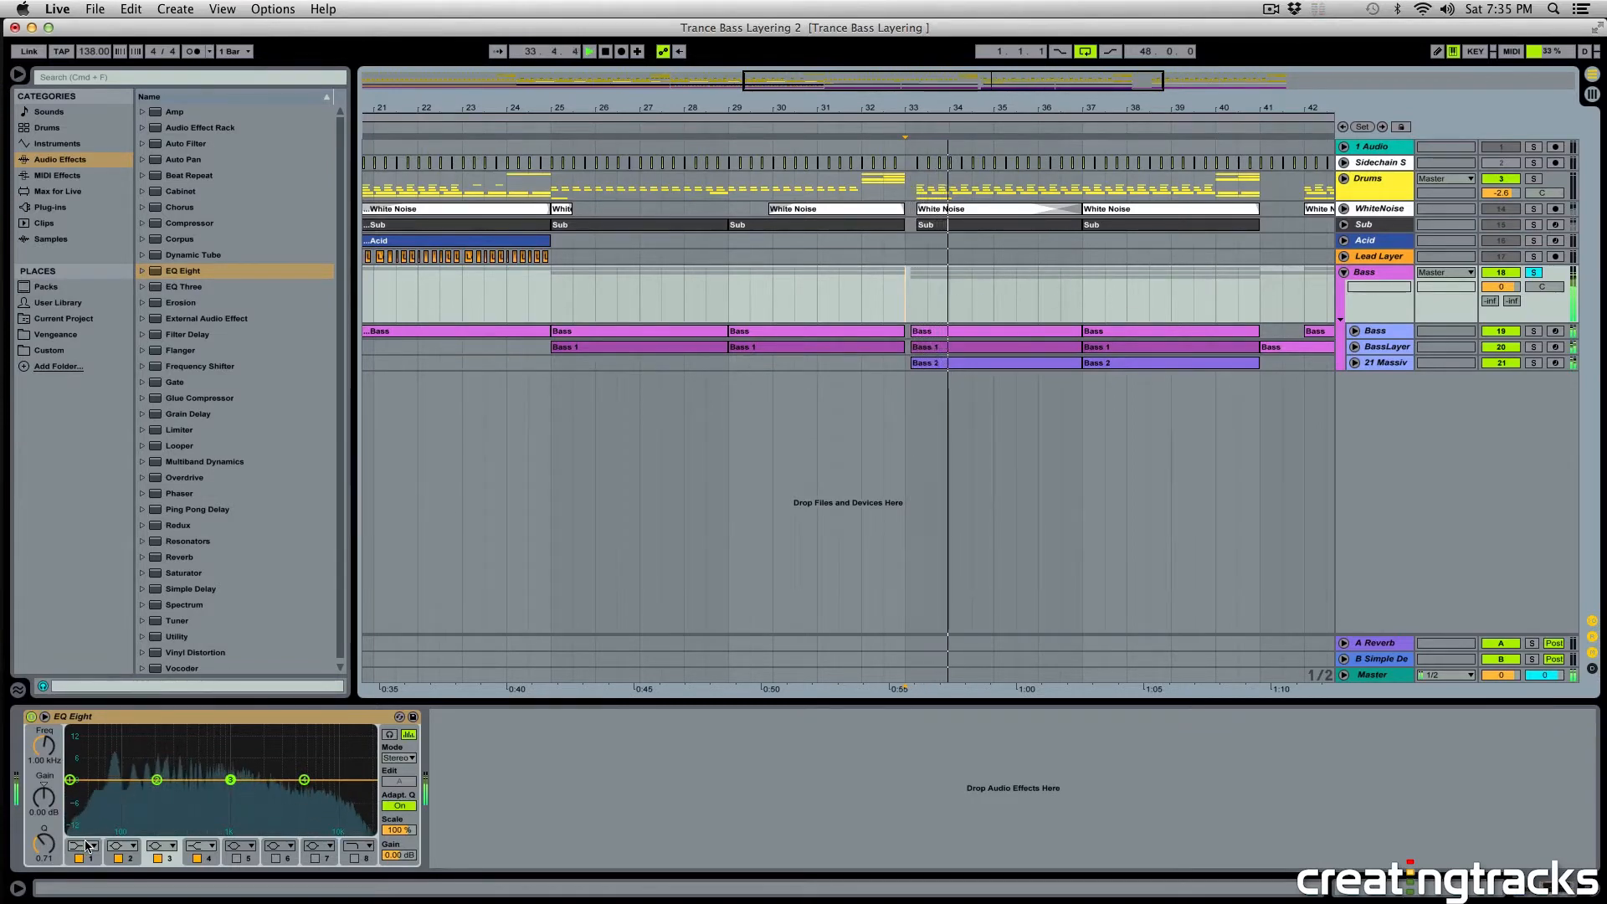
{"action": "key", "text": "space"}
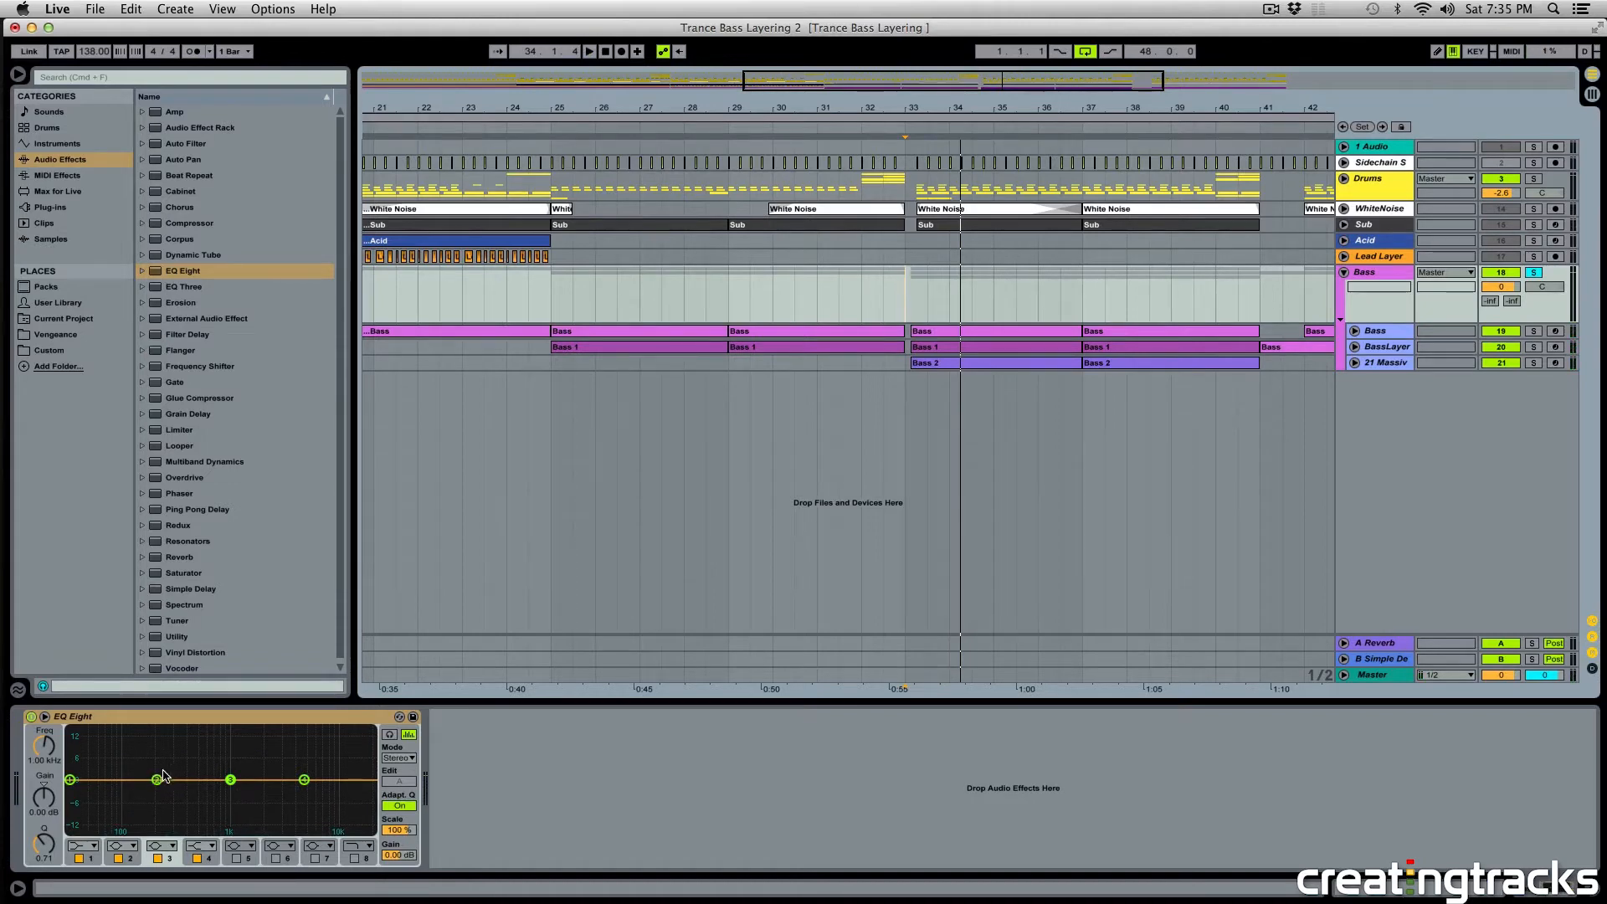
Sweep EQ Eight band 2 during playback and set it to 255 Hz, -4.05 dB gain and Q 2.82.
{"action": "left_click", "coordinate": [158, 779]}
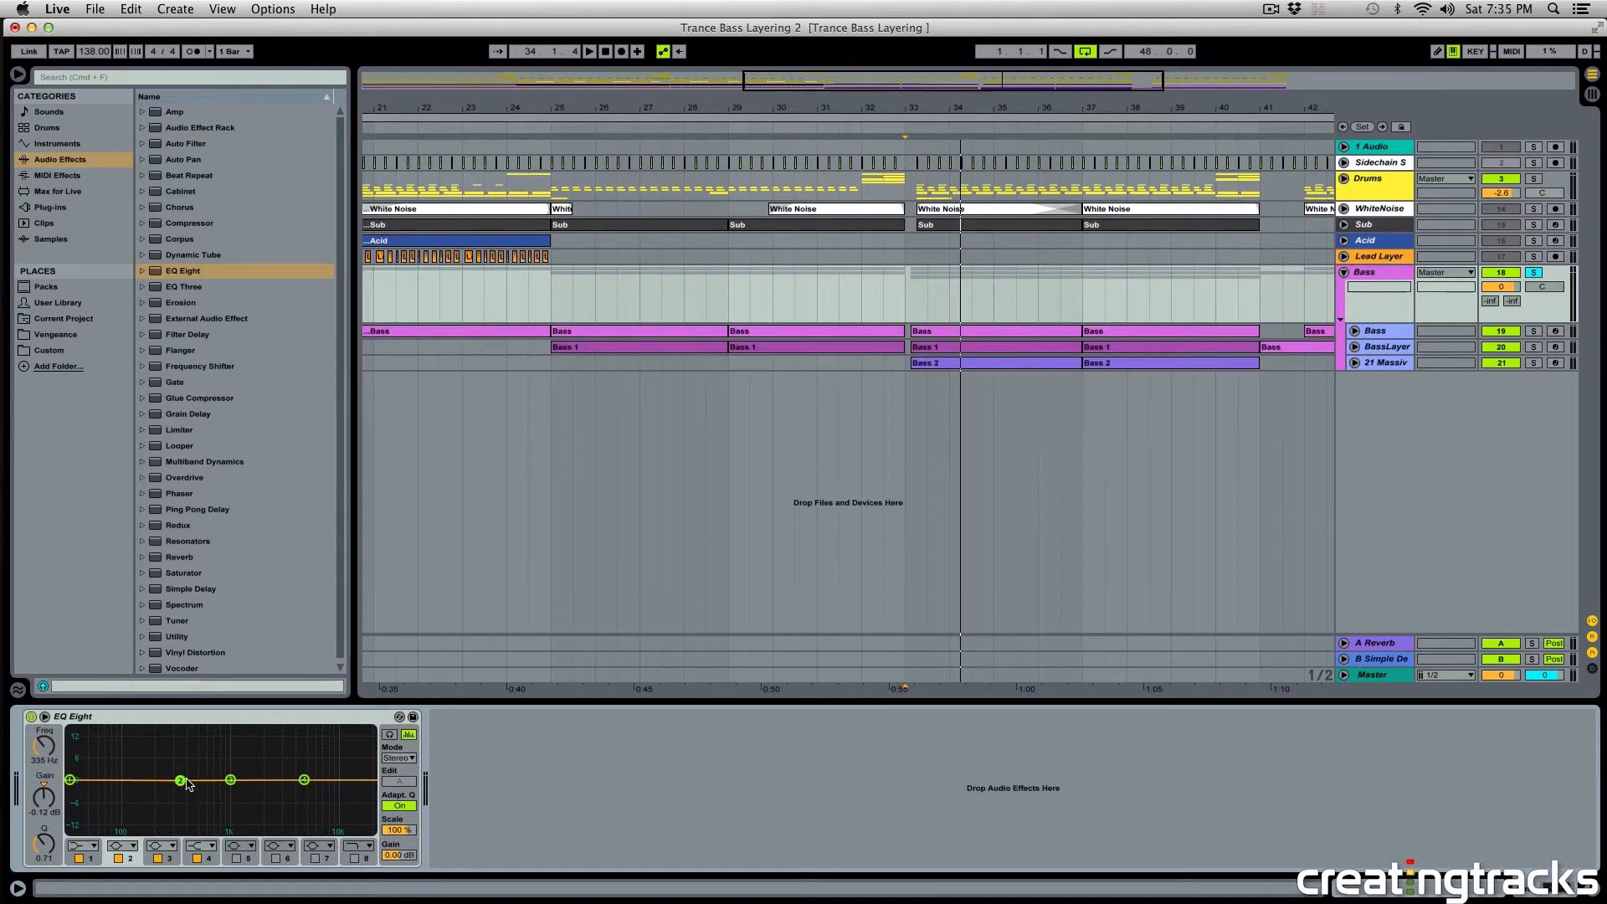
{"action": "key", "text": "space"}
{"action": "left_click_drag", "start_coordinate": [181, 780], "coordinate": [168, 731]}
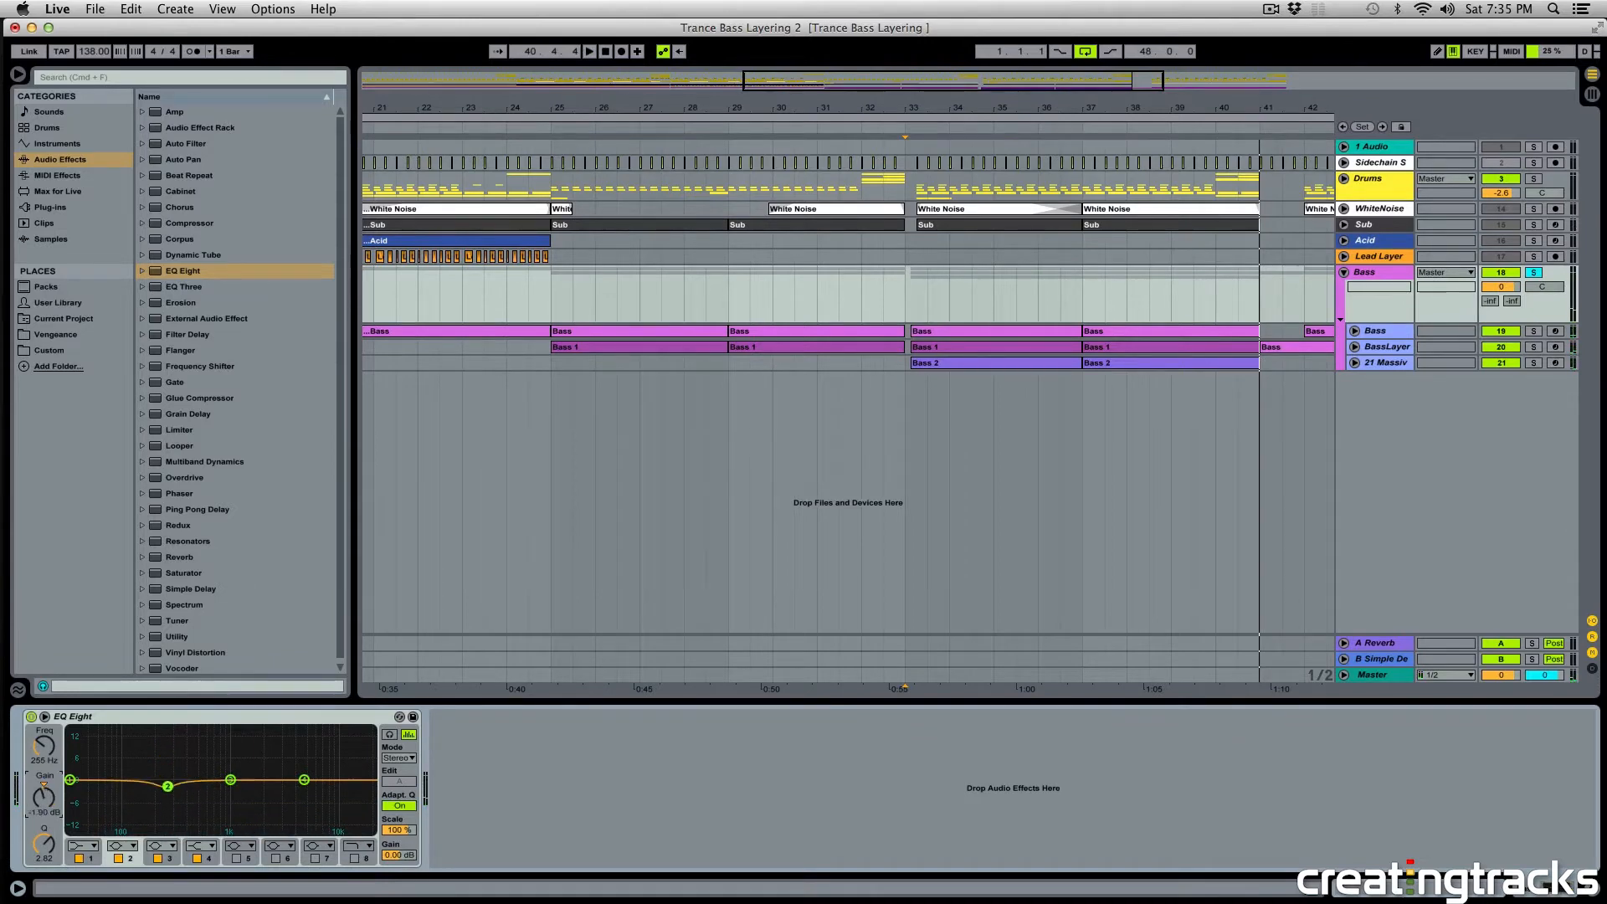
{"action": "key", "text": "space"}
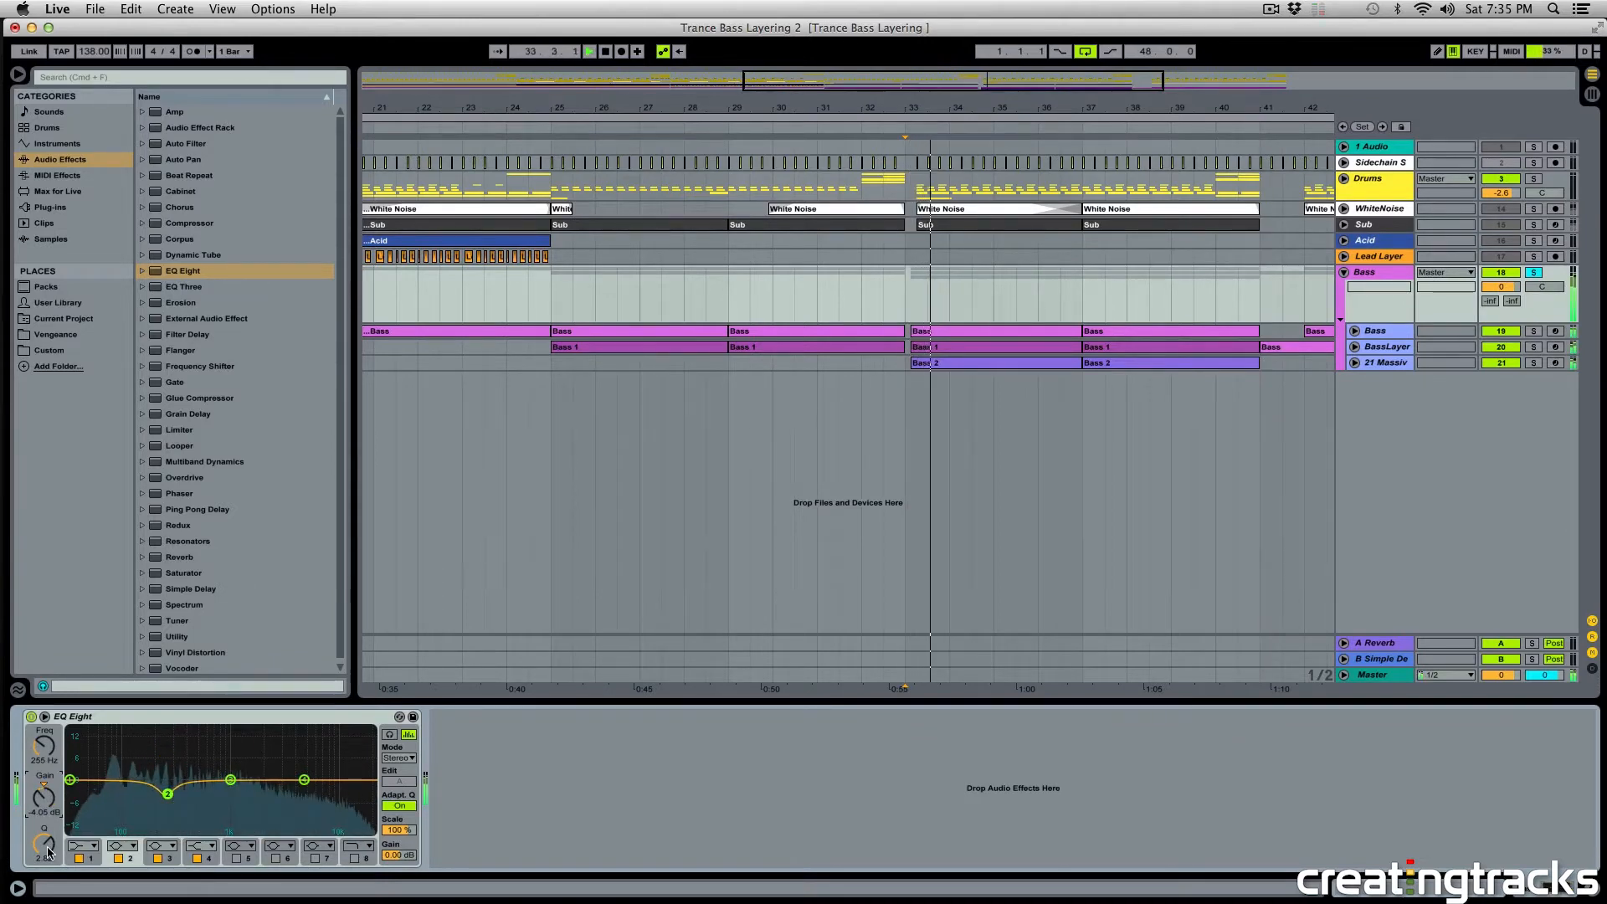
Sweep EQ Eight band 3 with a narrow boost and set it to 1.04 kHz, -4.63 dB gain and Q 3.19.
{"action": "left_click", "coordinate": [231, 781]}
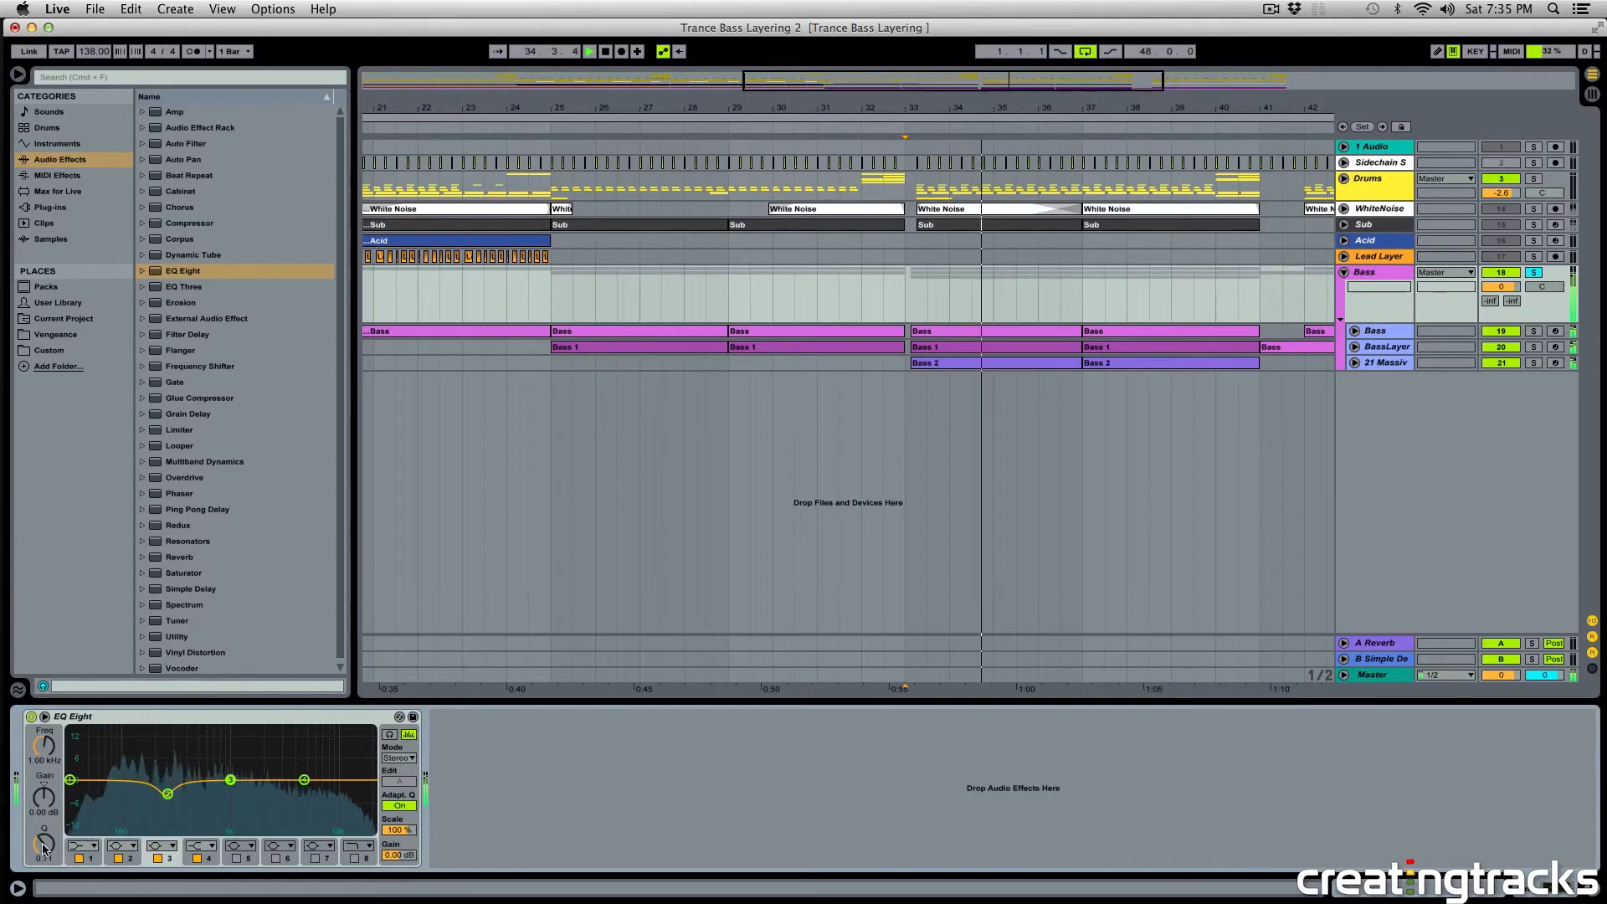
{"action": "left_click_drag", "start_coordinate": [231, 781], "coordinate": [241, 729]}
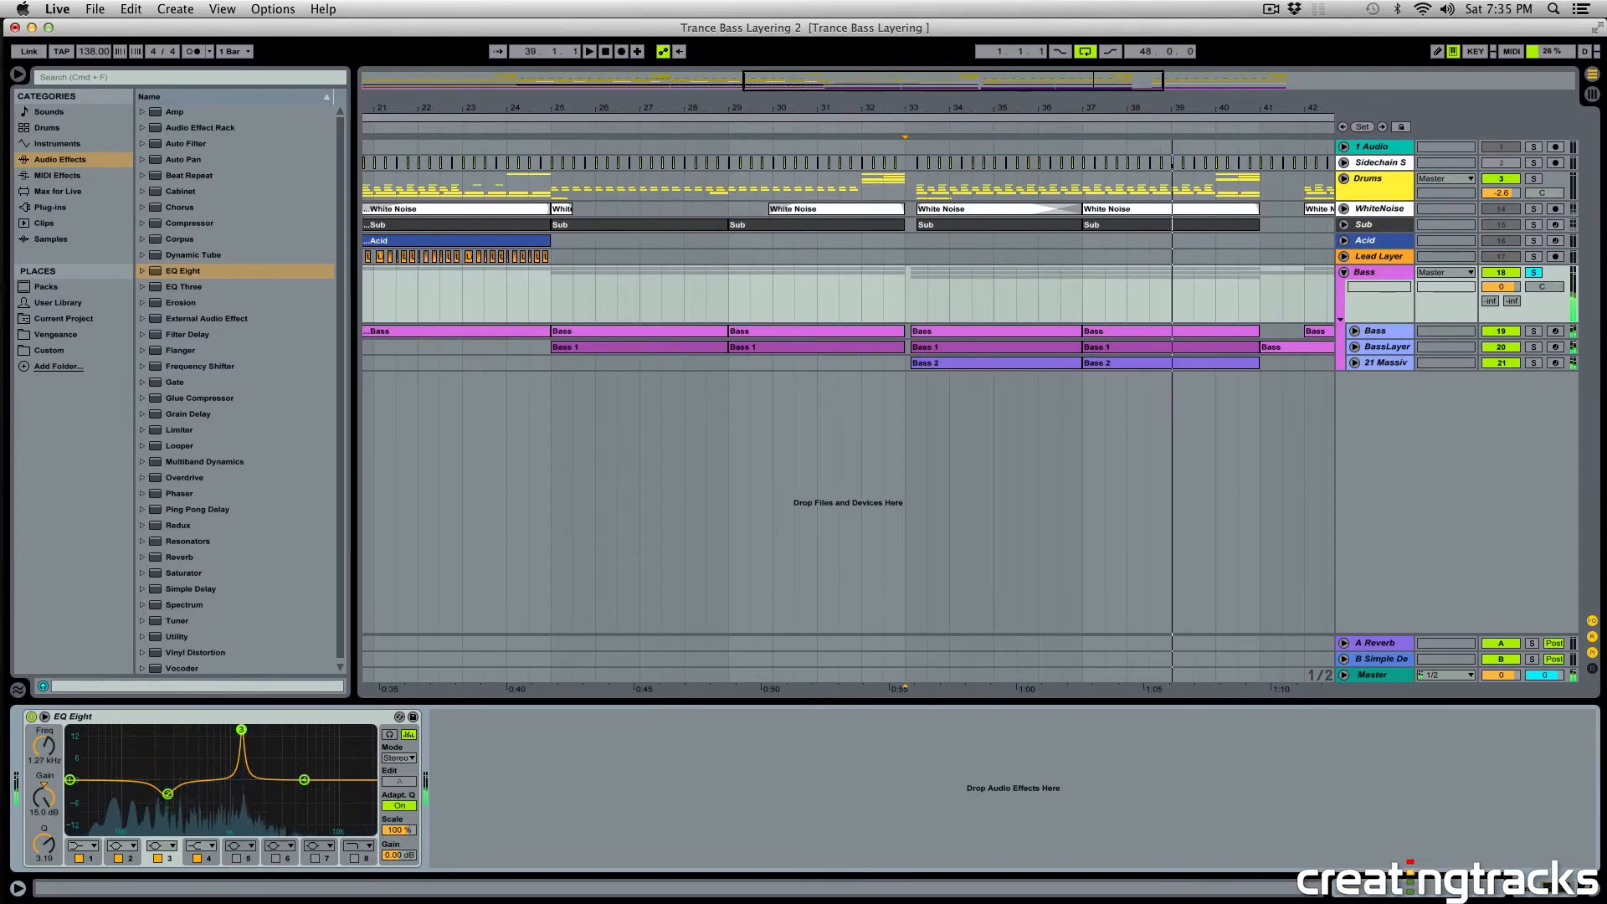
{"action": "left_click_drag", "start_coordinate": [232, 793], "coordinate": [228, 796]}
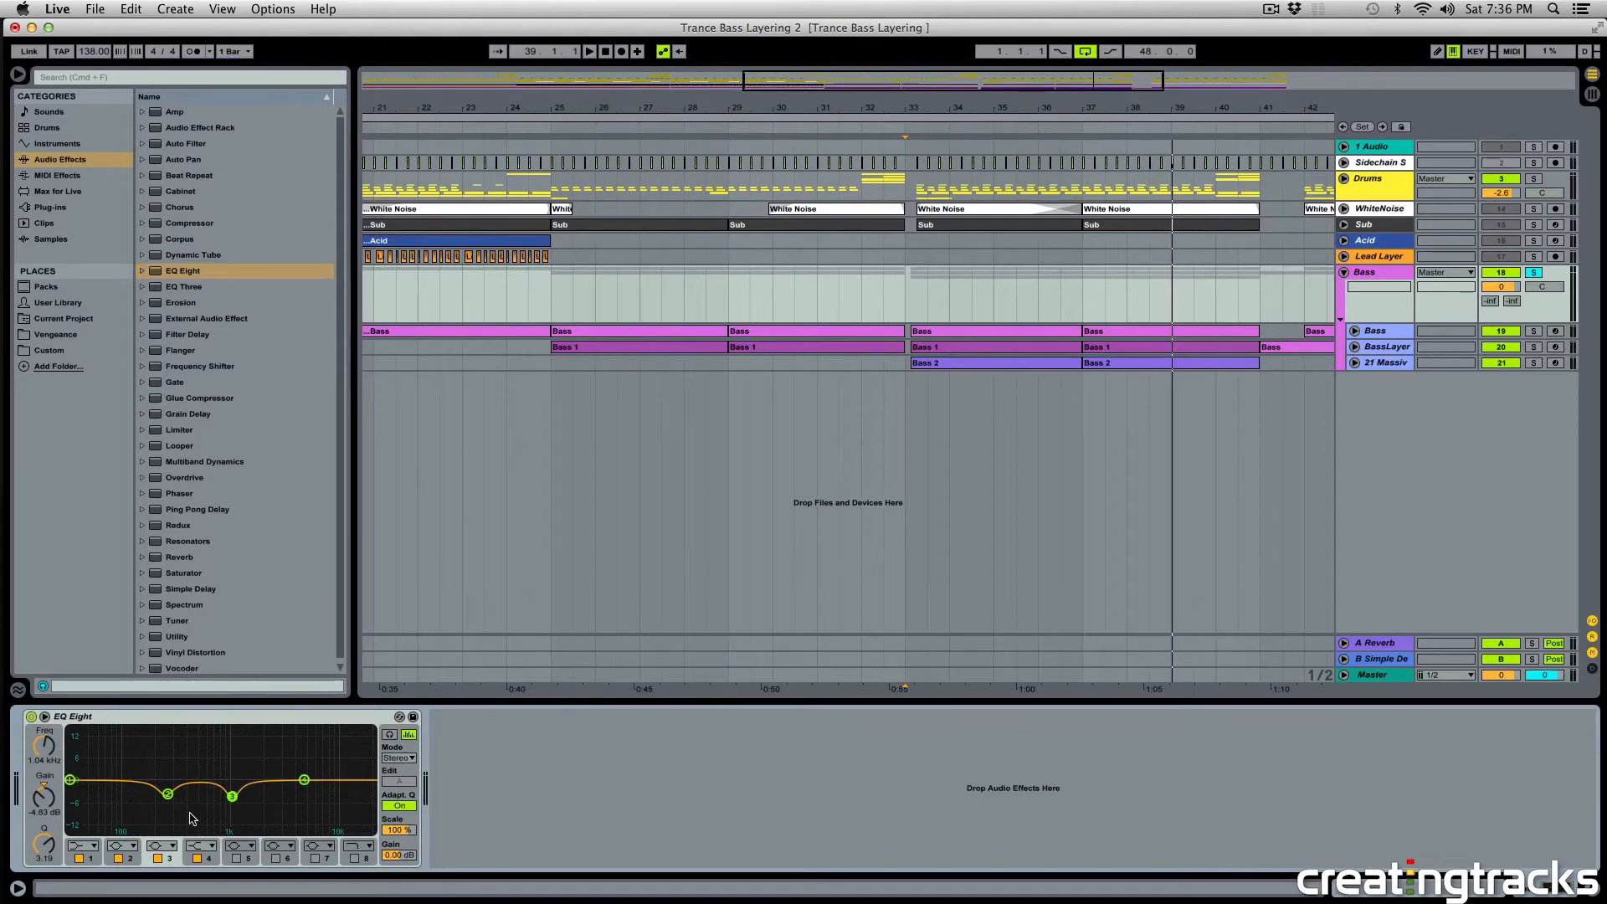
Set EQ Eight band 3's Q to 2.39 and replay the soloed Bass group from bar 33 to compare with and without the EQ.
{"action": "key", "text": "space"}
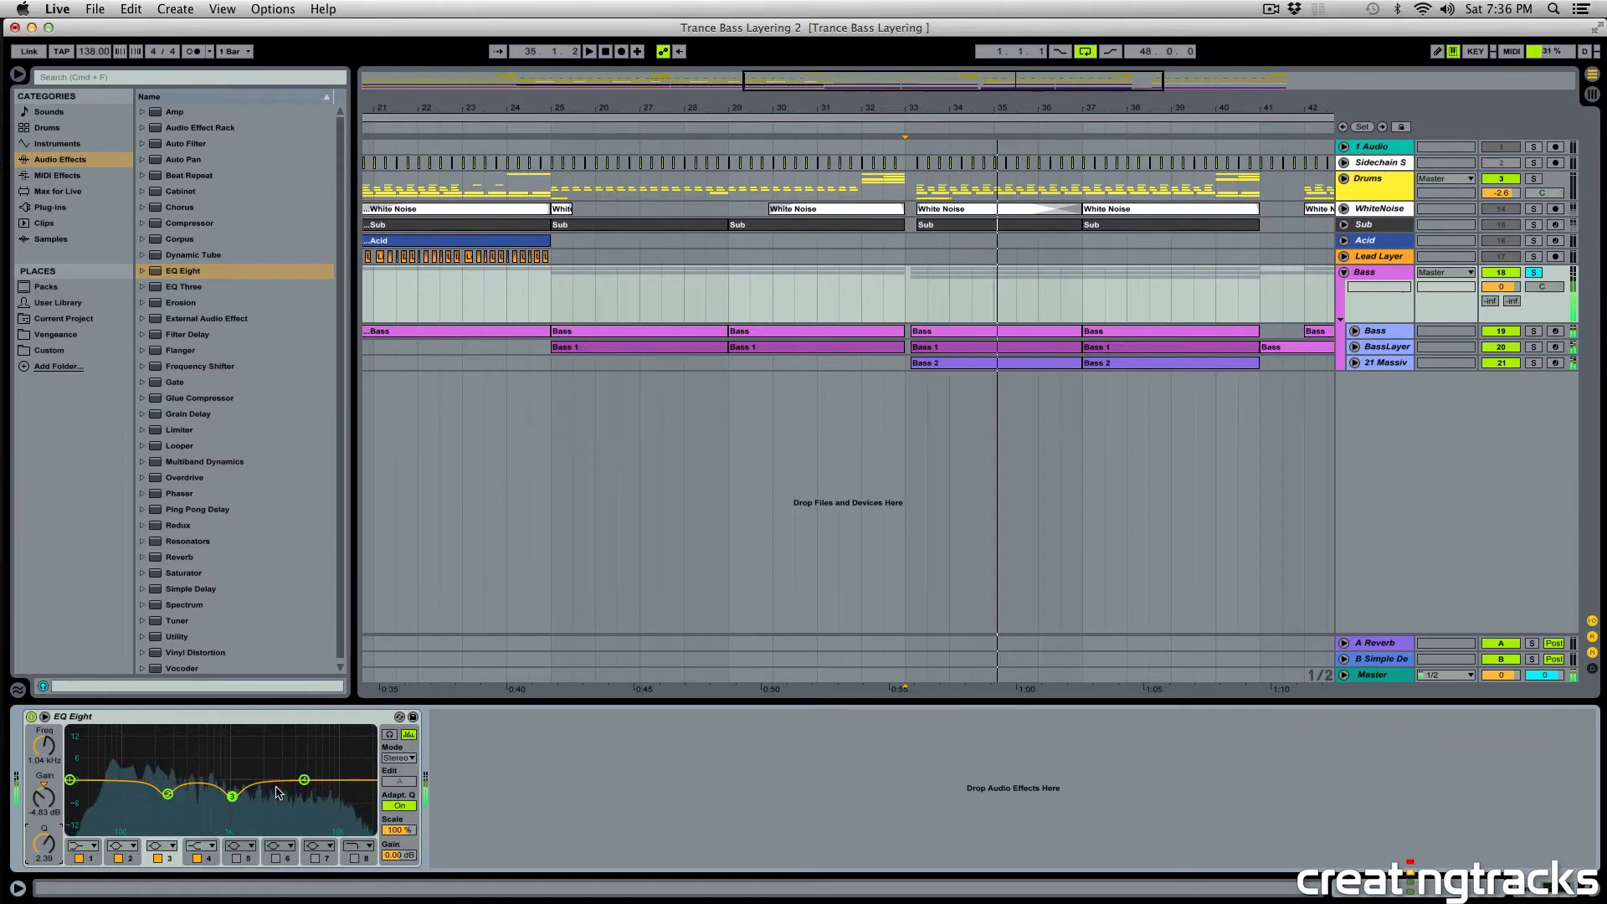
{"action": "key", "text": "space"}
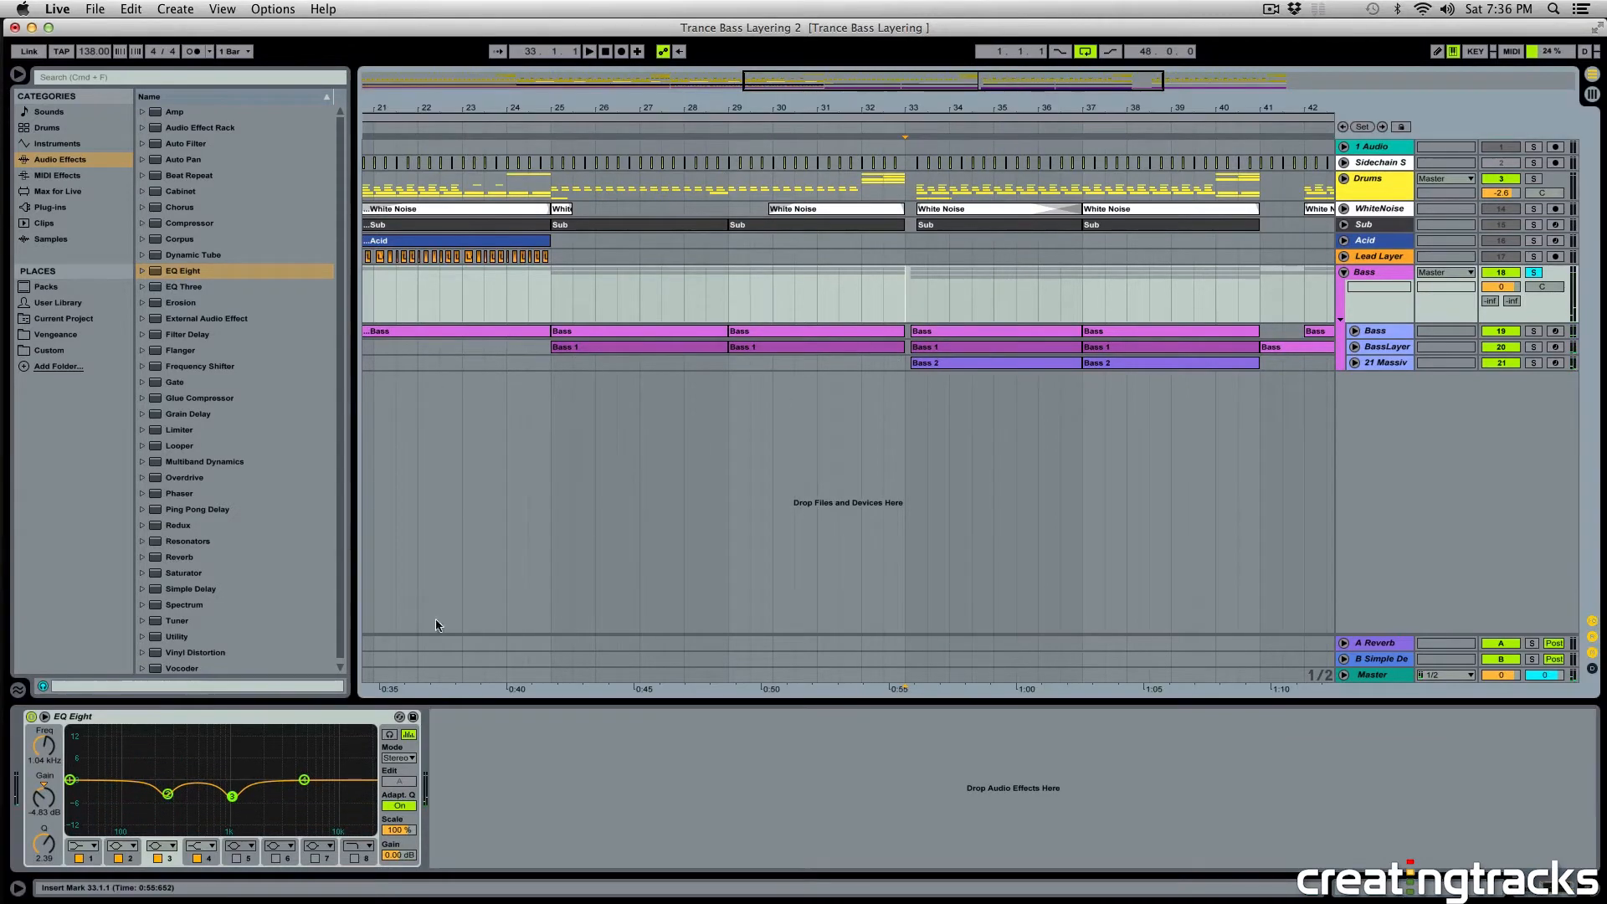
{"action": "key", "text": "space"}
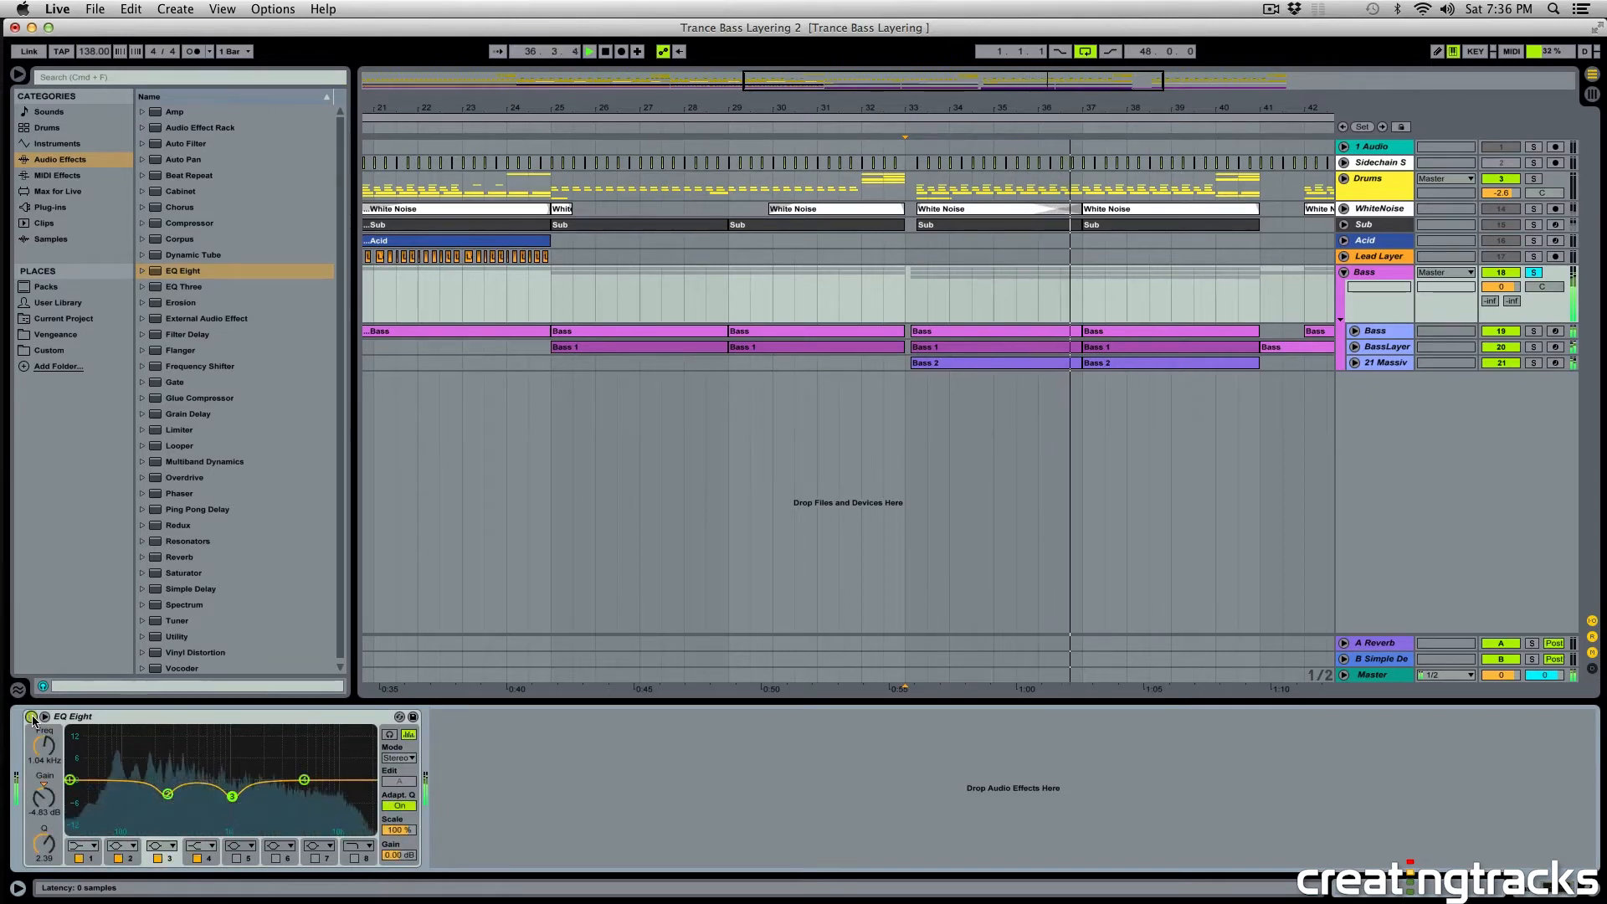
{"action": "key", "text": "space"}
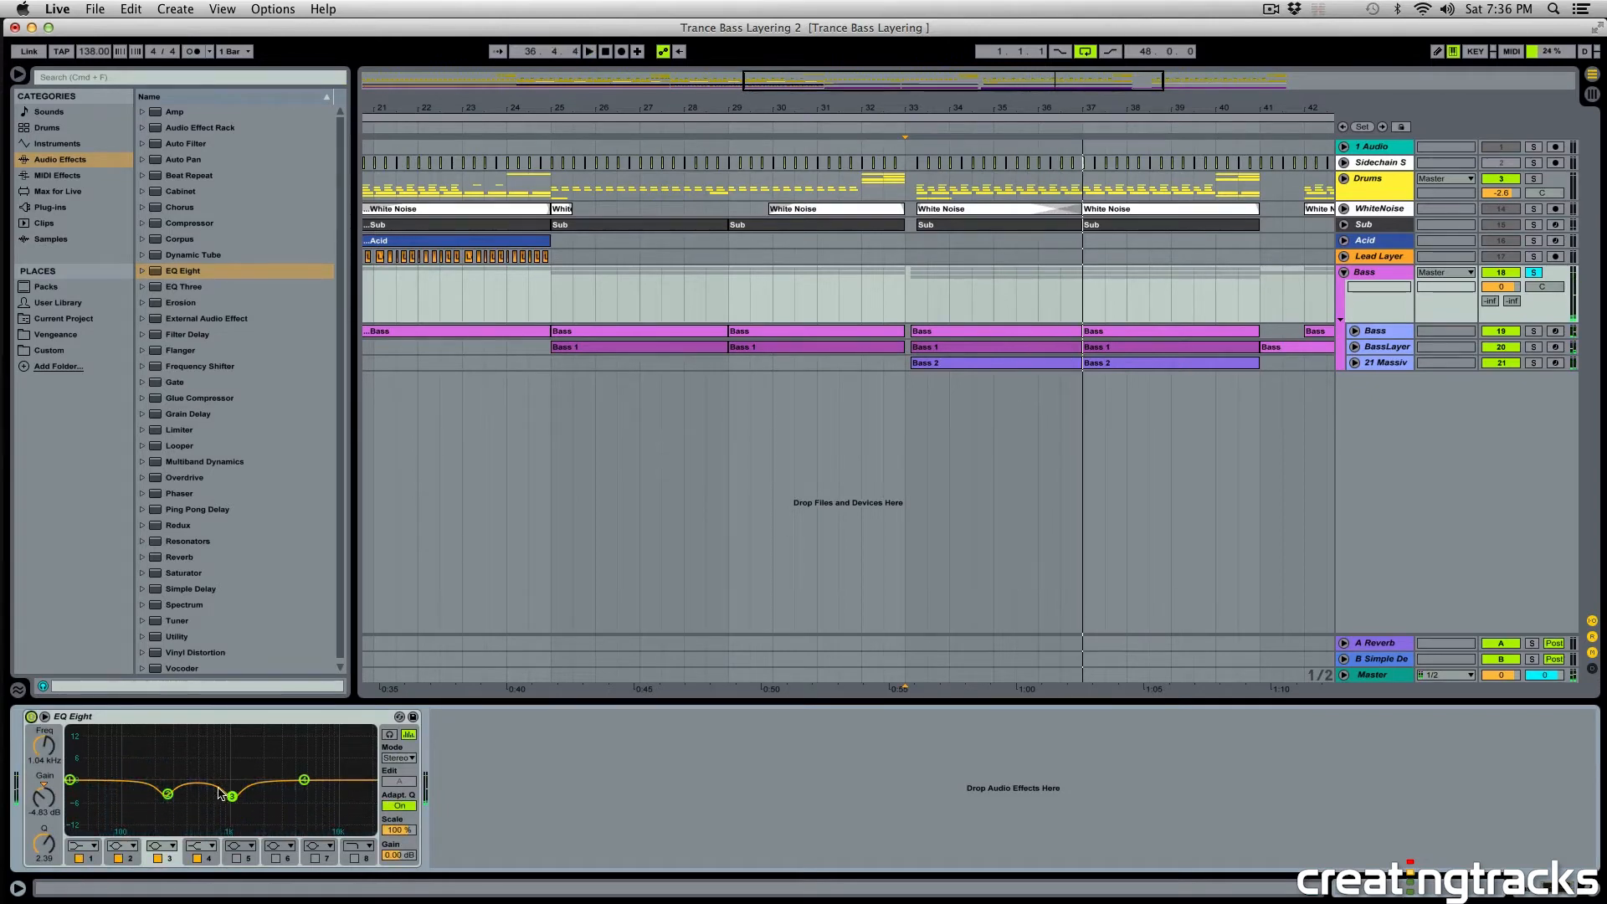
Shape EQ Eight band 4 while replaying from bar 33, setting it to 6.96 kHz, -5.33 dB gain and Q 0.39.
{"action": "left_click", "coordinate": [304, 780]}
{"action": "key", "text": "space"}
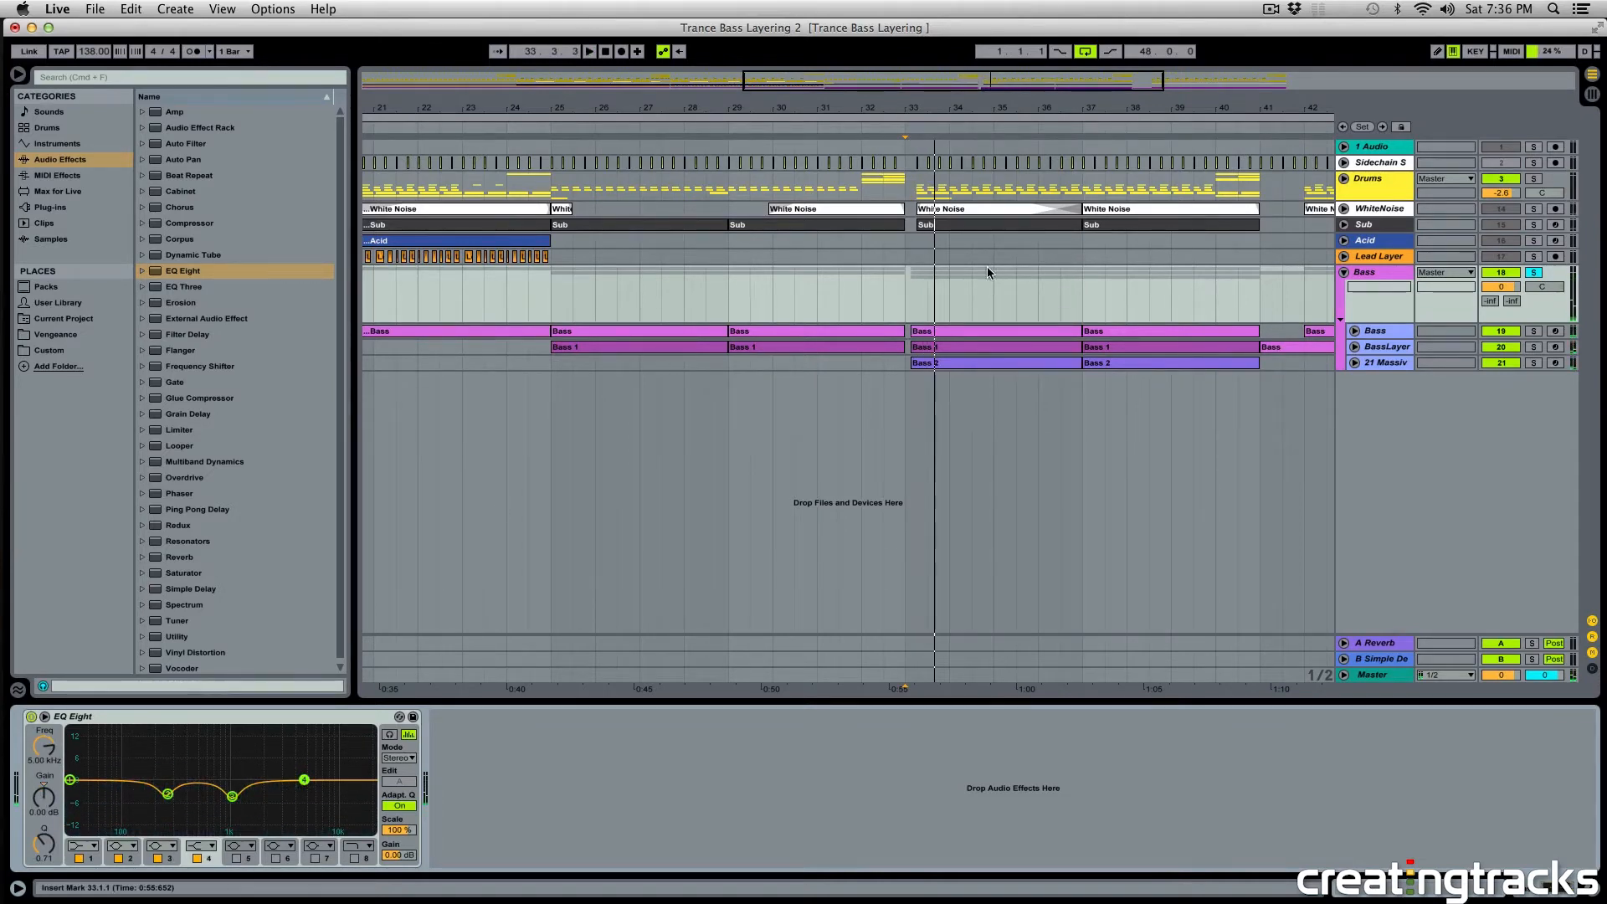
{"action": "left_click_drag", "start_coordinate": [908, 301], "coordinate": [1253, 360]}
{"action": "left_click", "coordinate": [901, 295]}
{"action": "left_click_drag", "start_coordinate": [304, 780], "coordinate": [321, 790]}
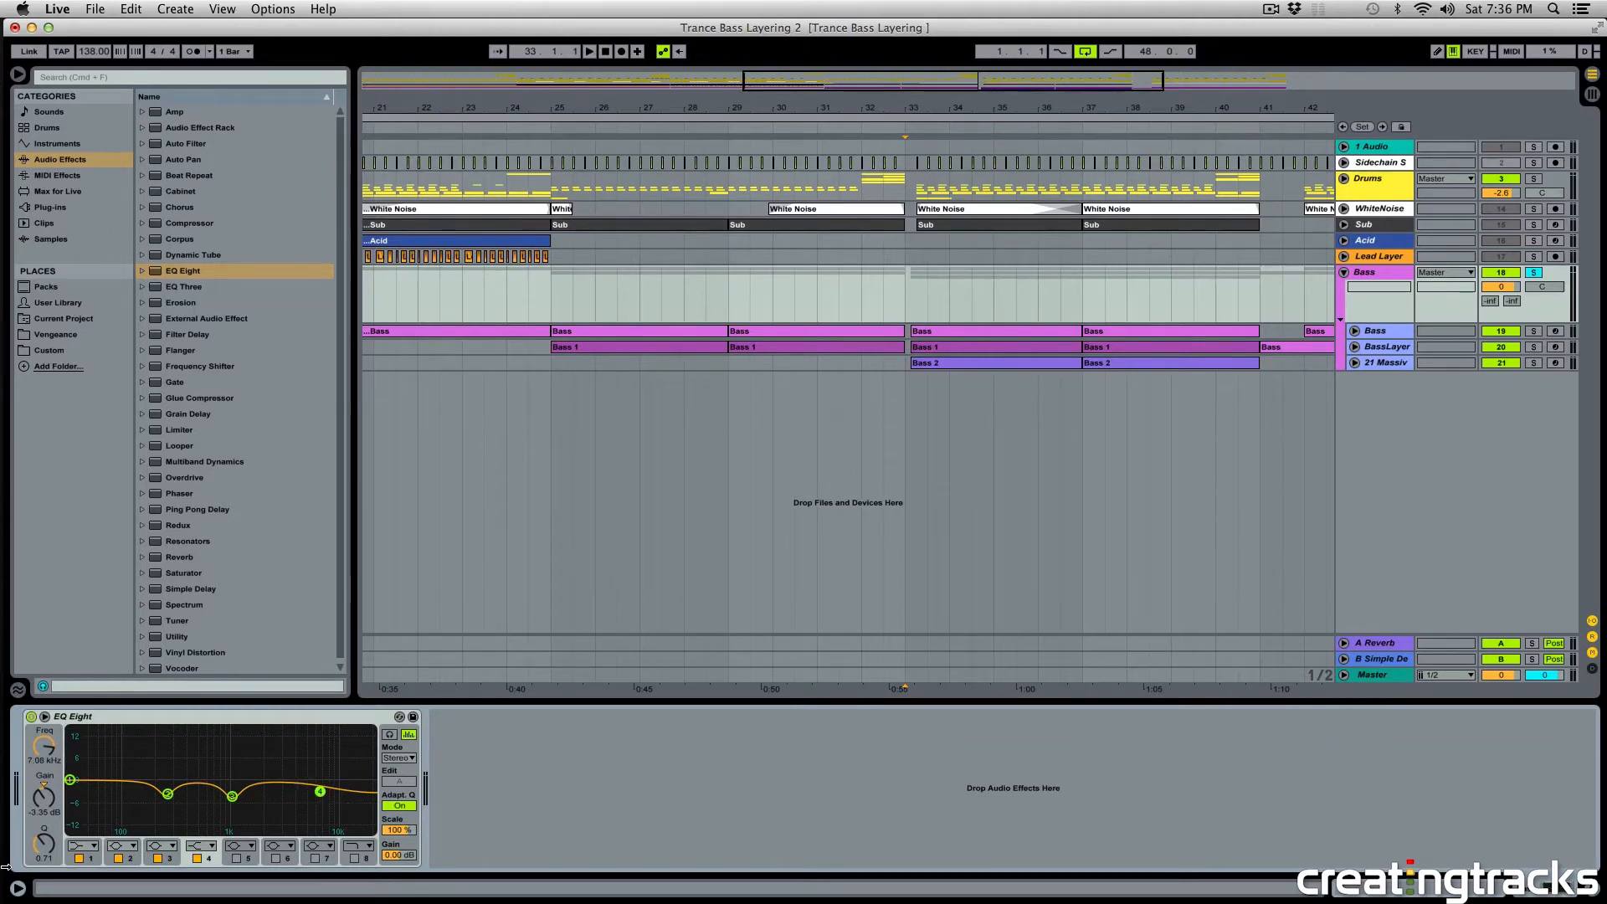
{"action": "key", "text": "space"}
{"action": "key", "text": "space"}
{"action": "left_click_drag", "start_coordinate": [319, 793], "coordinate": [319, 799]}
{"action": "key", "text": "space"}
{"action": "left_click_drag", "start_coordinate": [43, 843], "coordinate": [44, 860]}
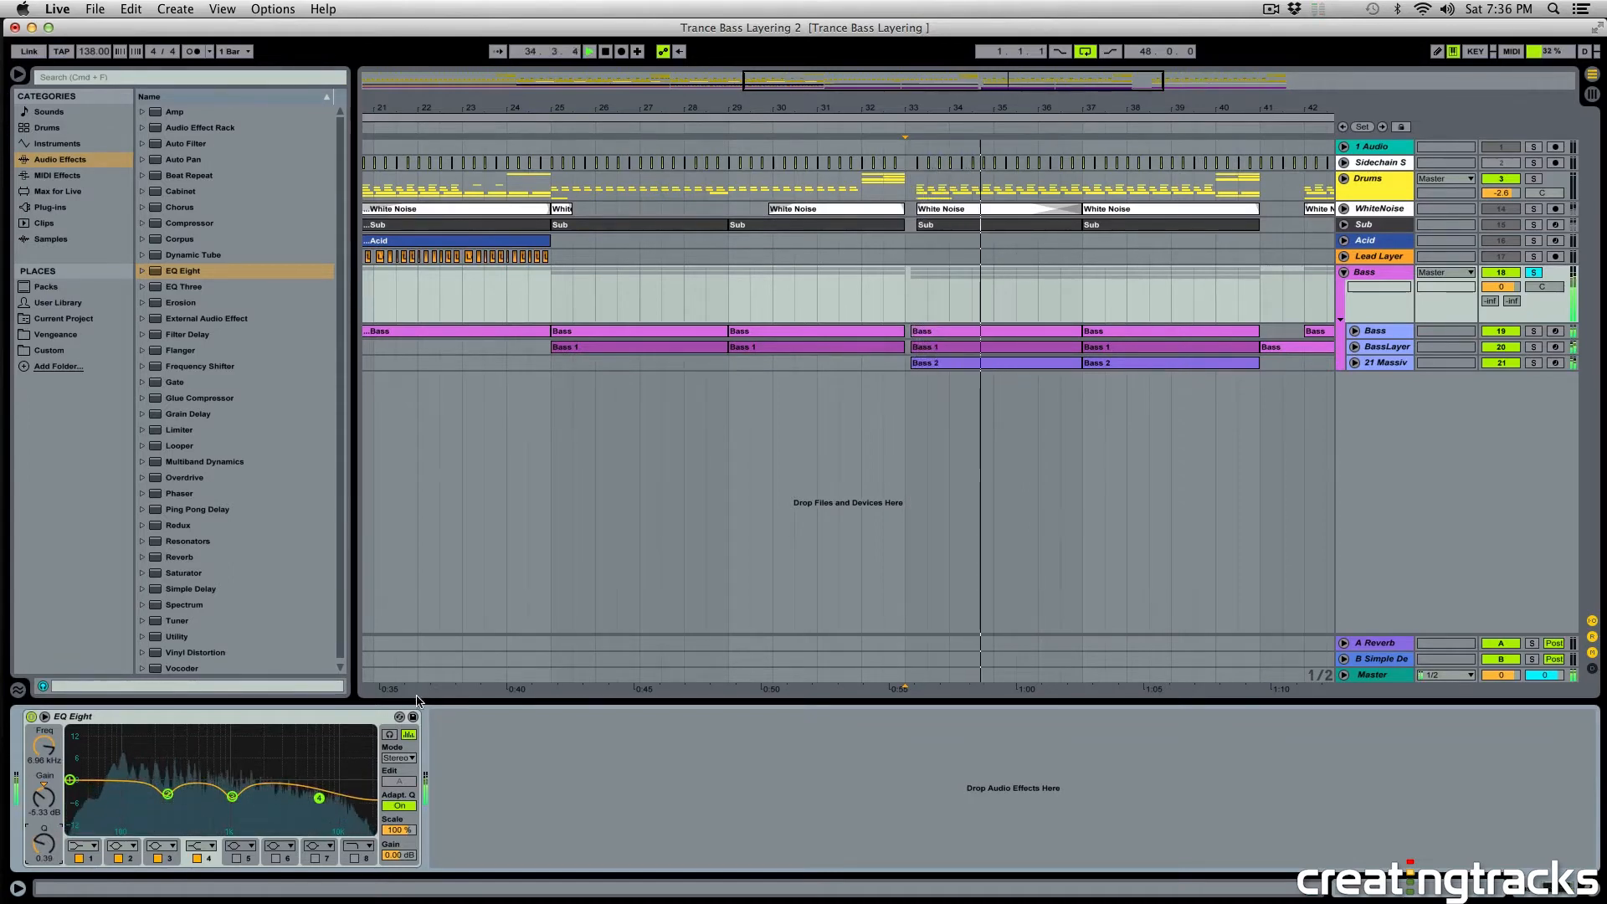
{"action": "key", "text": "space"}
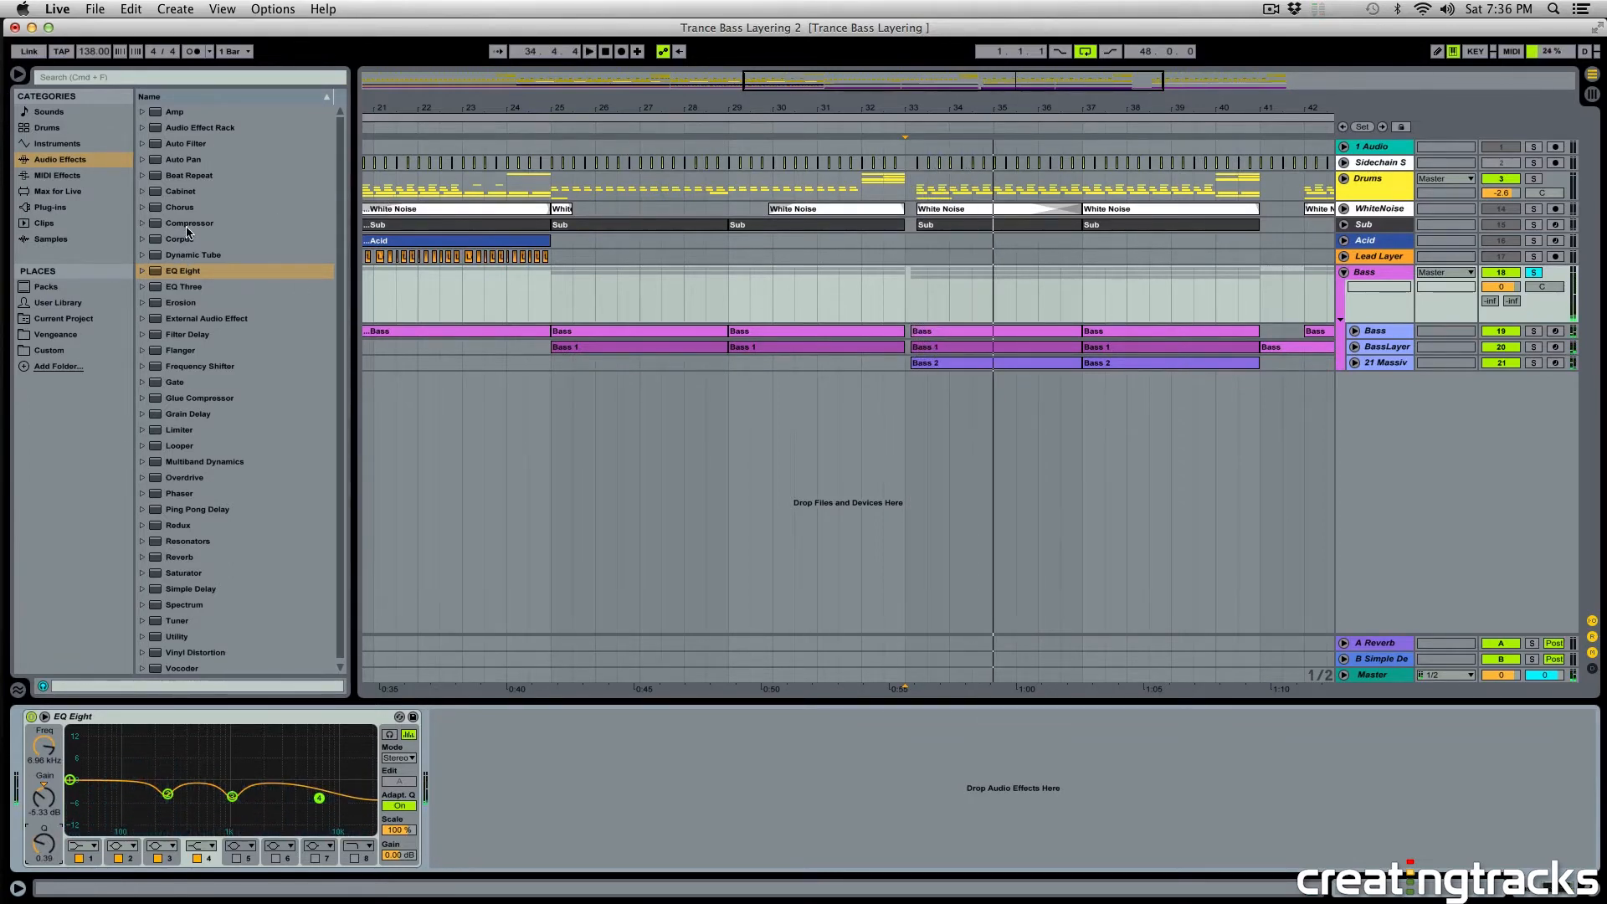
Add the Glue Compressor preset Bass - punch after the EQ and set its threshold to -17.8 dB during playback.
{"action": "left_click", "coordinate": [143, 399]}
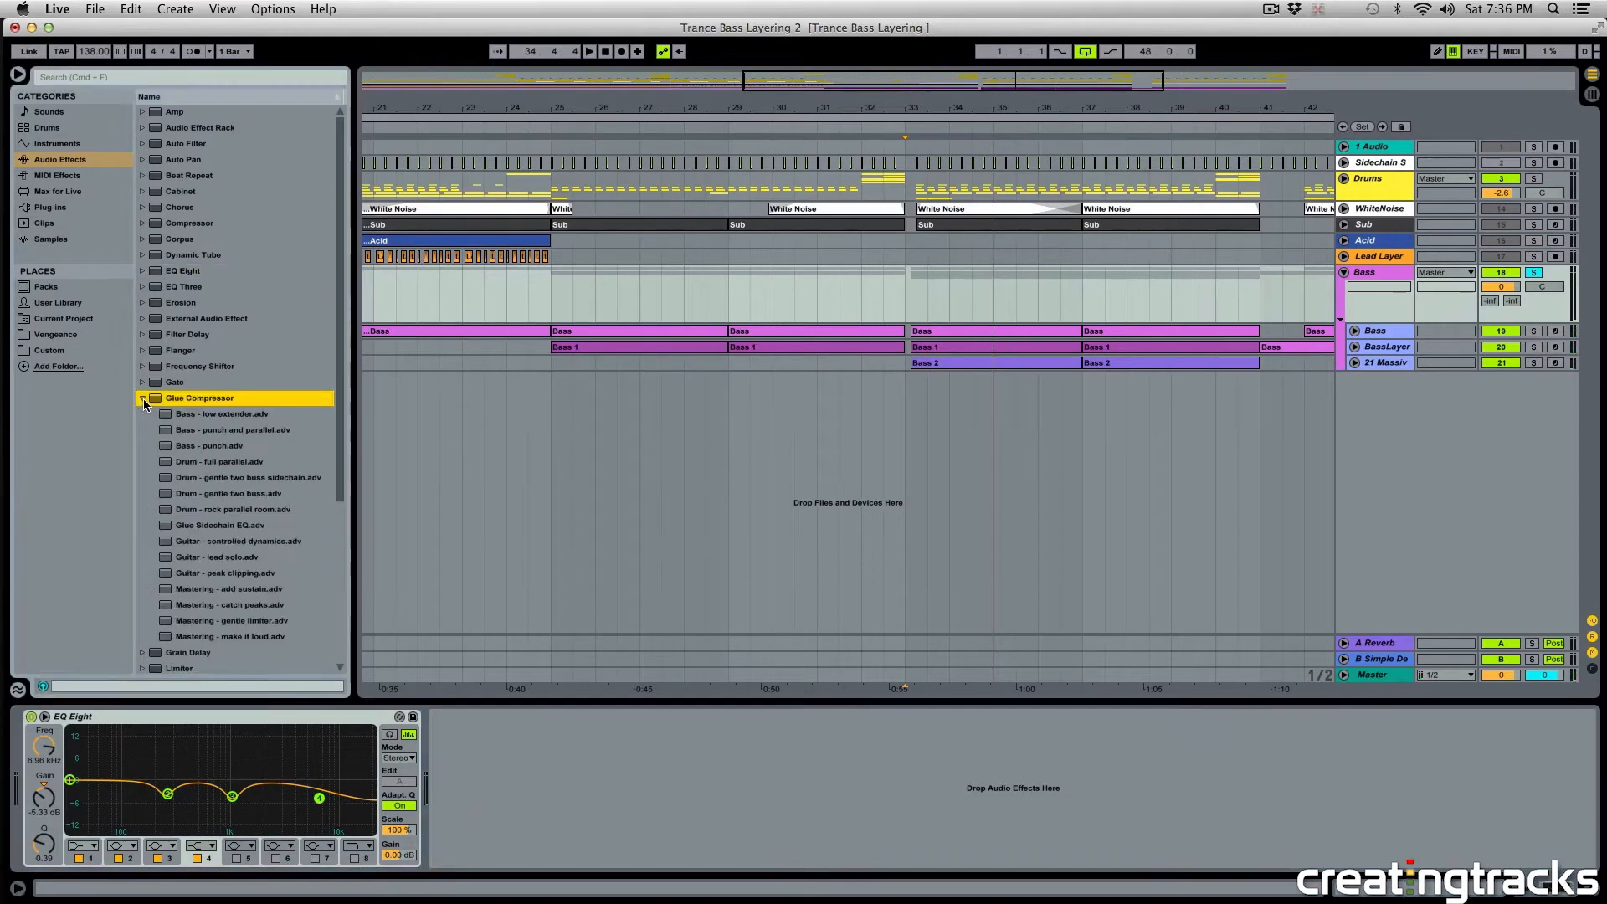
{"action": "left_click", "coordinate": [182, 447]}
{"action": "double_click", "coordinate": [205, 453]}
{"action": "key", "text": "space"}
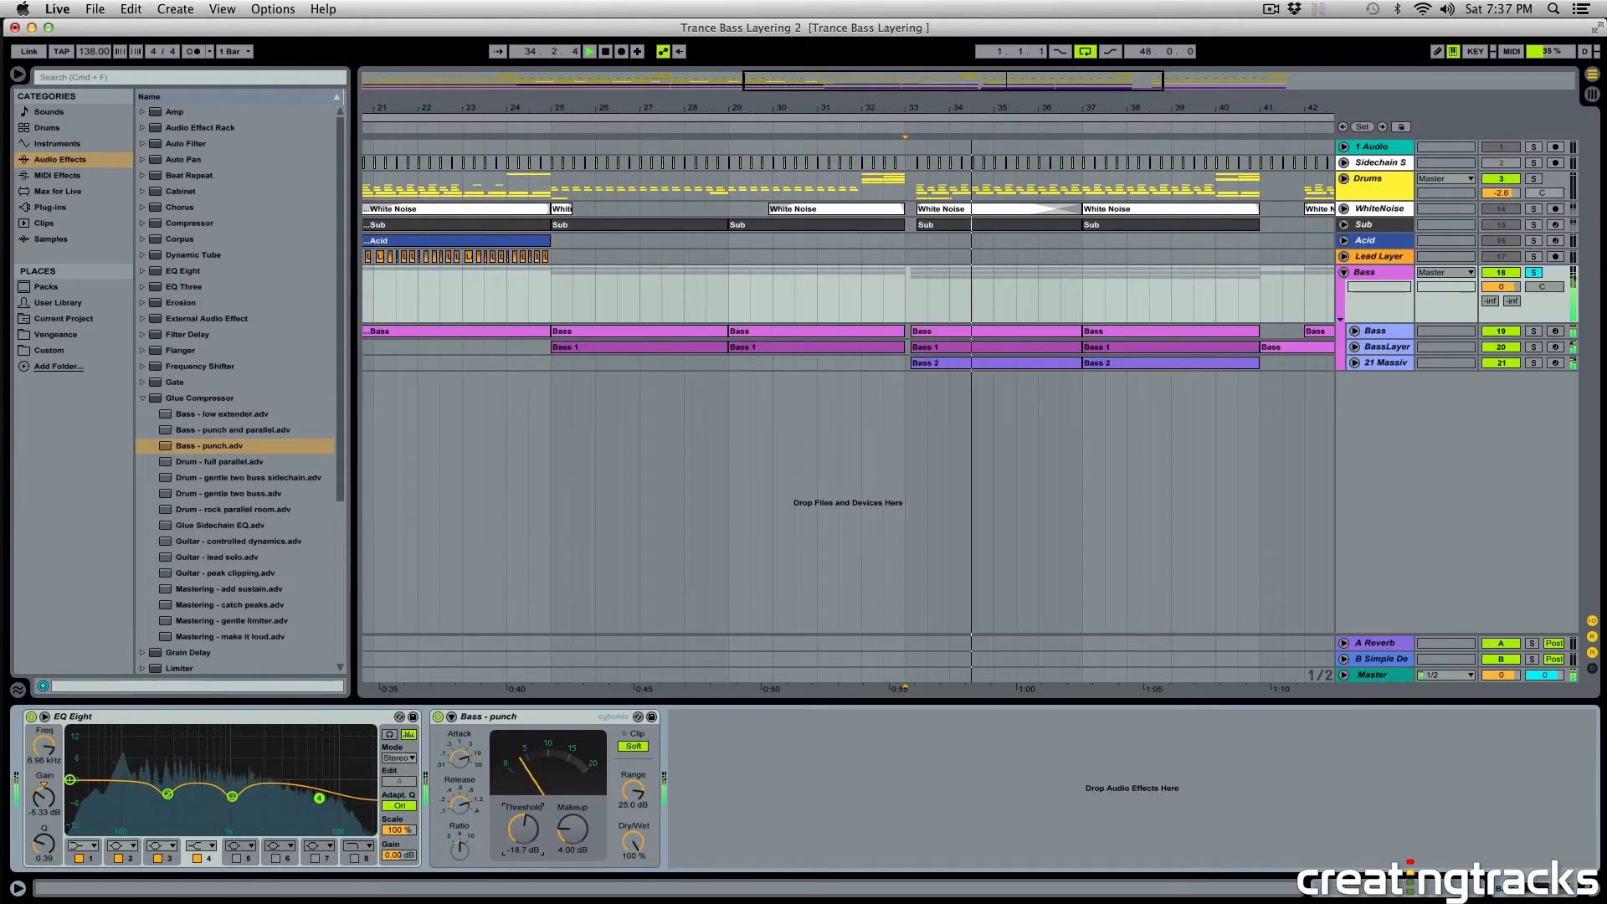
{"action": "left_click_drag", "start_coordinate": [523, 831], "coordinate": [523, 825]}
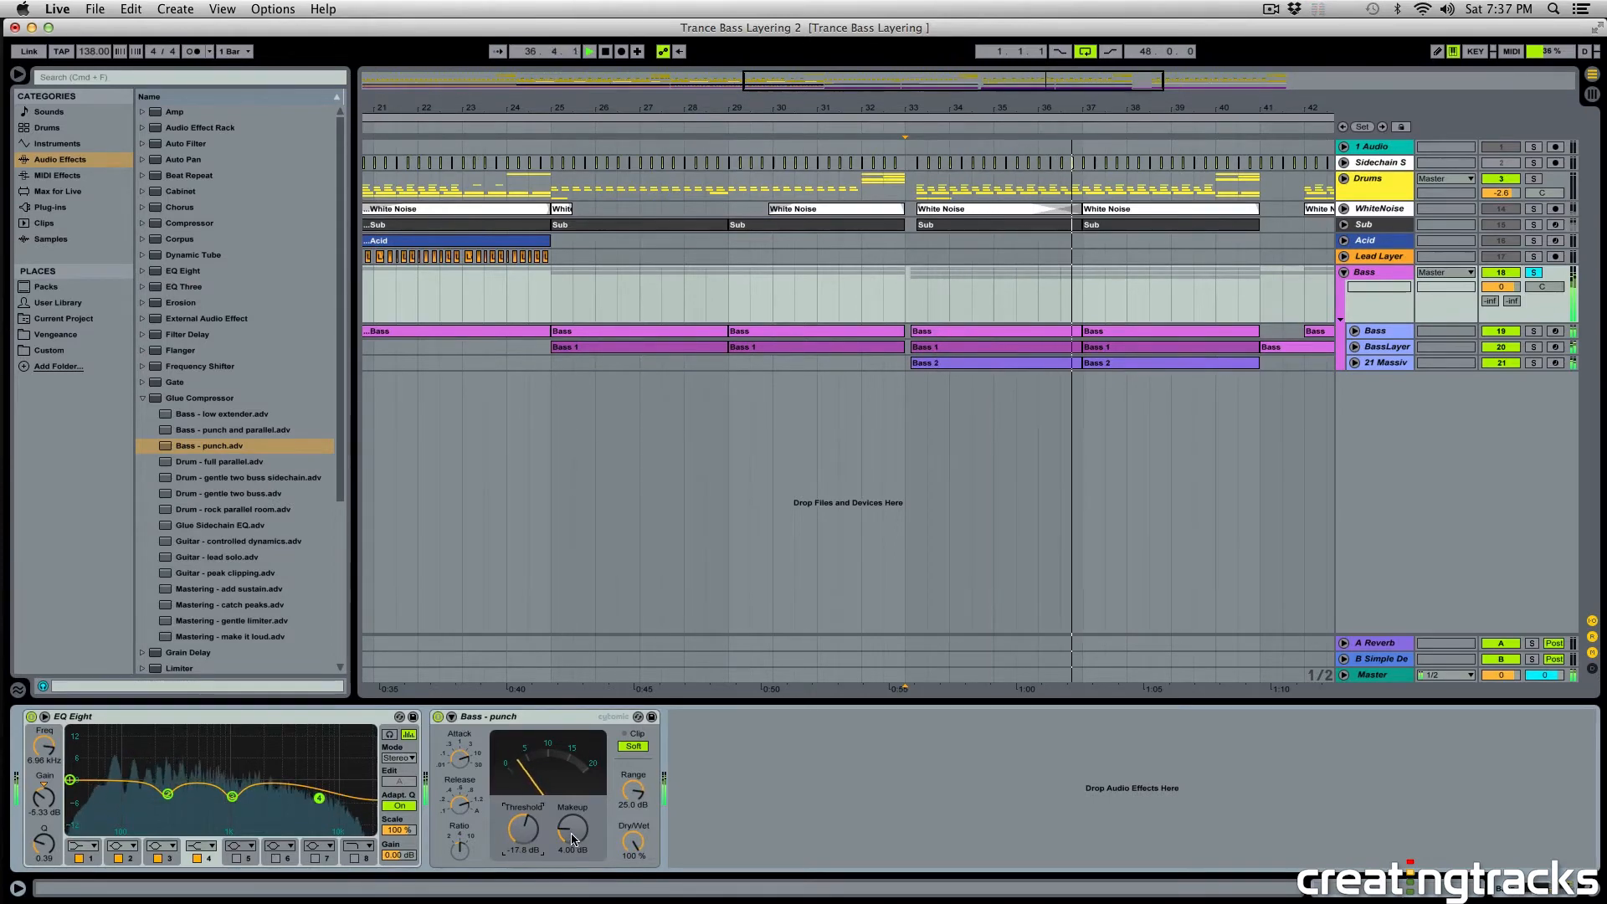
Compare the Bass group's sound with EQ Eight and the compressor bypassed and re-enabled during playback.
{"action": "left_click", "coordinate": [436, 718]}
{"action": "left_click", "coordinate": [31, 717]}
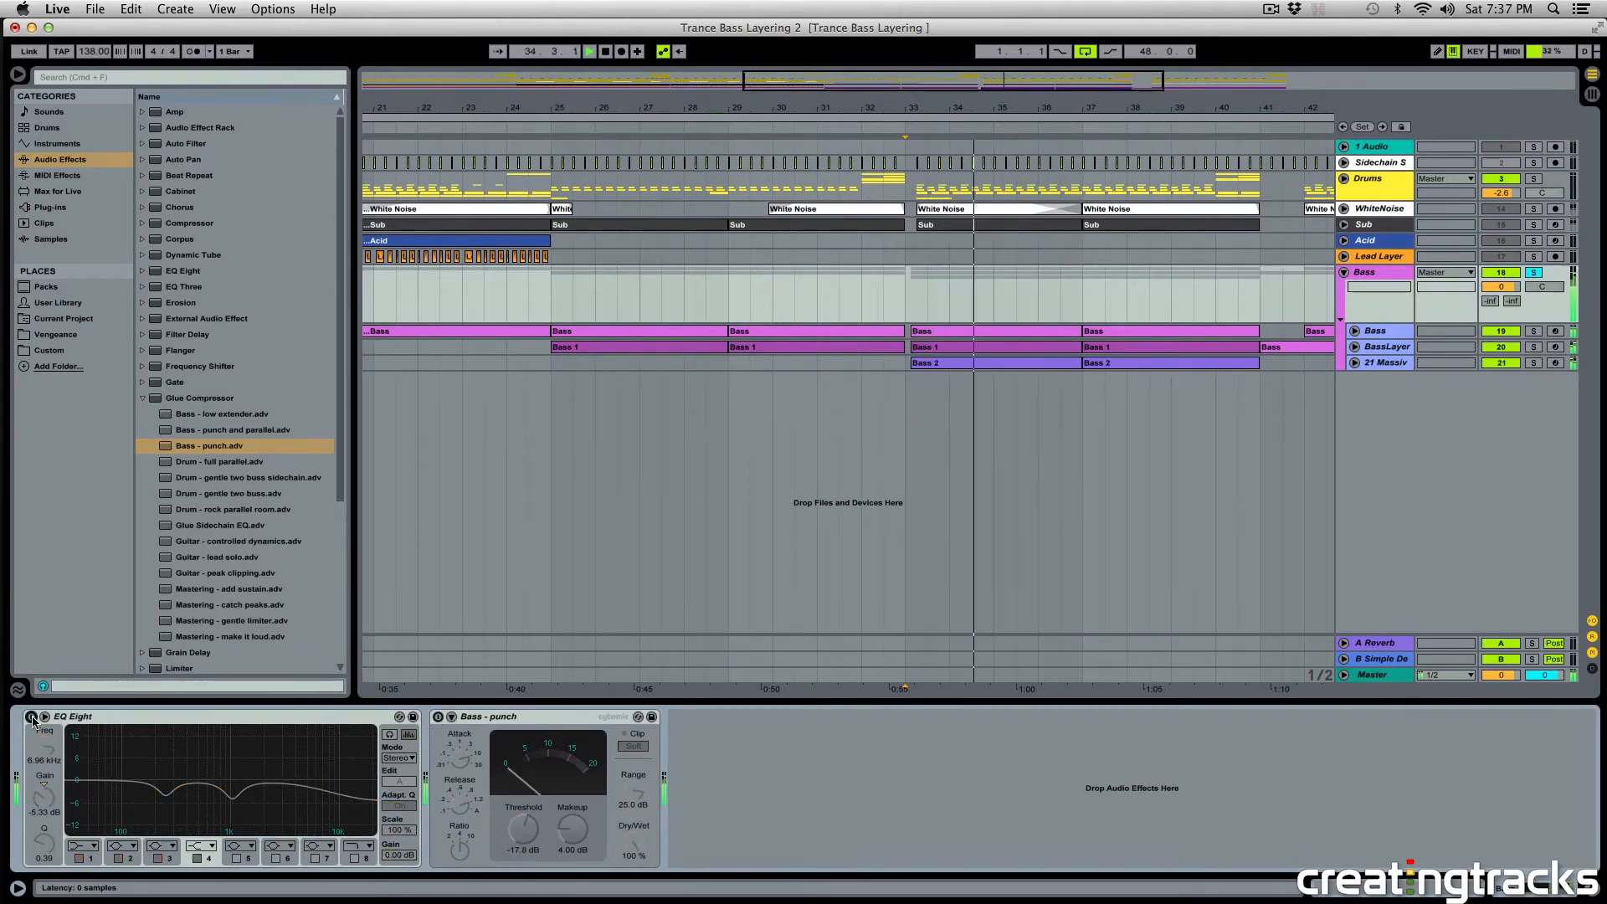
{"action": "left_click", "coordinate": [31, 718]}
{"action": "left_click", "coordinate": [436, 717]}
{"action": "key", "text": "space"}
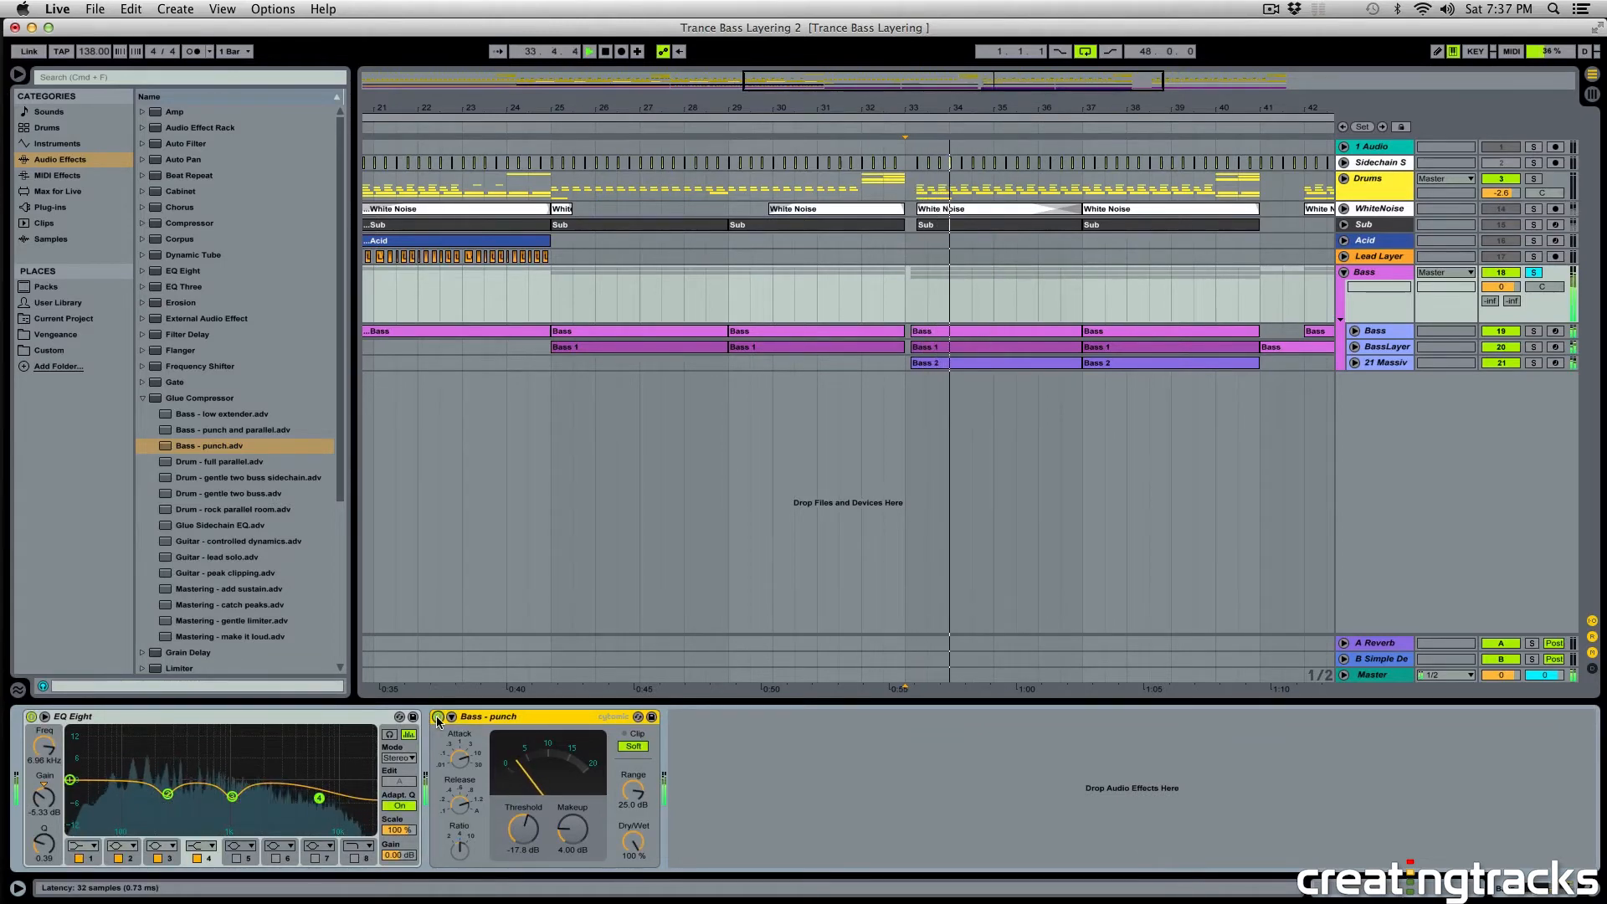
{"action": "left_click", "coordinate": [585, 827]}
{"action": "key", "text": "space"}
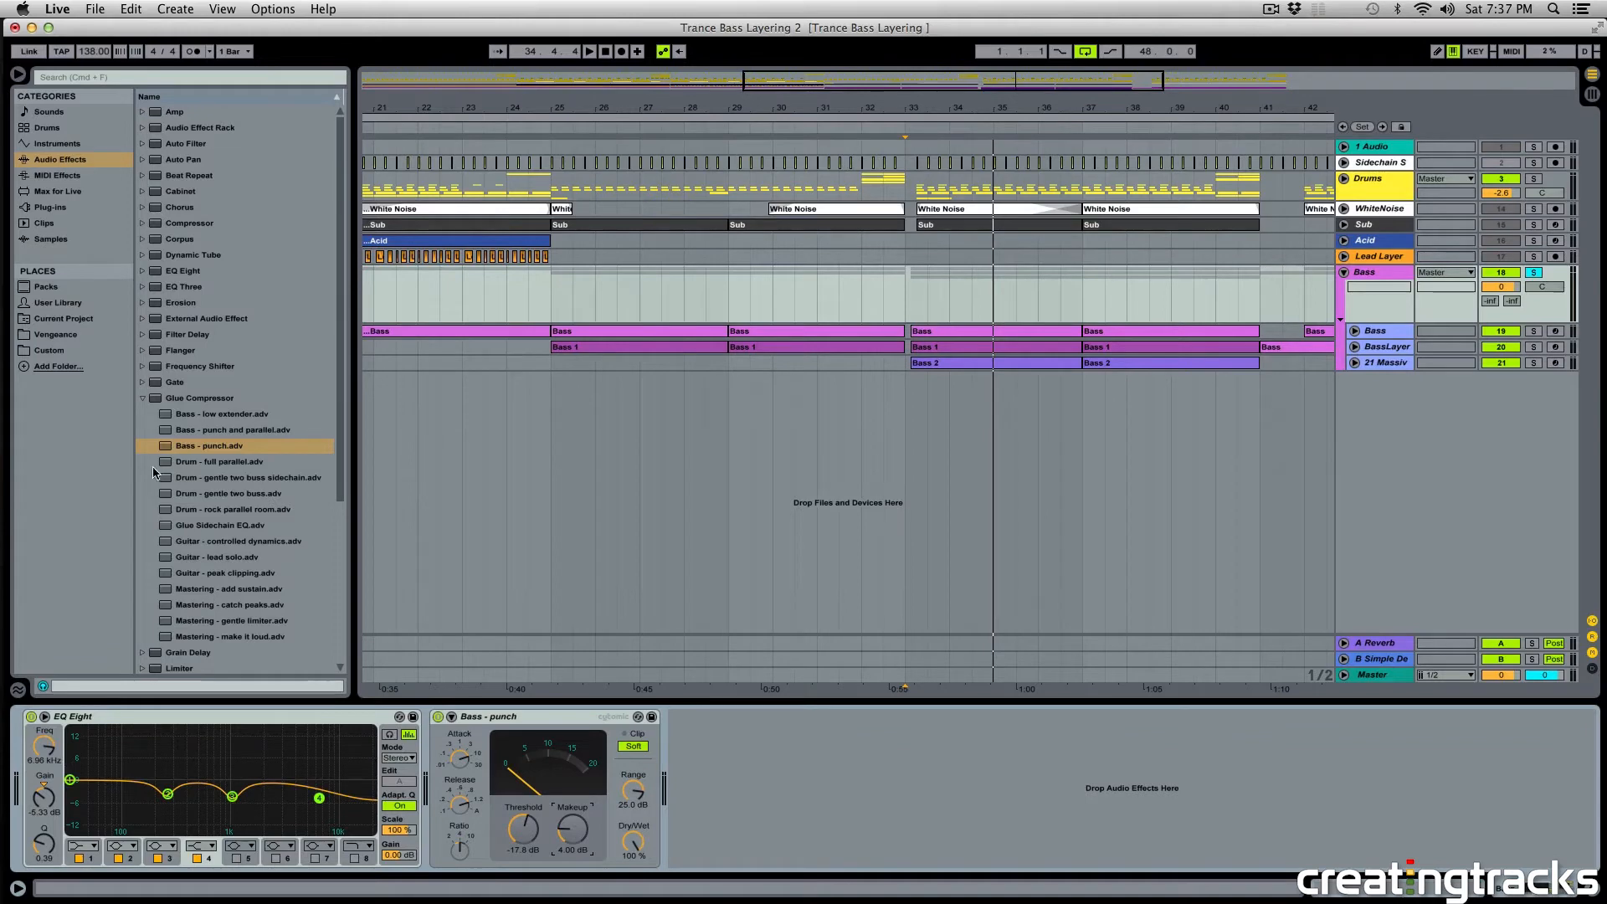
Add a second EQ Eight after the compressor, with band 2 at 696 Hz, -4.05 dB gain and Q 1.46, and a boosted high shelf.
{"action": "left_click", "coordinate": [141, 399]}
{"action": "left_click_drag", "start_coordinate": [178, 273], "coordinate": [755, 757]}
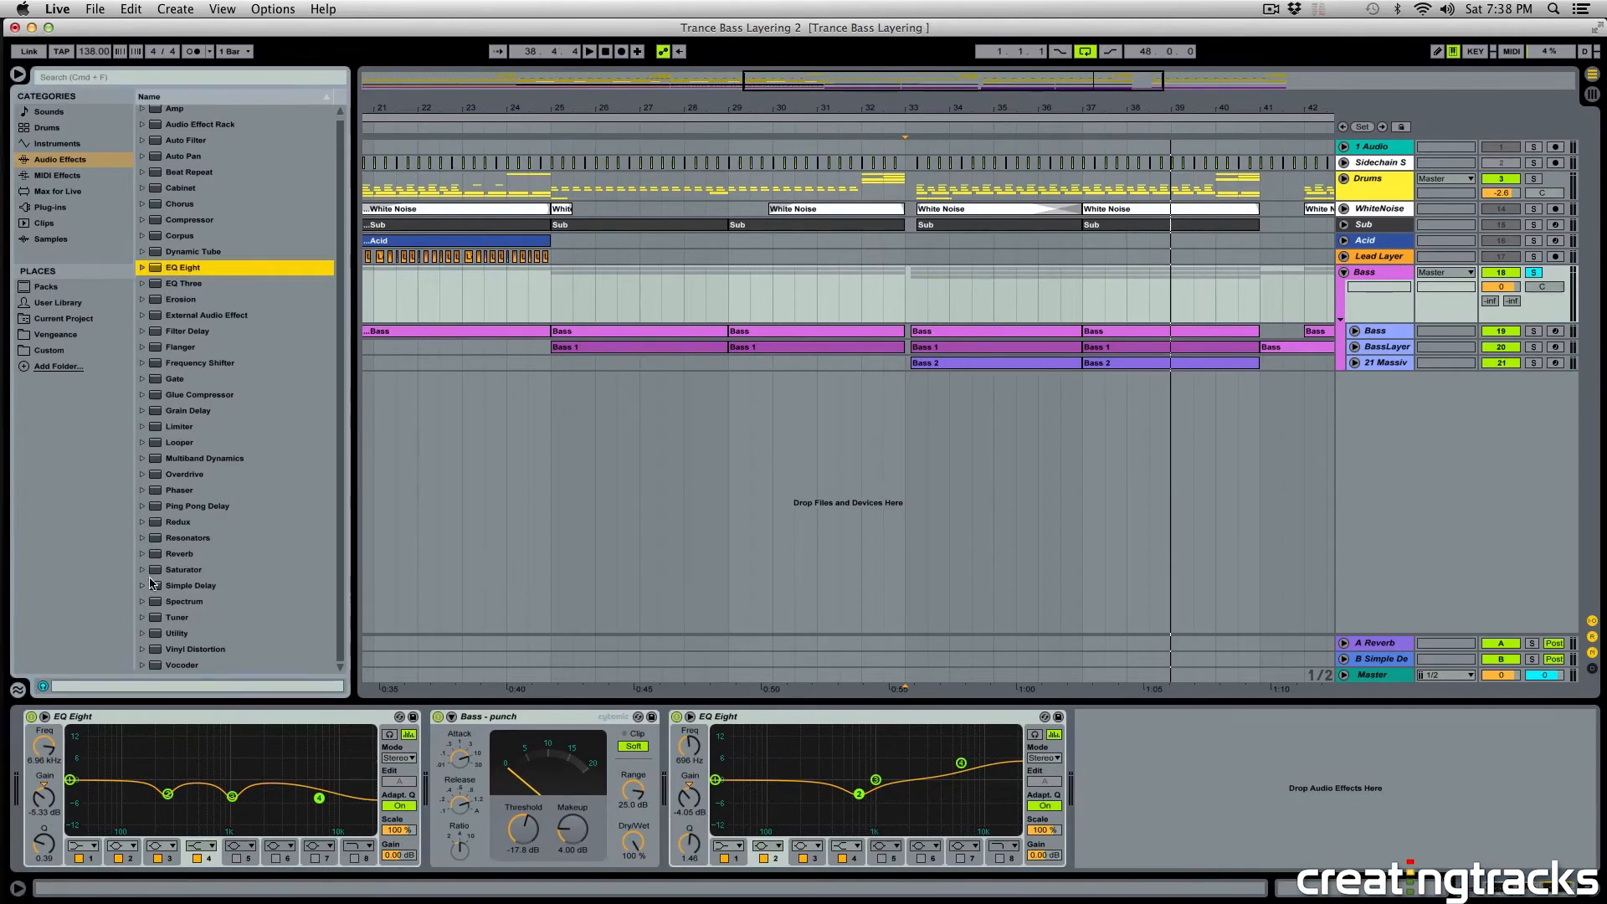
Add the Saturator preset A Bit Warmer after the second EQ, with Drive at 5.00 dB and Dry/Wet at 20%.
{"action": "left_click", "coordinate": [145, 574]}
{"action": "left_click_drag", "start_coordinate": [185, 590], "coordinate": [1193, 779]}
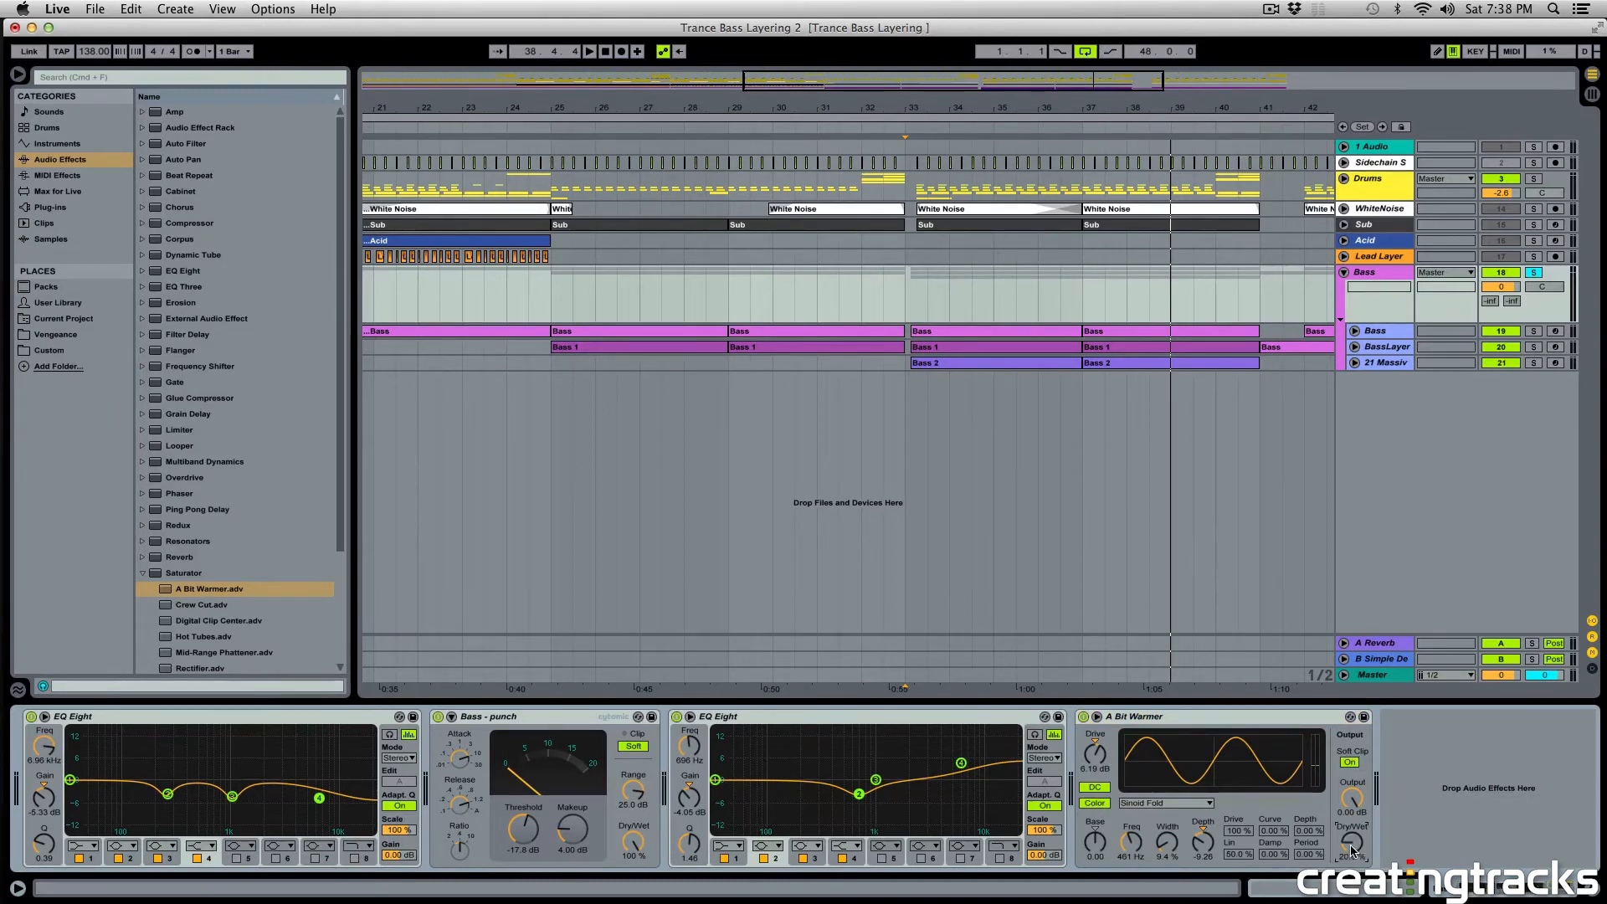
{"action": "key", "text": "space"}
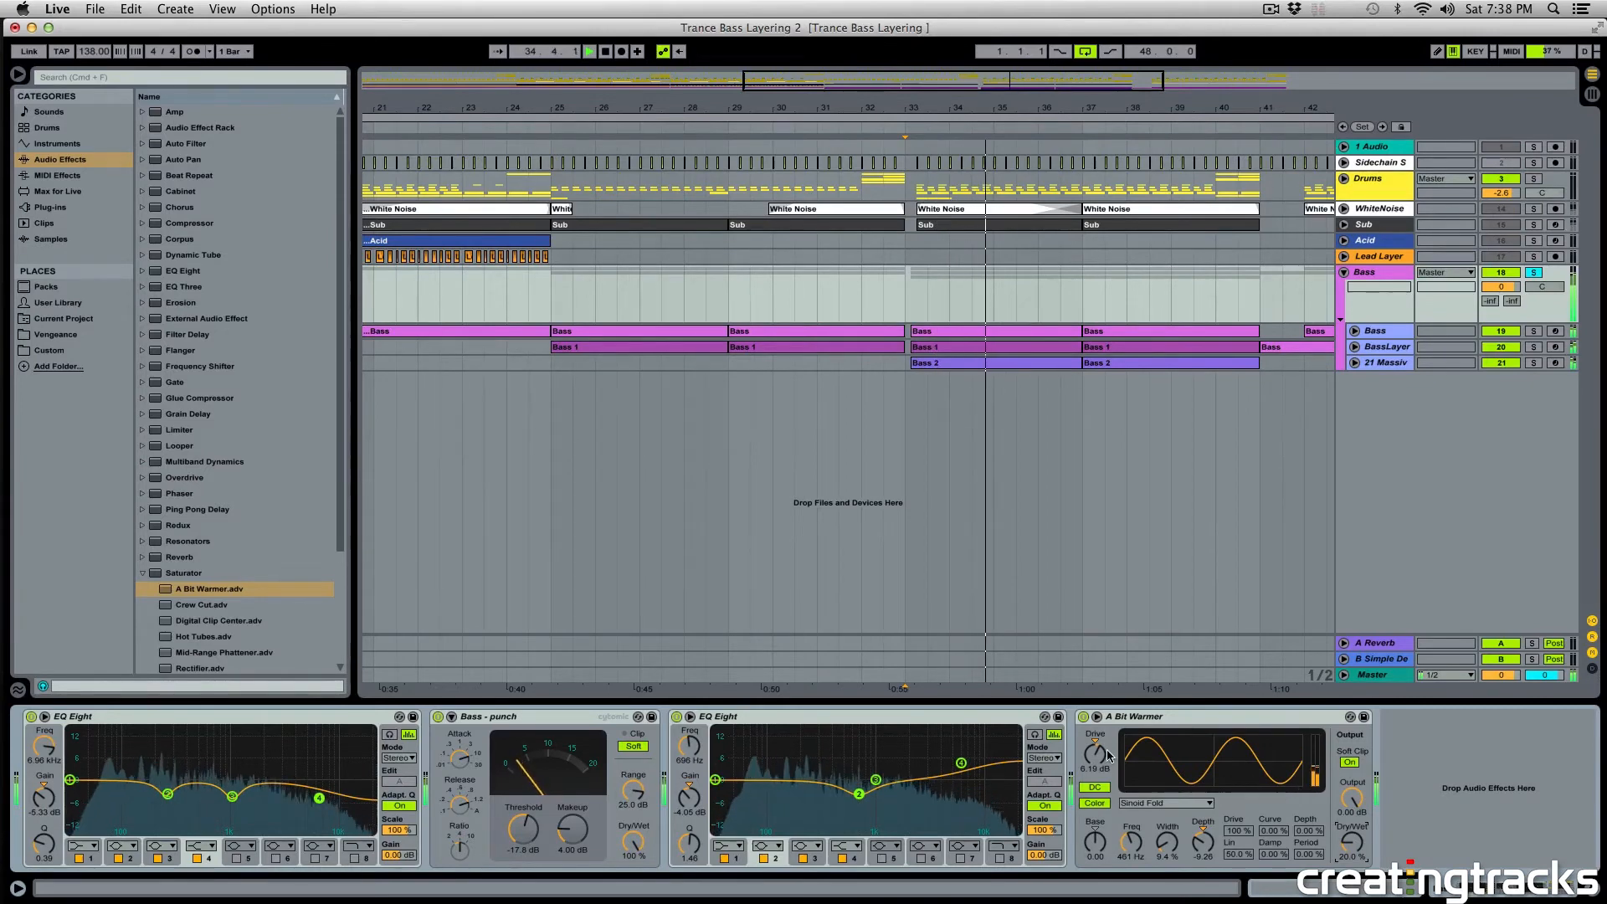
{"action": "key", "text": "space"}
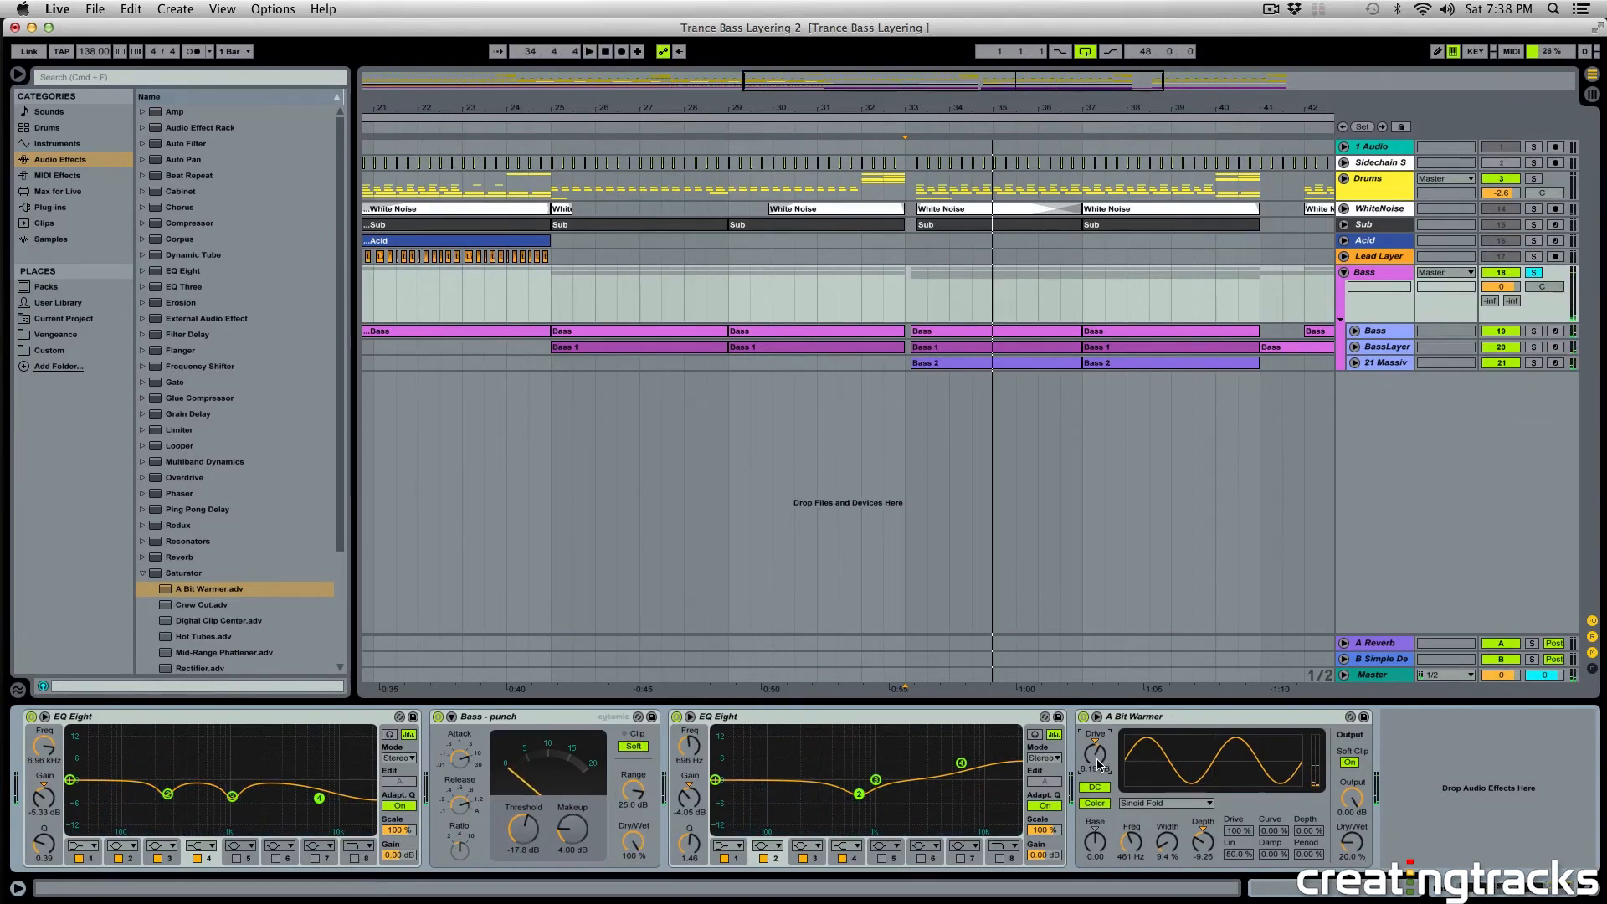
Lower the three layer volumes together to -5.2 dB for Bass, -6.5 dB for BassLayer and -4.0 dB for 21 Massiv, and reselect the Bass group.
{"action": "left_click", "coordinate": [1377, 331]}
{"action": "left_click", "coordinate": [1380, 362], "text": "shift"}
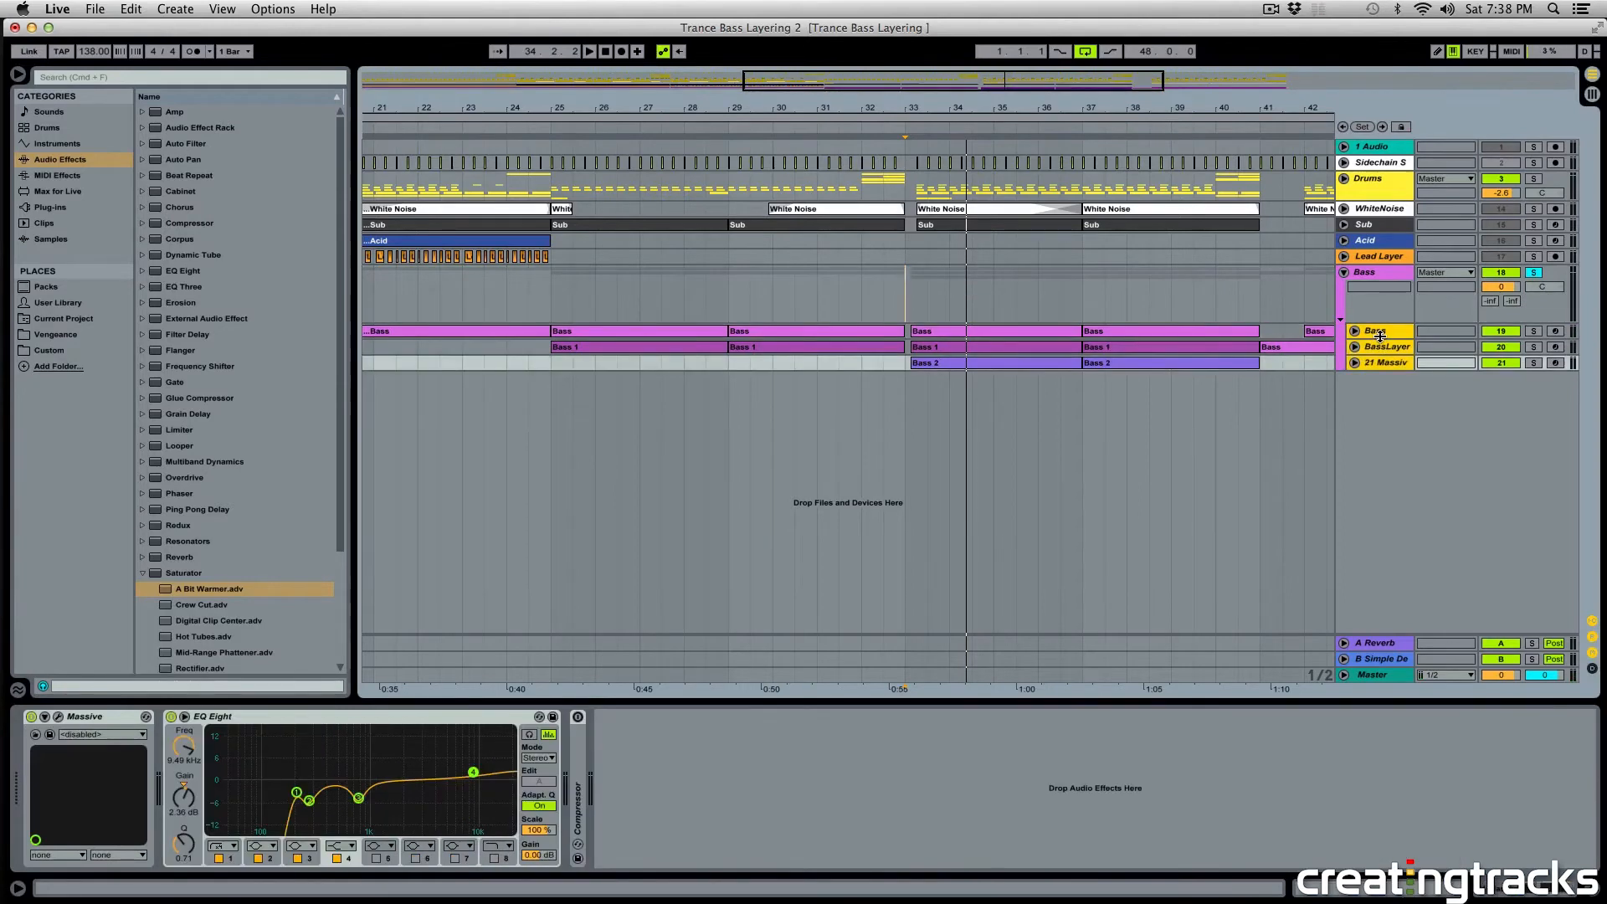
{"action": "left_click_drag", "start_coordinate": [1380, 338], "coordinate": [1381, 342]}
{"action": "left_click", "coordinate": [1501, 345]}
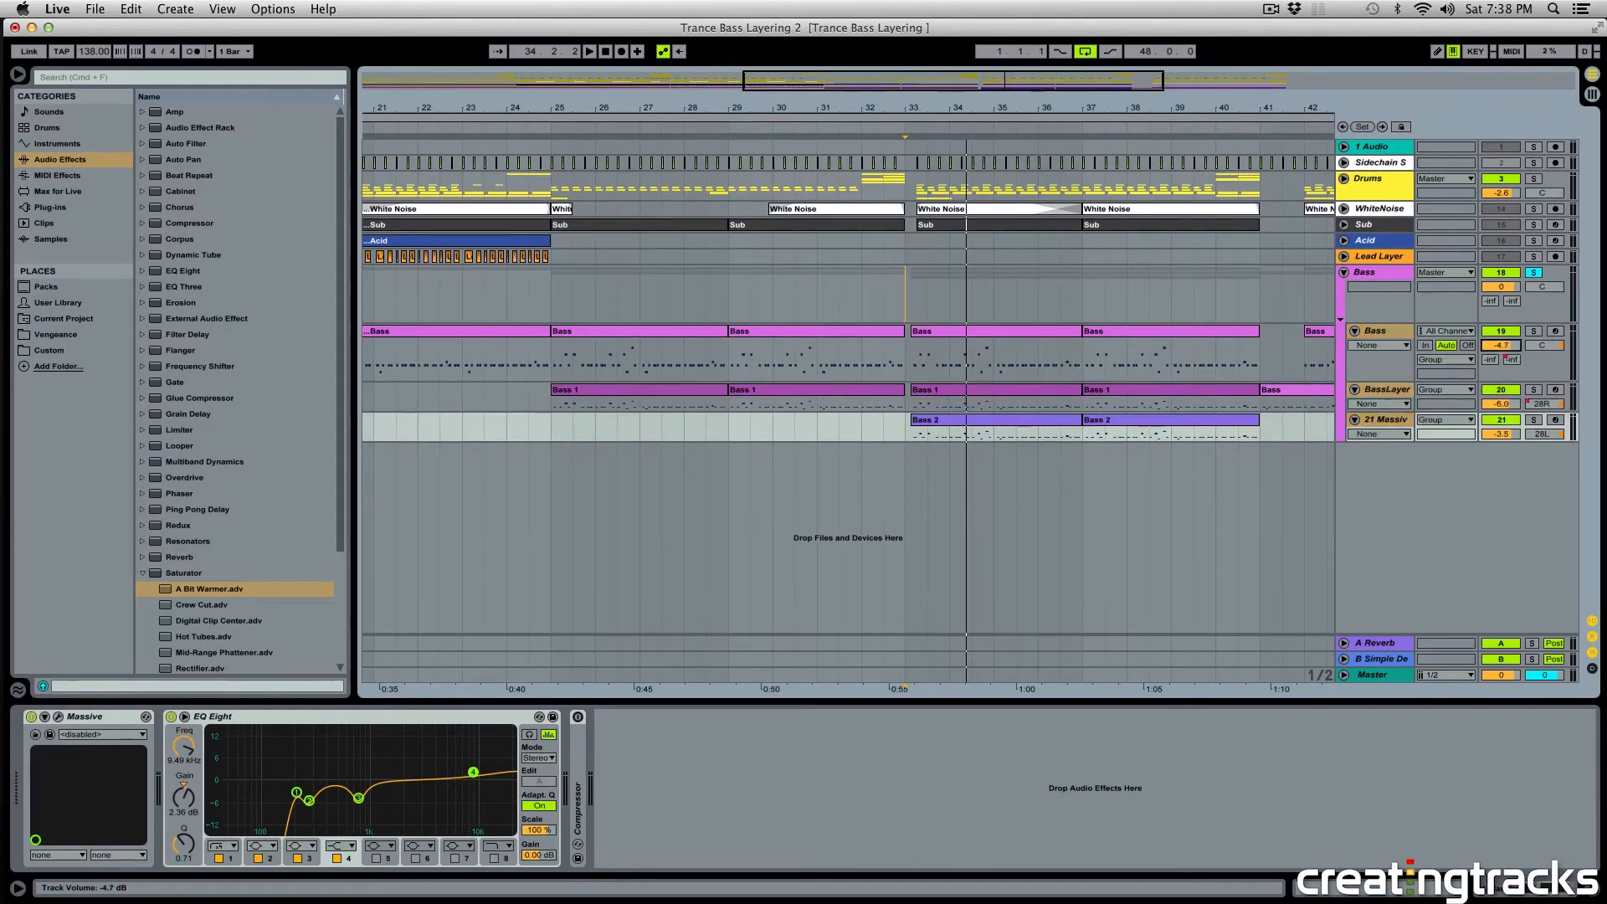
{"action": "key", "text": "space"}
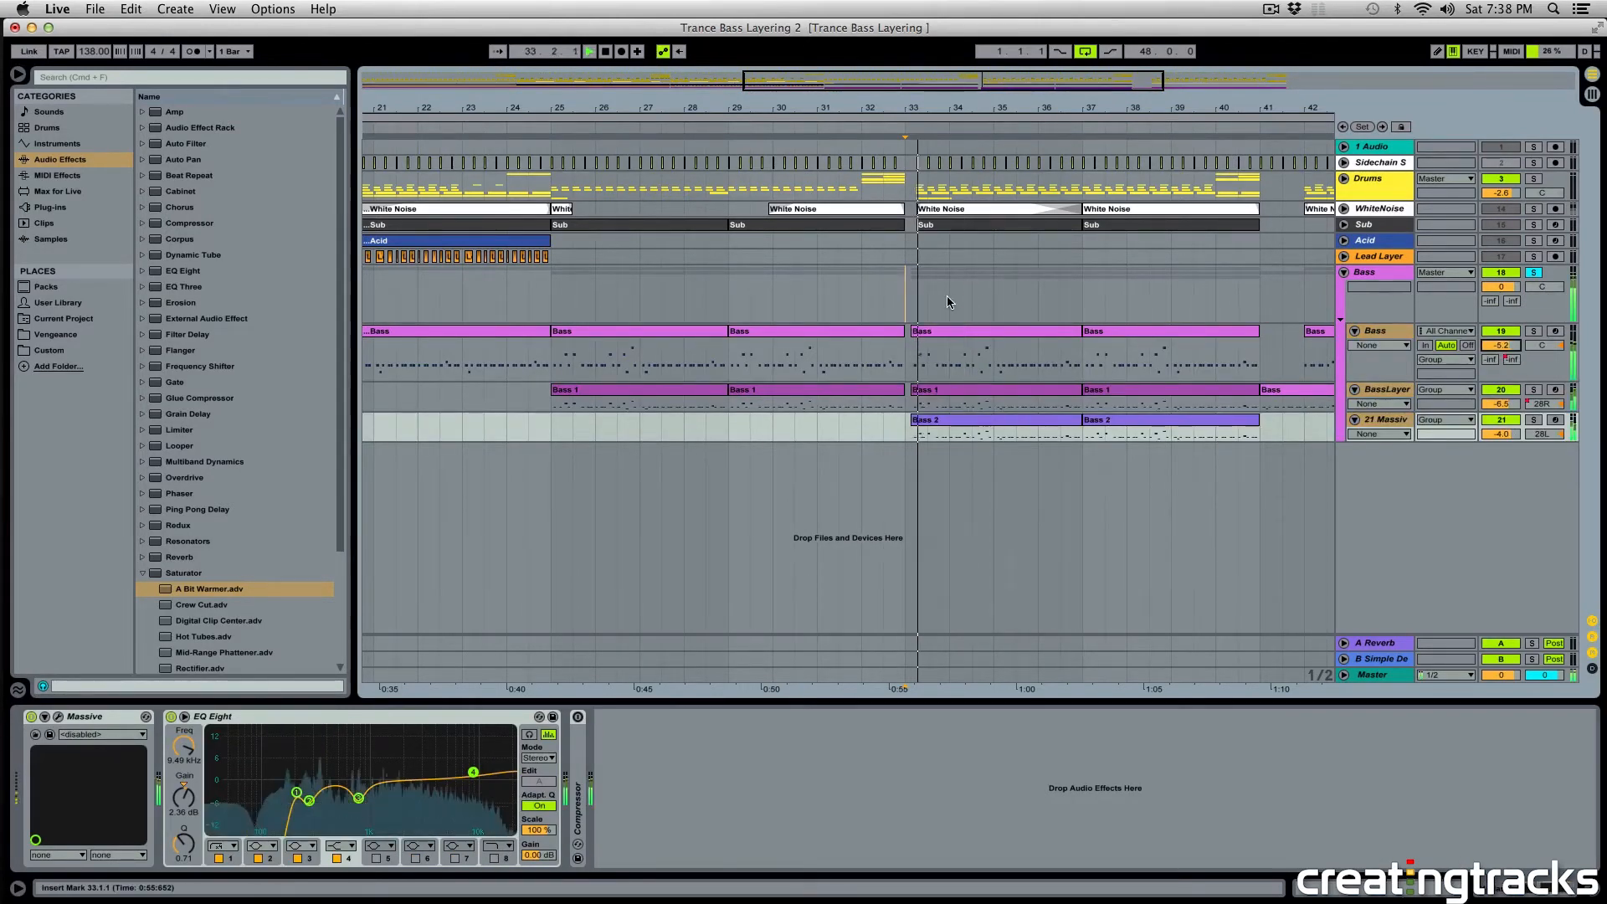
{"action": "left_click", "coordinate": [947, 295]}
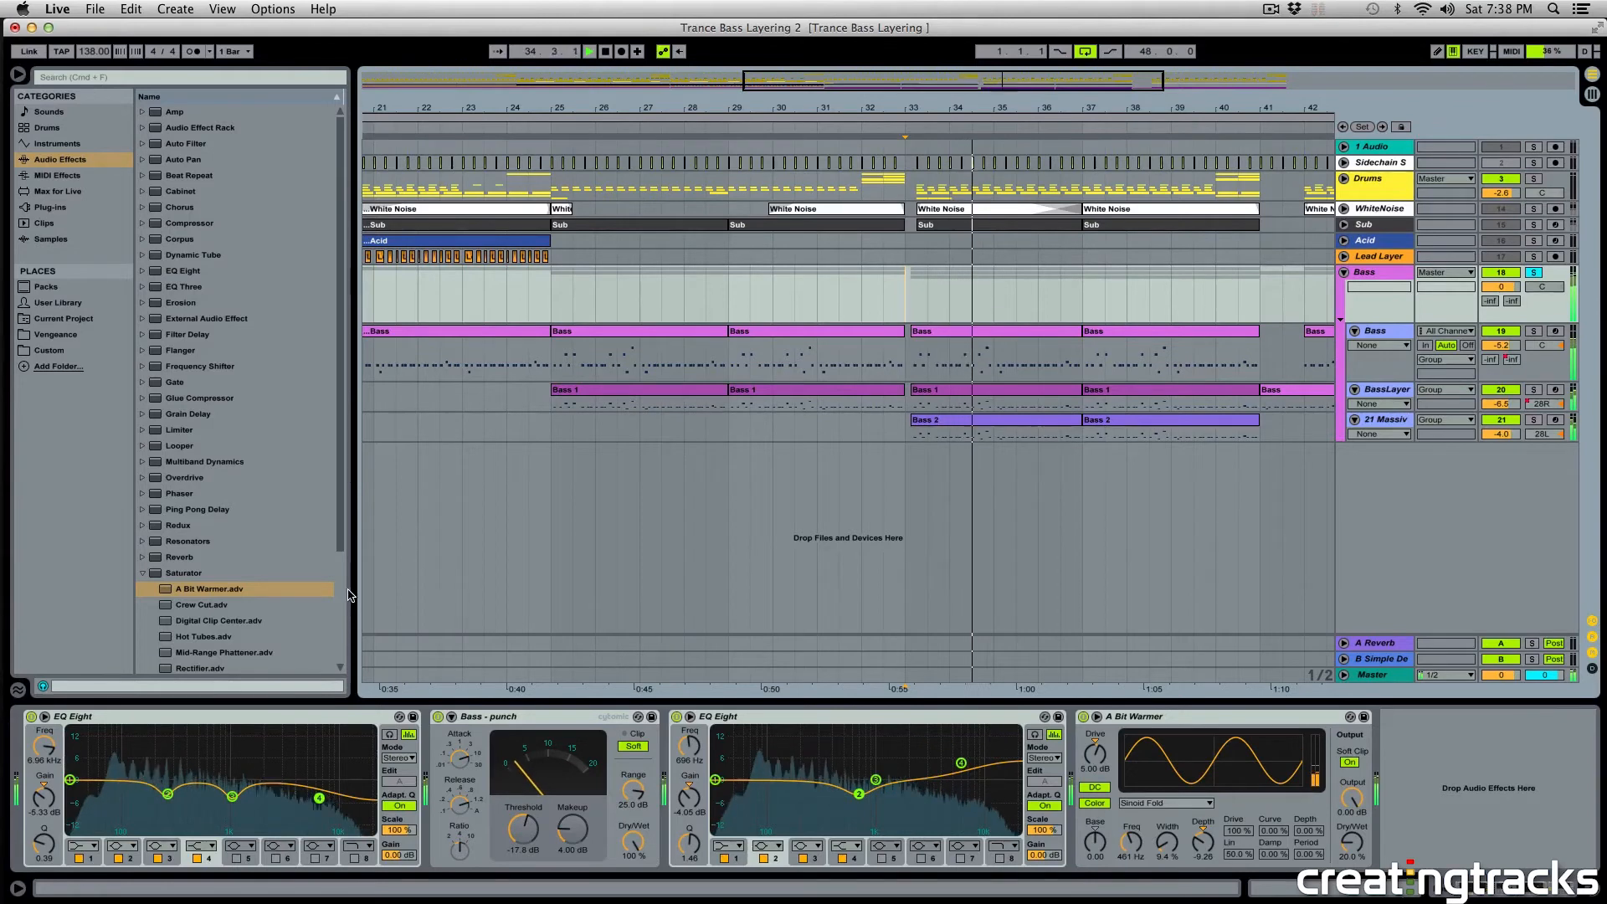
Add a Chorus after the Saturator and audition the Bass group with it toggled off and on.
{"action": "left_click", "coordinate": [151, 575]}
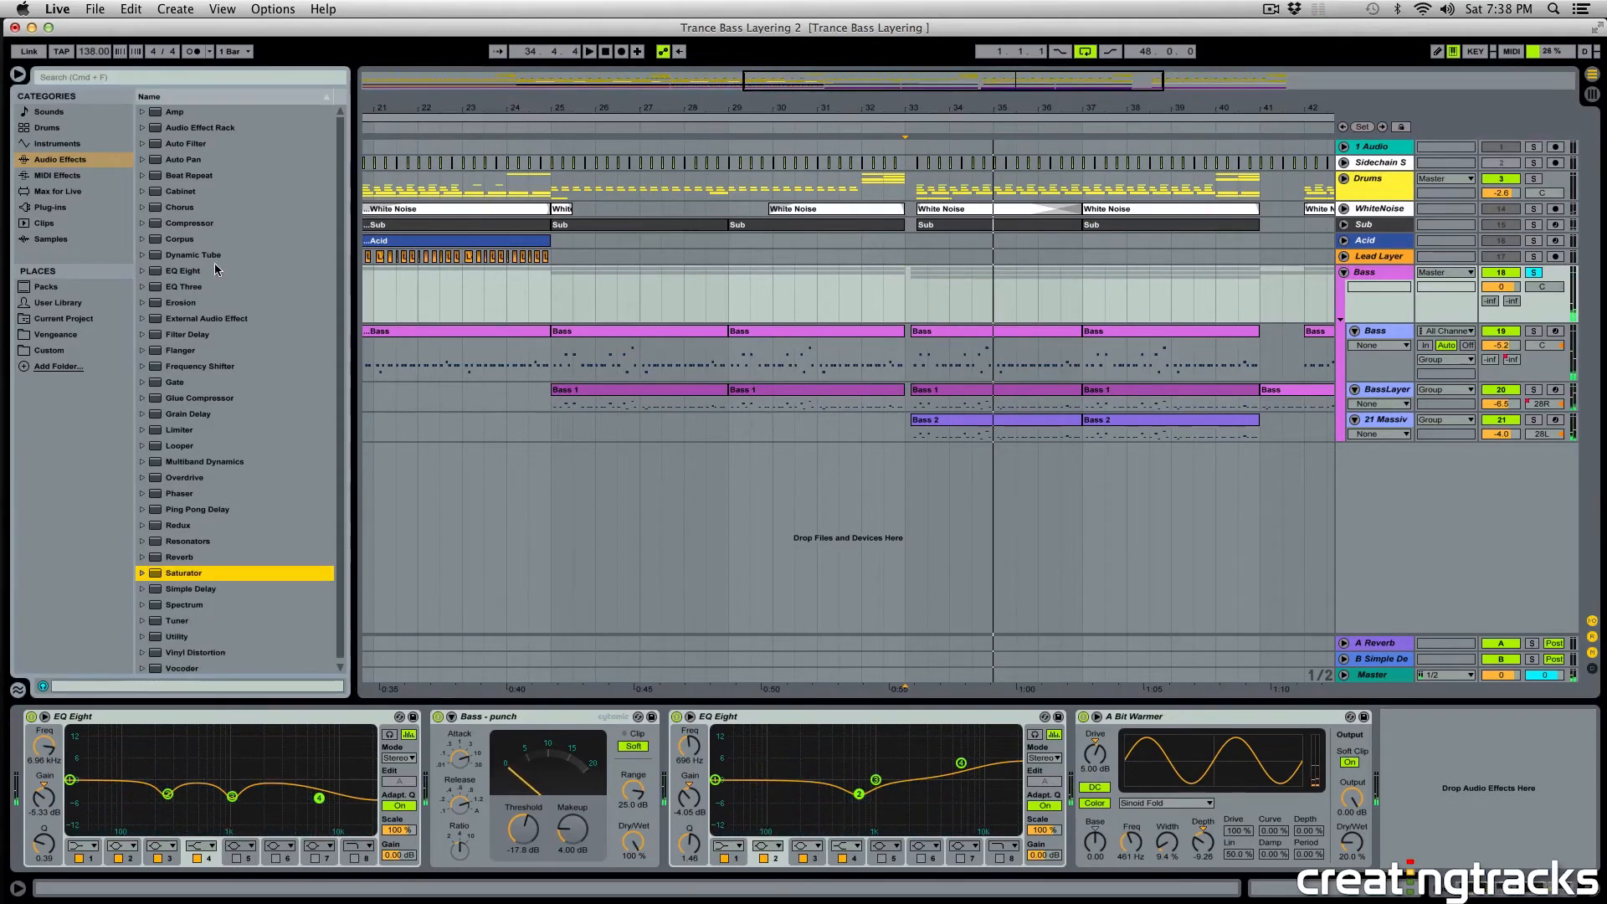
{"action": "left_click", "coordinate": [183, 210]}
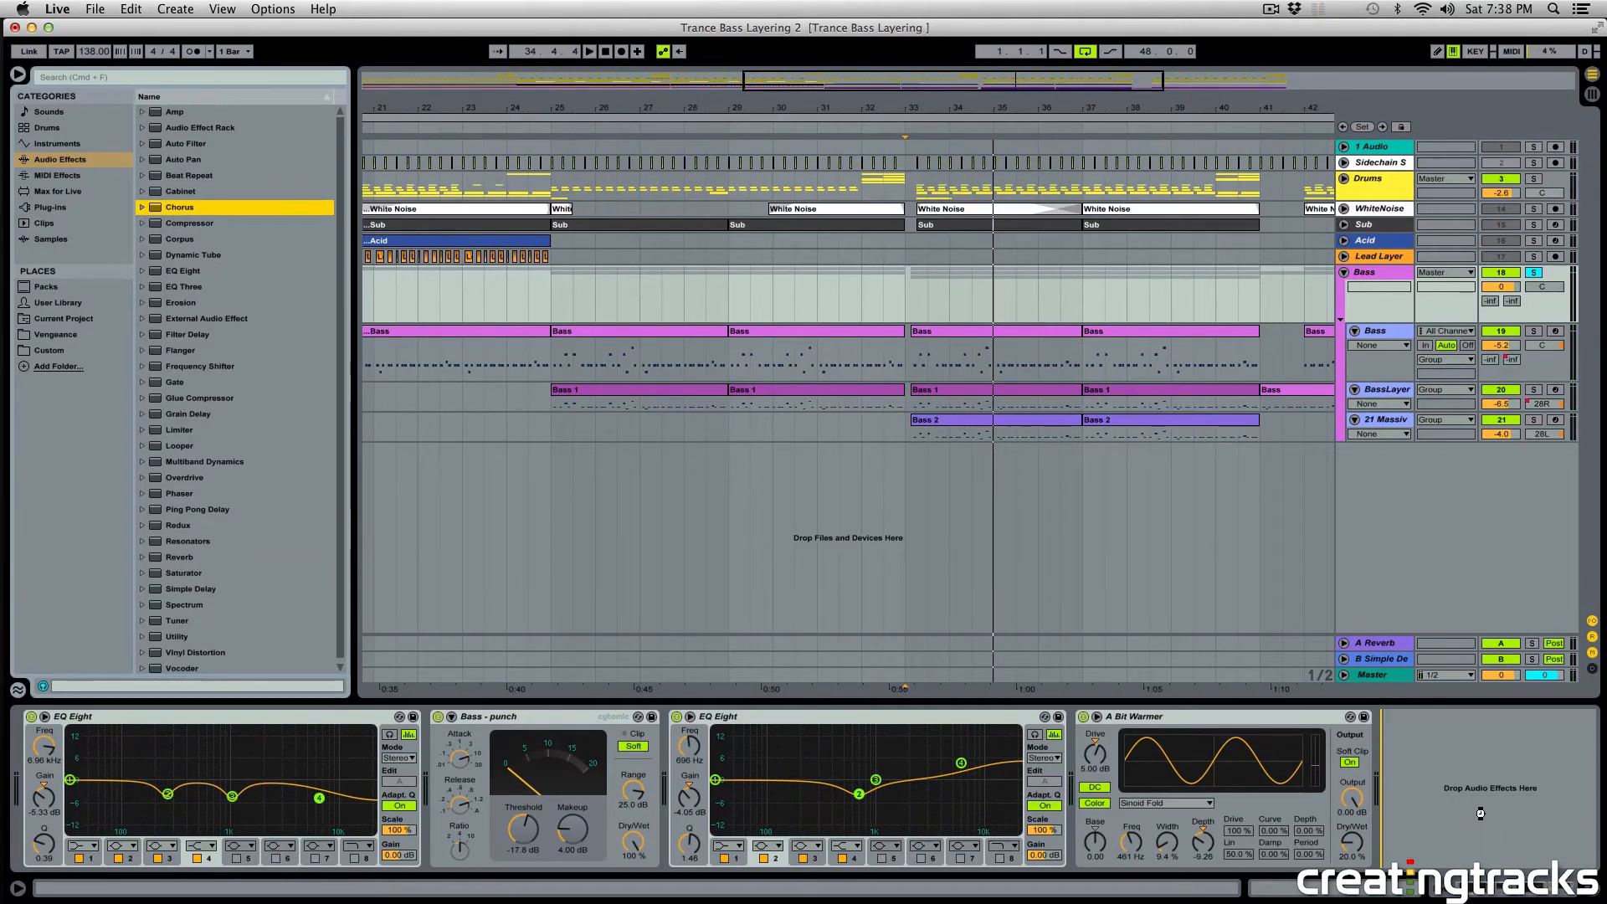
{"action": "left_click_drag", "start_coordinate": [1480, 813], "coordinate": [1479, 813]}
{"action": "key", "text": "space"}
{"action": "left_click", "coordinate": [1360, 718]}
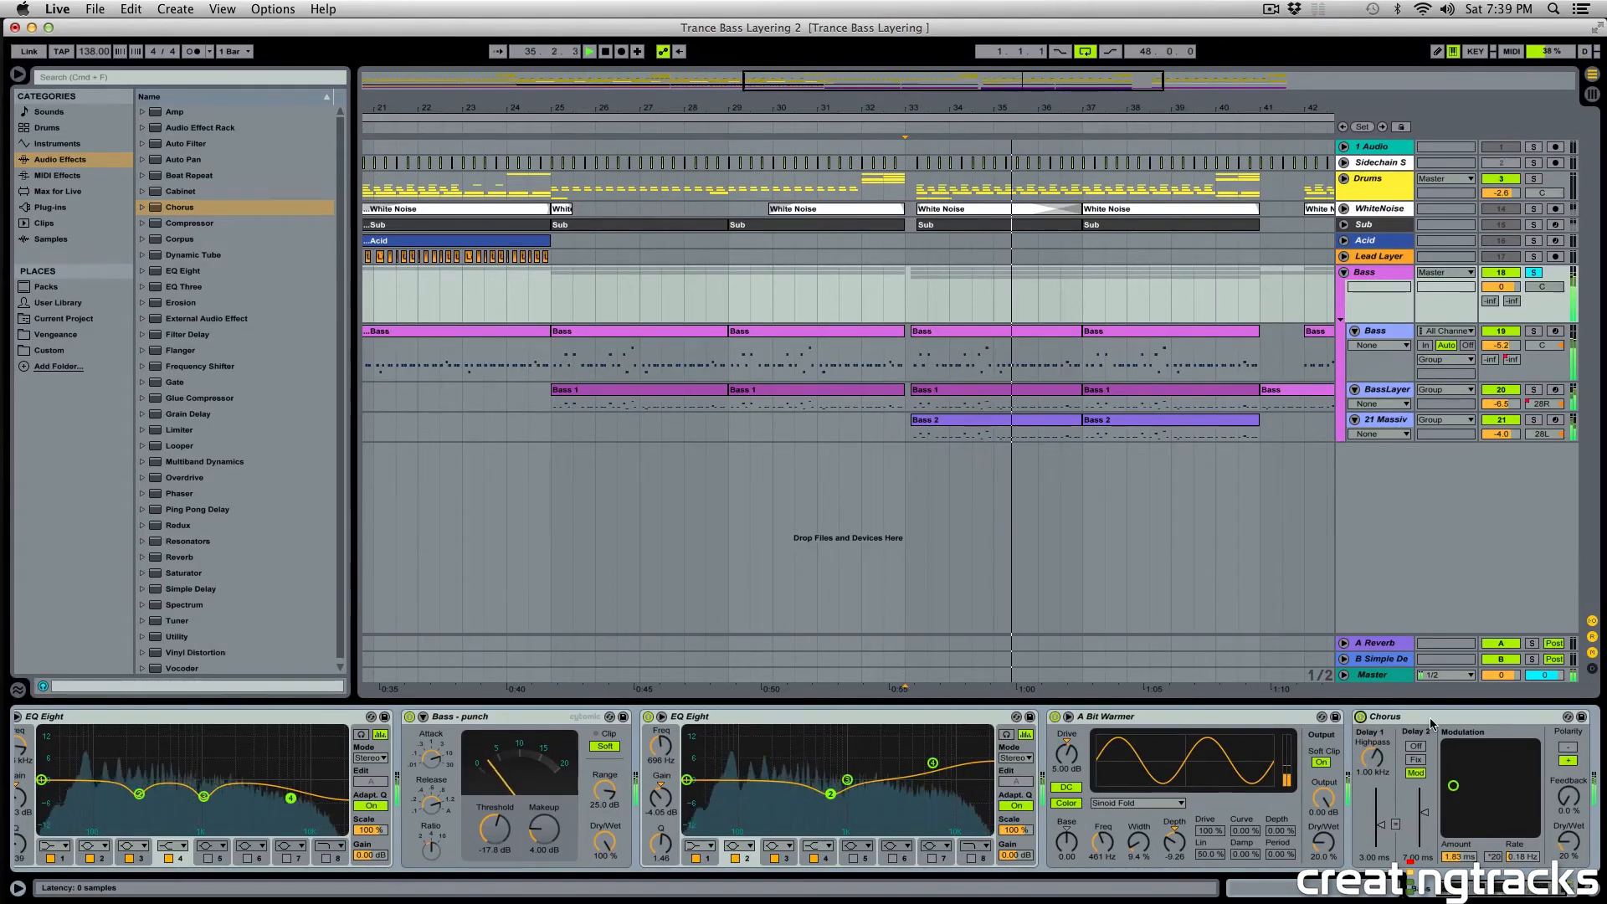
Set the Chorus Dry/Wet to 25% and replay the Bass group from bar 33.
{"action": "scroll", "coordinate": [1432, 724], "scroll_direction": "right", "scroll_amount": 3}
{"action": "key", "text": "space"}
{"action": "left_click", "coordinate": [1484, 843]}
{"action": "left_click_drag", "start_coordinate": [1484, 843], "coordinate": [1478, 800]}
{"action": "key", "text": "space"}
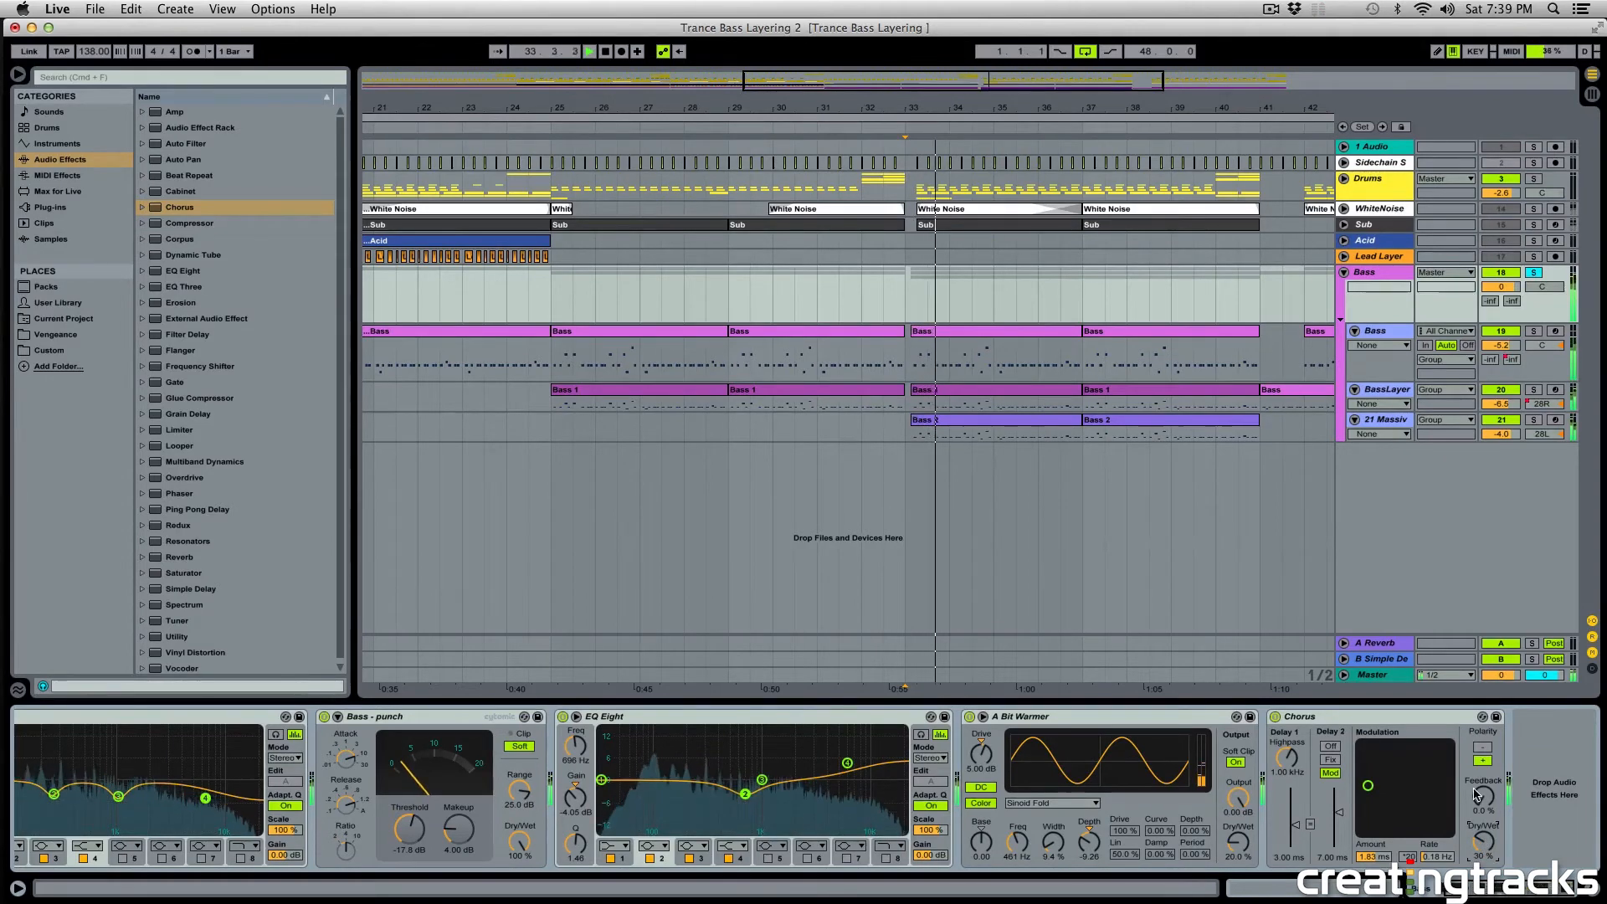
{"action": "key", "text": "space"}
{"action": "type", "text": "25"}
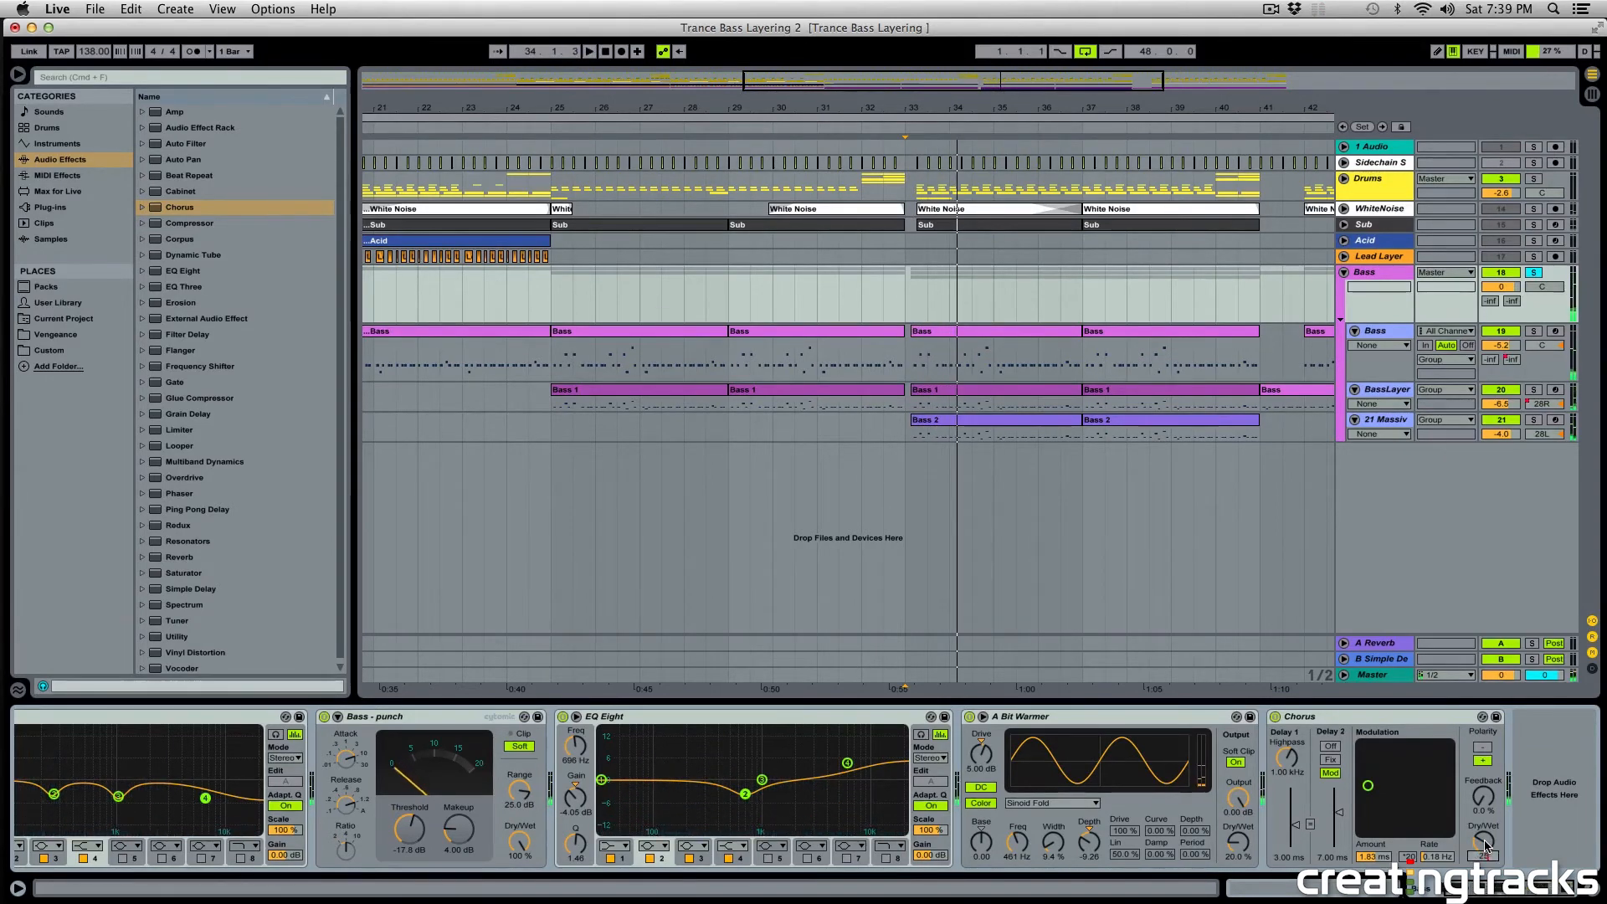
{"action": "key", "text": "Return"}
{"action": "key", "text": "space"}
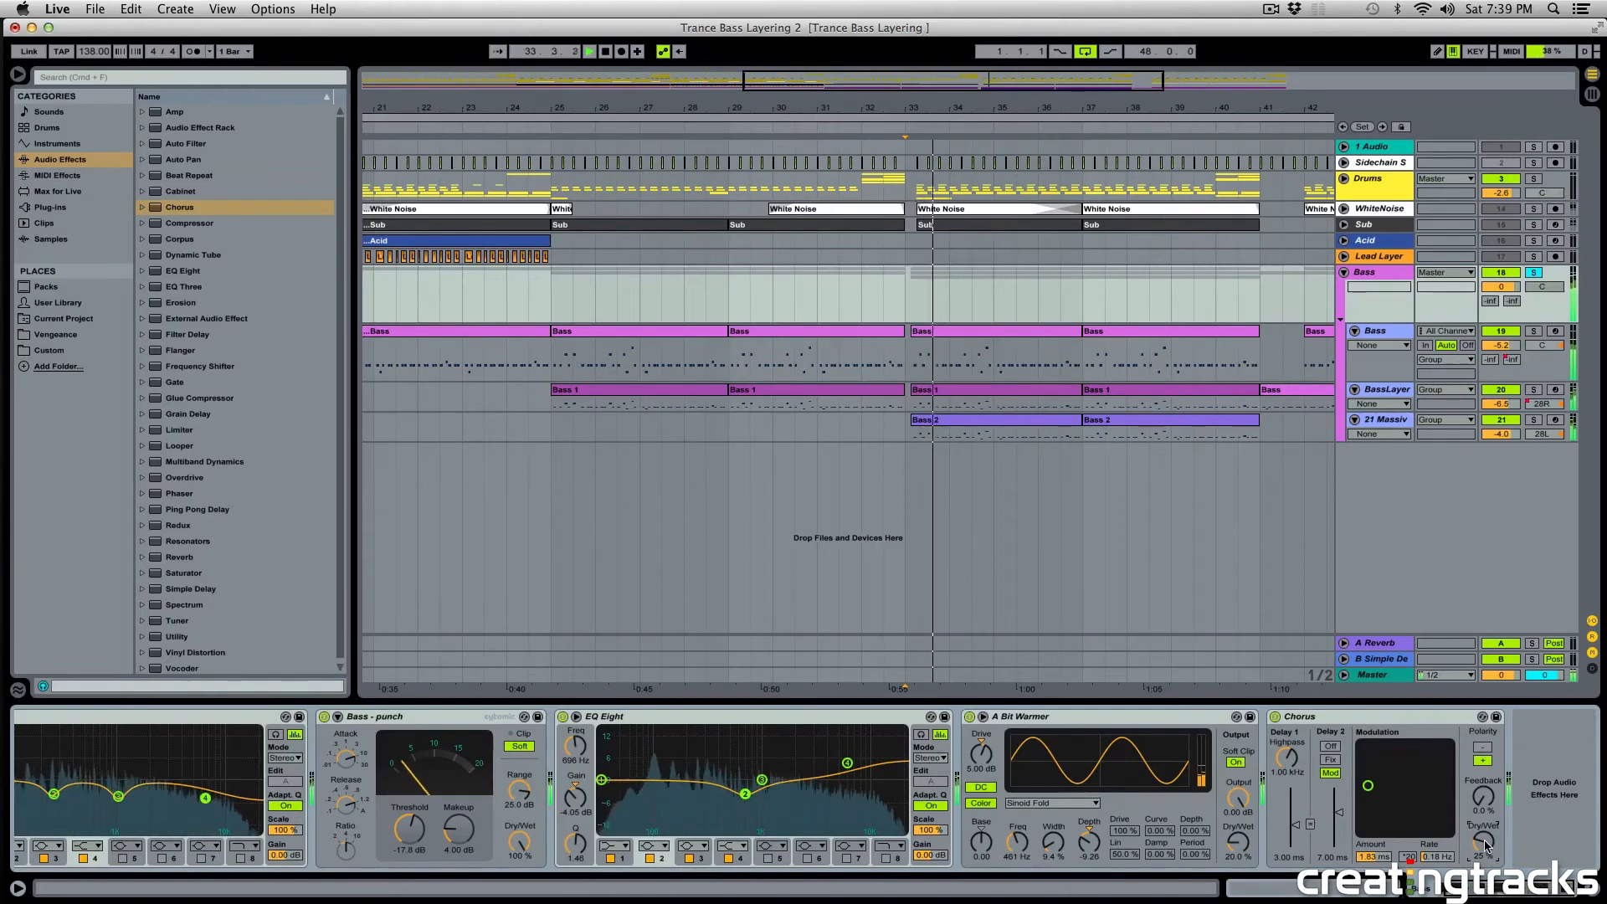
{"action": "key", "text": "space"}
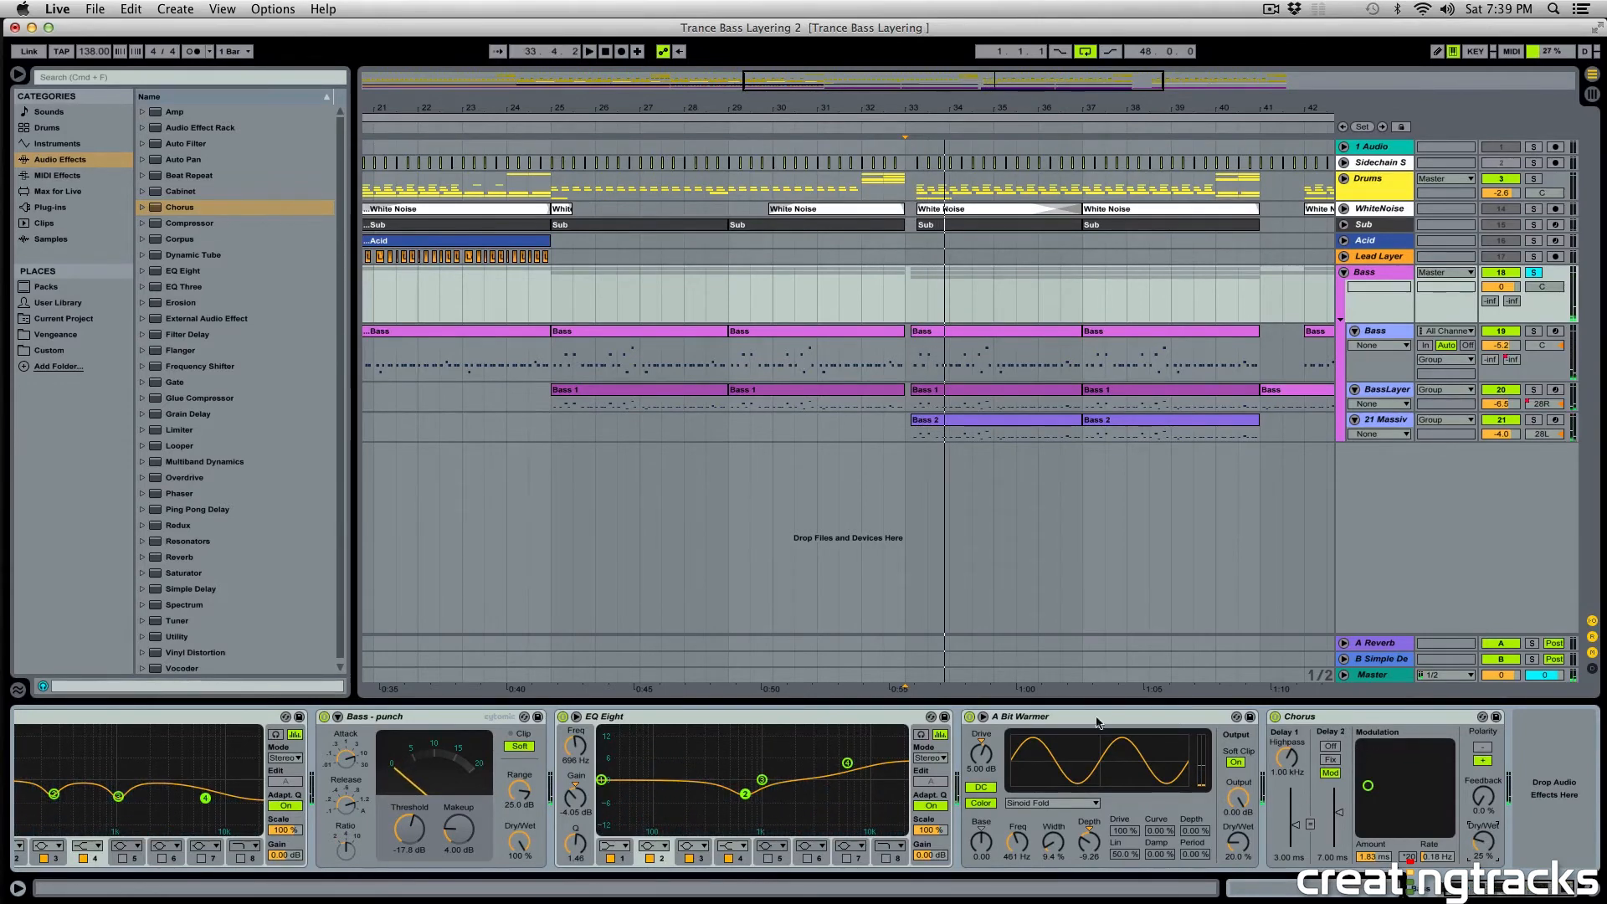
Collapse the Chorus, Saturator and second EQ Eight devices in the Bass group's effect chain.
{"action": "double_click", "coordinate": [701, 717]}
{"action": "double_click", "coordinate": [701, 716]}
{"action": "double_click", "coordinate": [708, 713]}
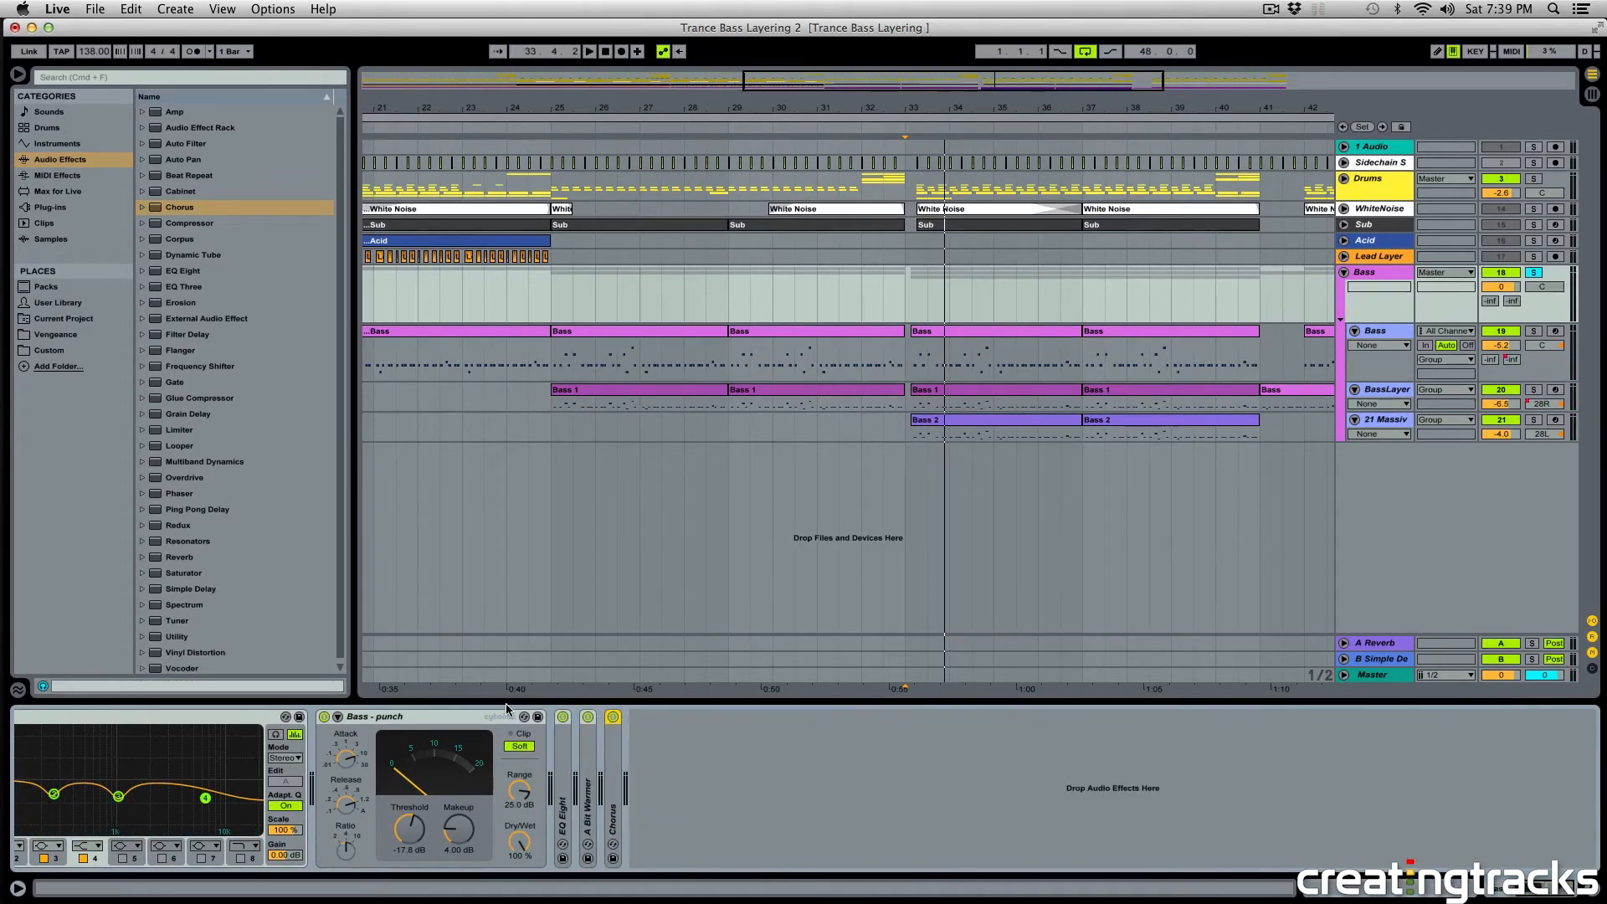
{"action": "double_click", "coordinate": [470, 713]}
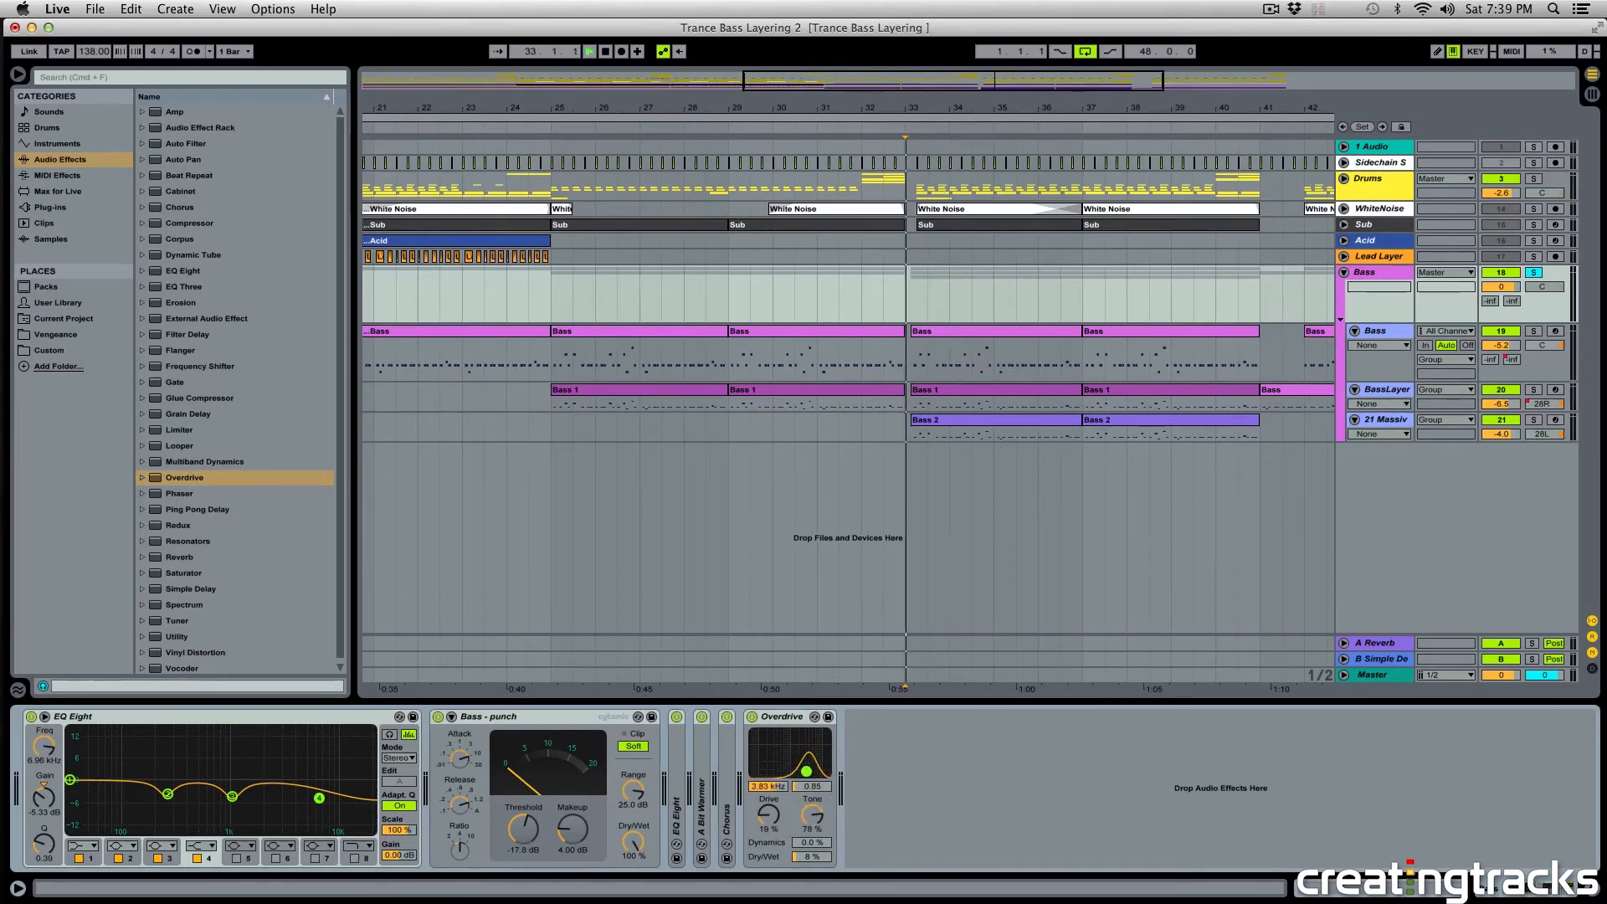
Add Overdrive after the Chorus with 19% Drive, set its frequency to 4.10 kHz, and adjust its Dry/Wet while comparing it on and off.
{"action": "key", "text": "space"}
{"action": "left_click_drag", "start_coordinate": [806, 771], "coordinate": [807, 767]}
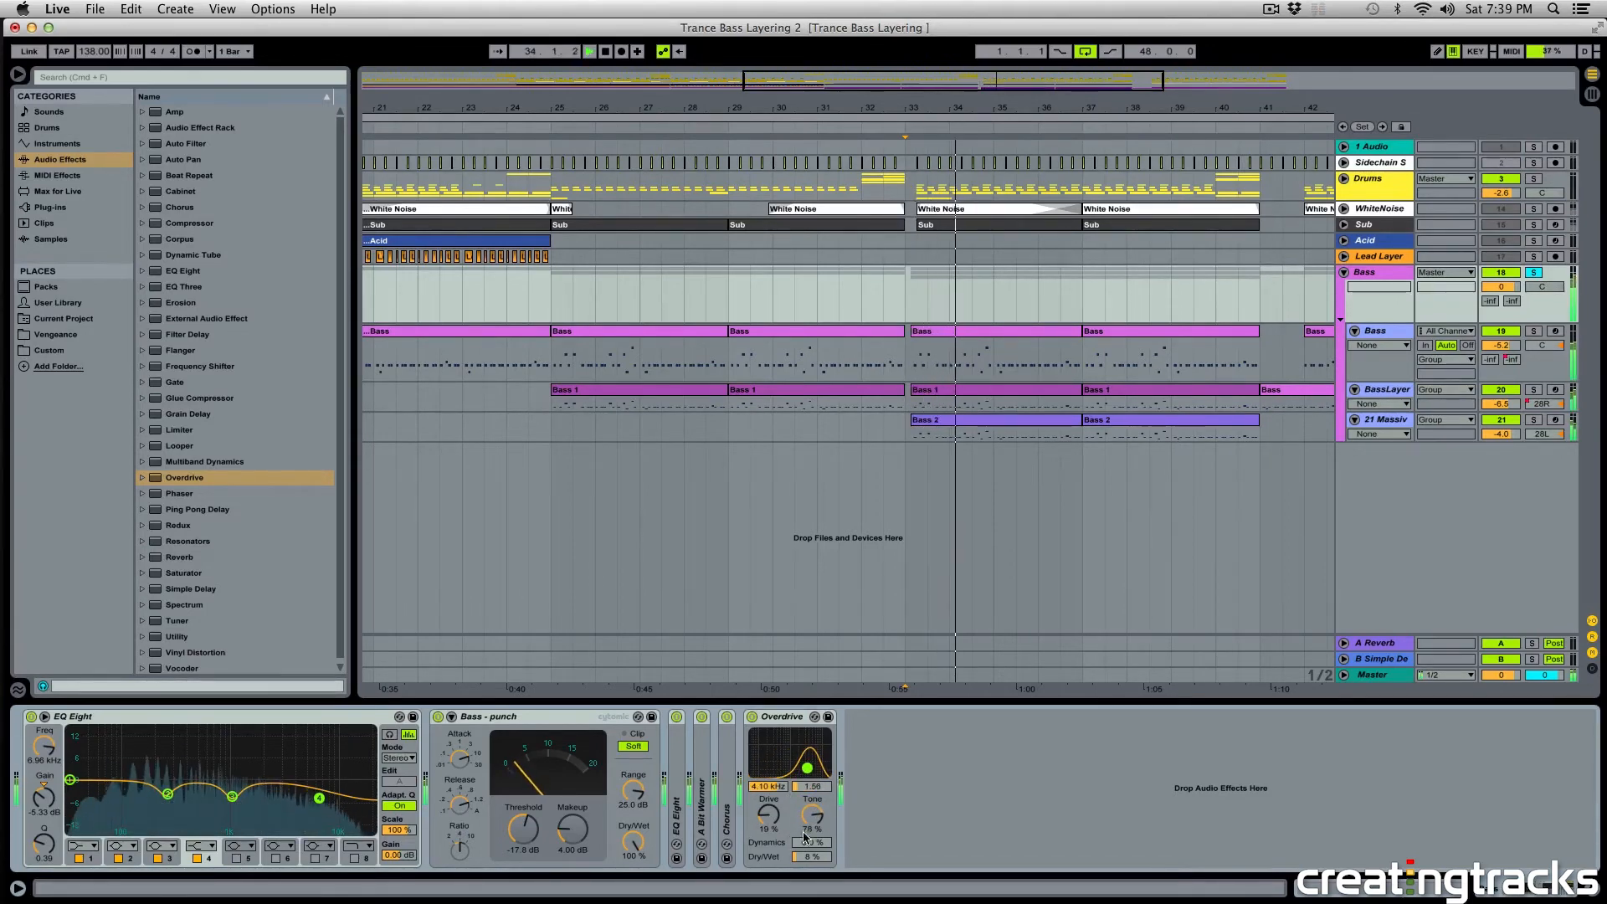
{"action": "left_click", "coordinate": [751, 717]}
{"action": "mouse_move", "coordinate": [805, 856]}
{"action": "left_mouse_down"}
{"action": "mouse_move", "coordinate": [768, 811]}
{"action": "mouse_move", "coordinate": [812, 816]}
{"action": "mouse_move", "coordinate": [807, 843]}
{"action": "left_mouse_up"}
{"action": "left_click", "coordinate": [751, 717]}
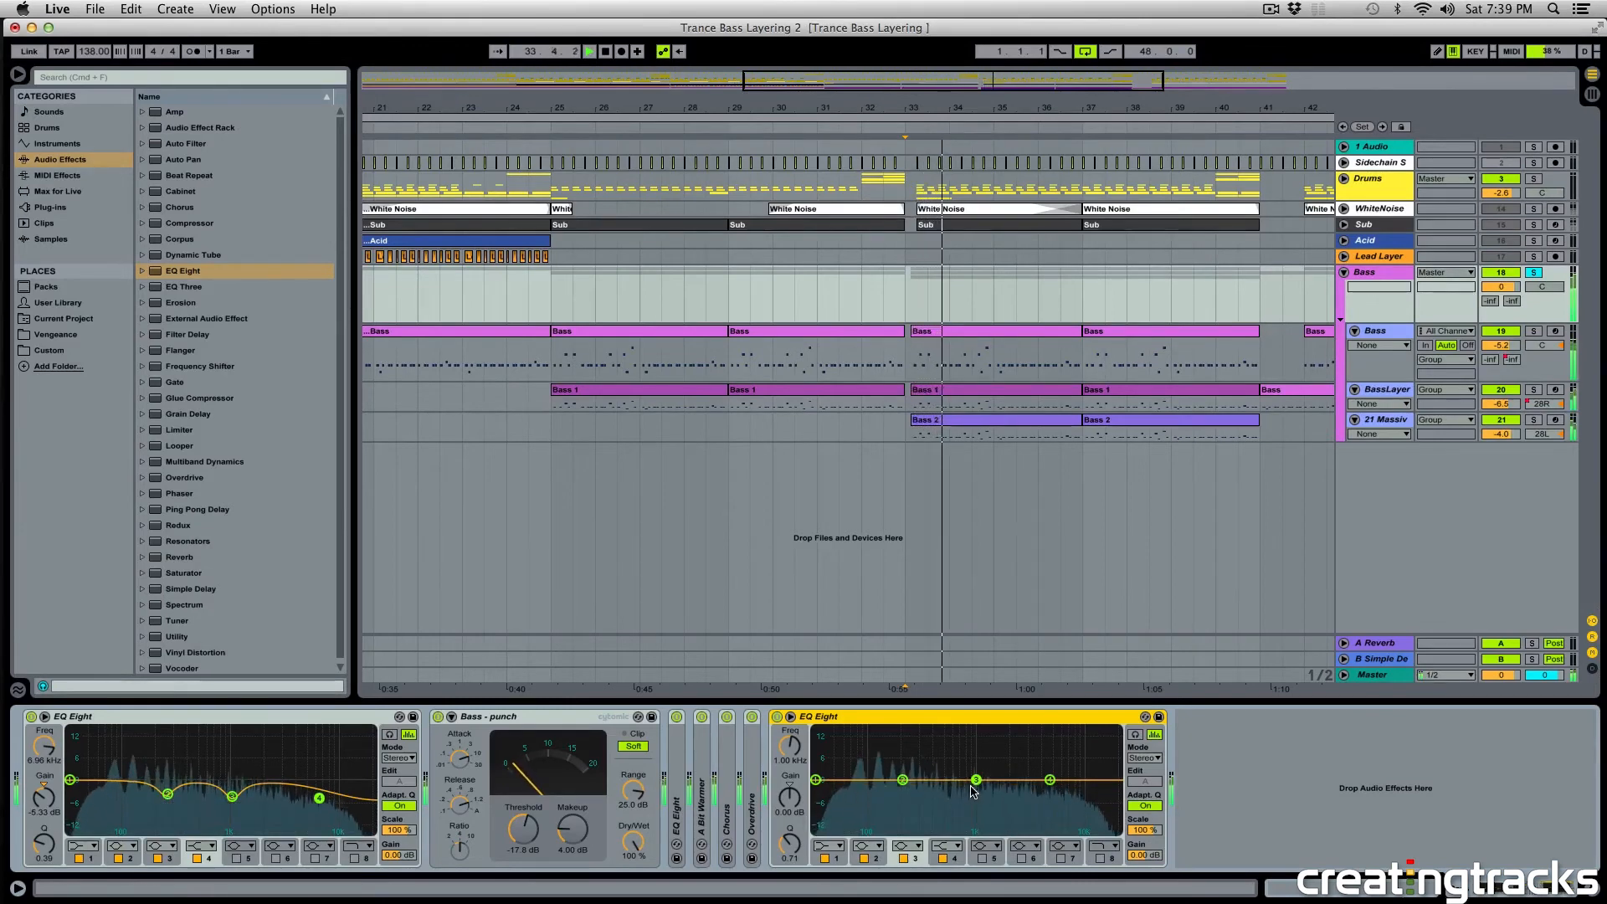
Add a third EQ Eight after Overdrive, cut band 2 and set band 4 to 8.66 kHz, 1.61 dB gain and Q 0.71.
{"action": "left_click_drag", "start_coordinate": [902, 780], "coordinate": [922, 761]}
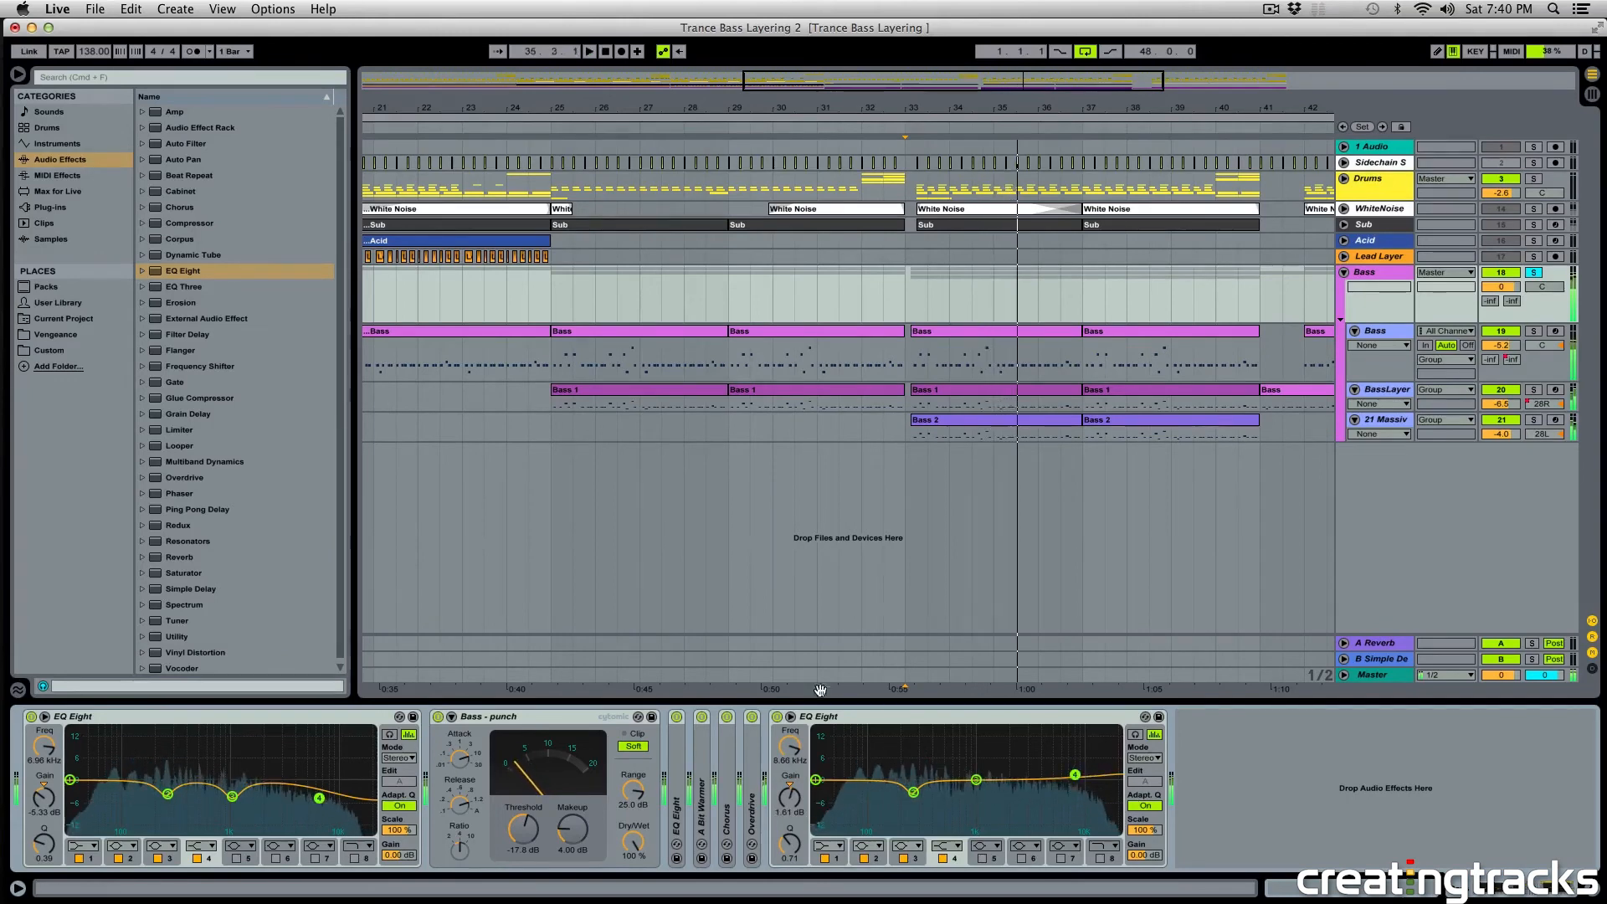
{"action": "left_click", "coordinate": [862, 718]}
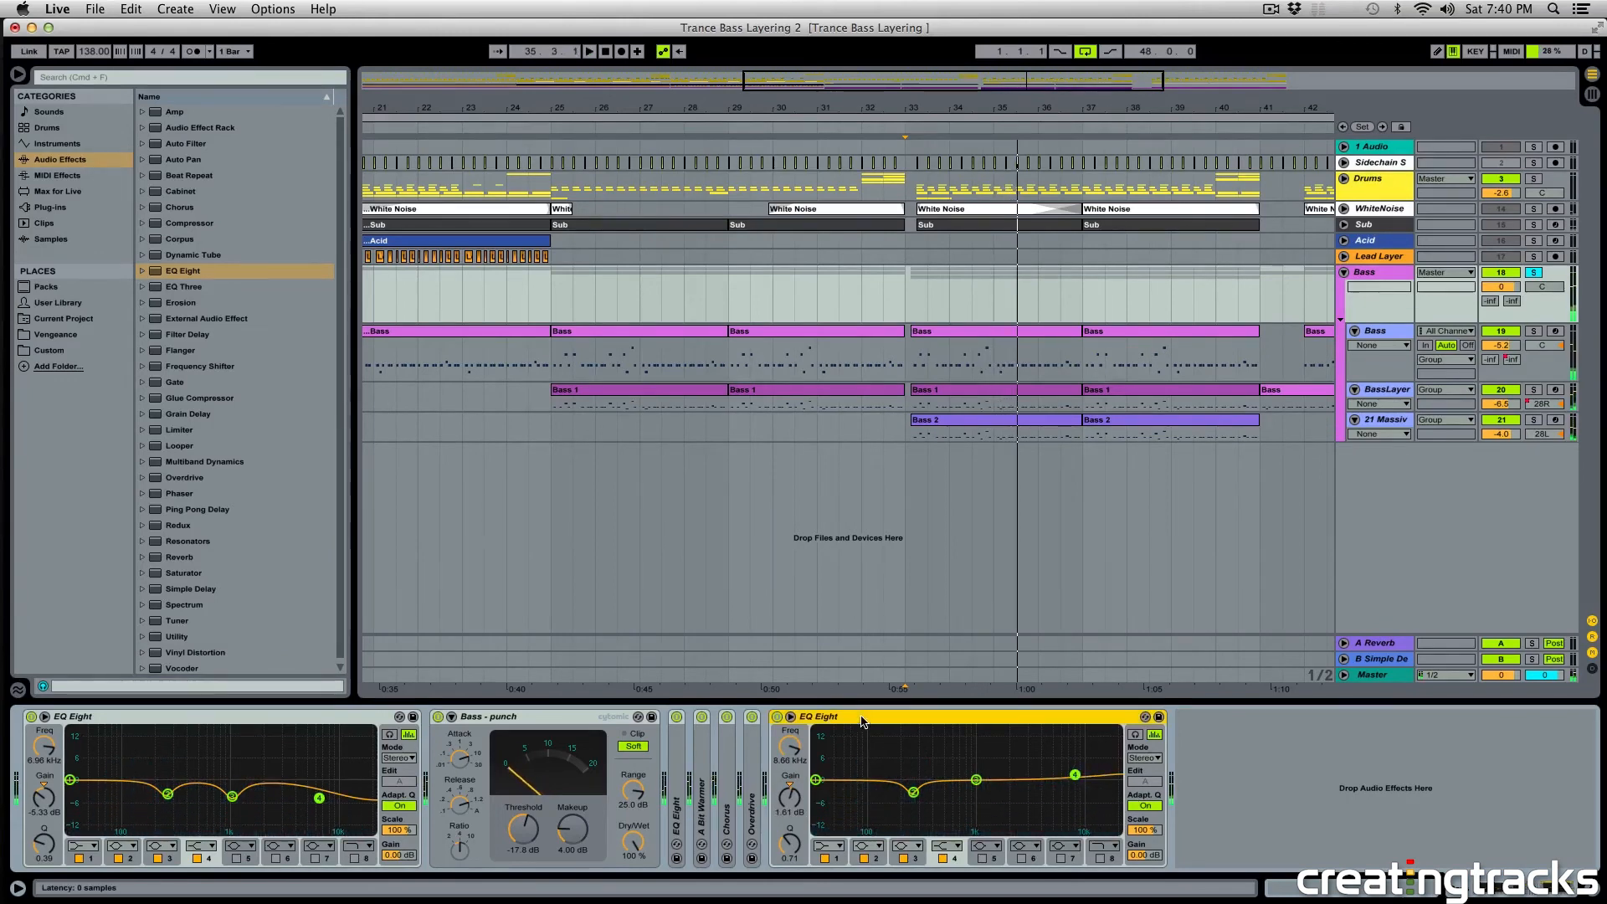
Group the Bass group's effects into an Audio Effect Rack and add an enabled copy of the Bass track's sidechain Compressor after it.
{"action": "right_click", "coordinate": [192, 721]}
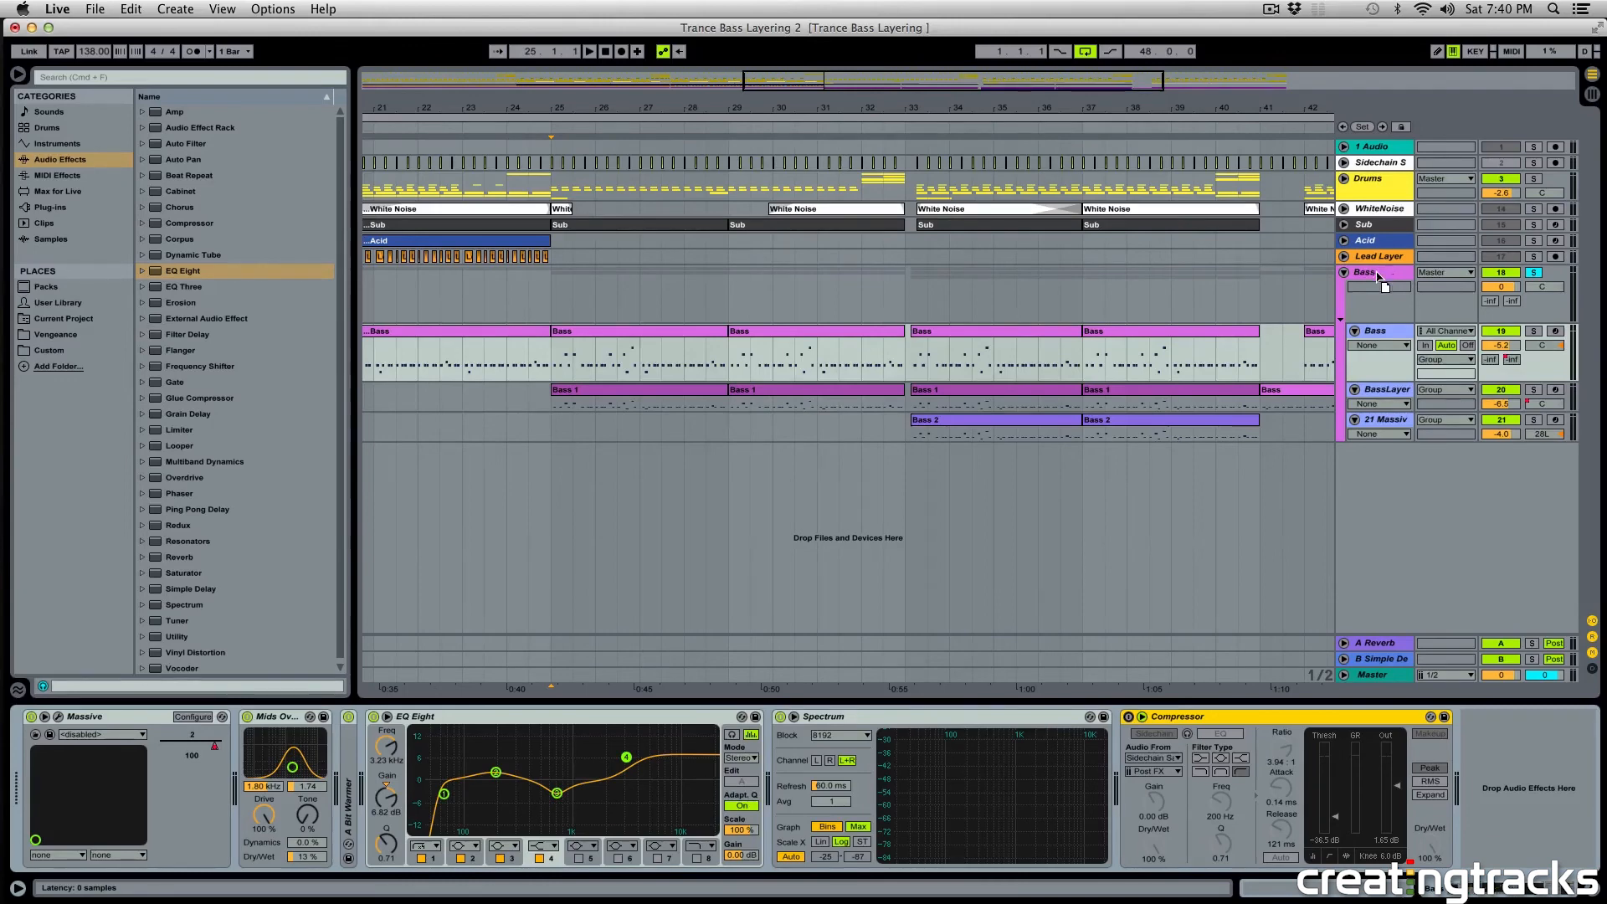
{"action": "left_click_drag", "start_coordinate": [1375, 273], "coordinate": [1379, 276]}
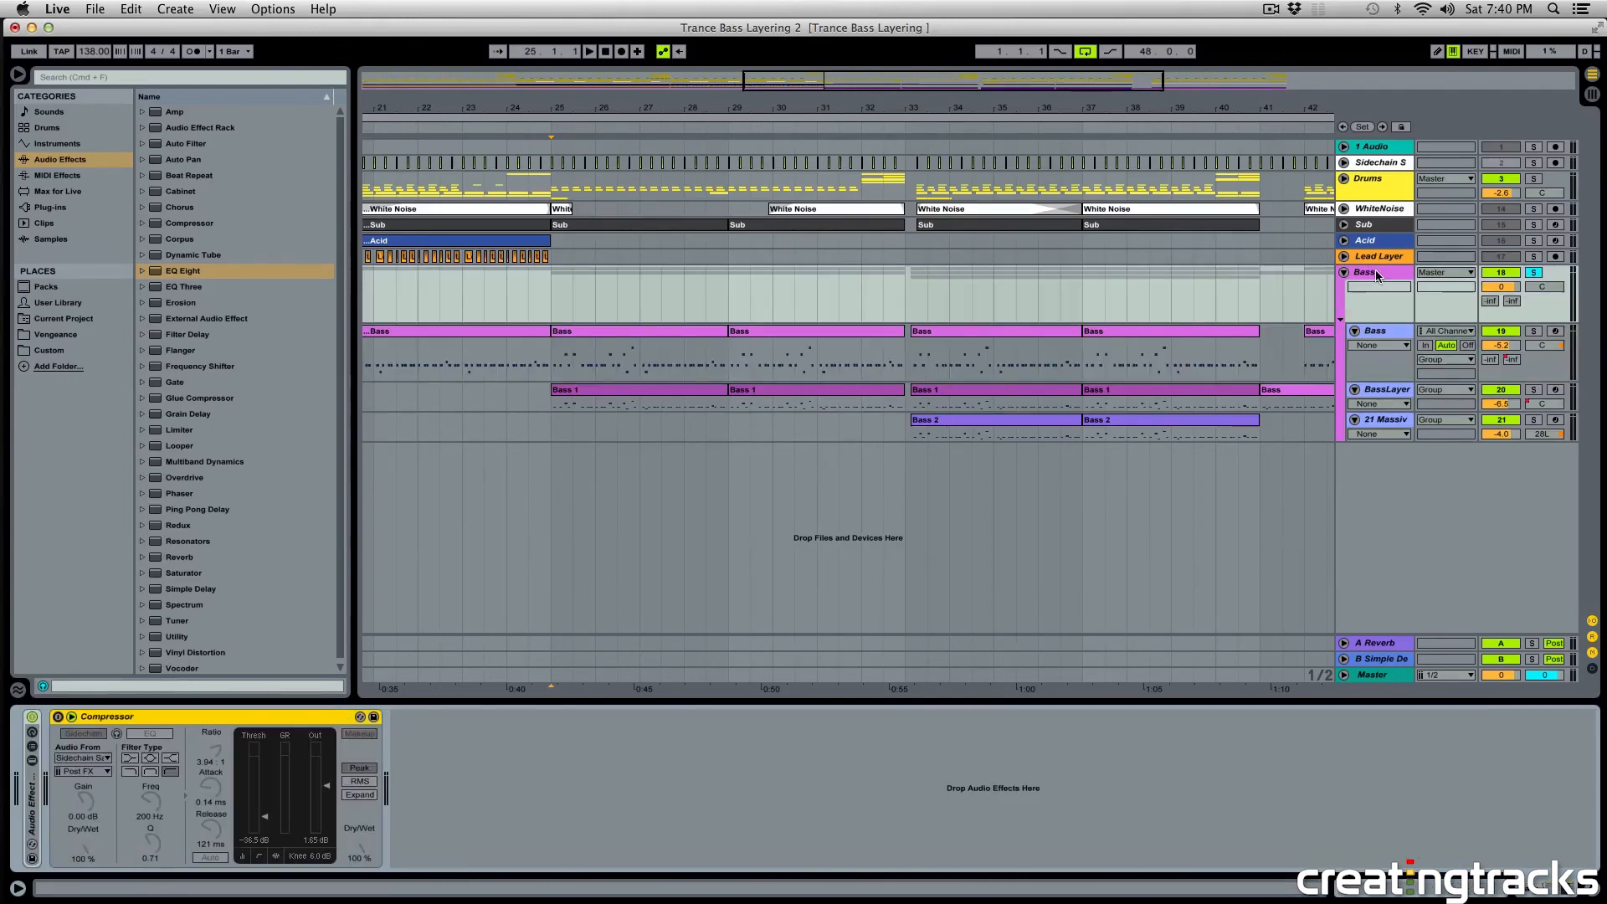
{"action": "left_click", "coordinate": [59, 717]}
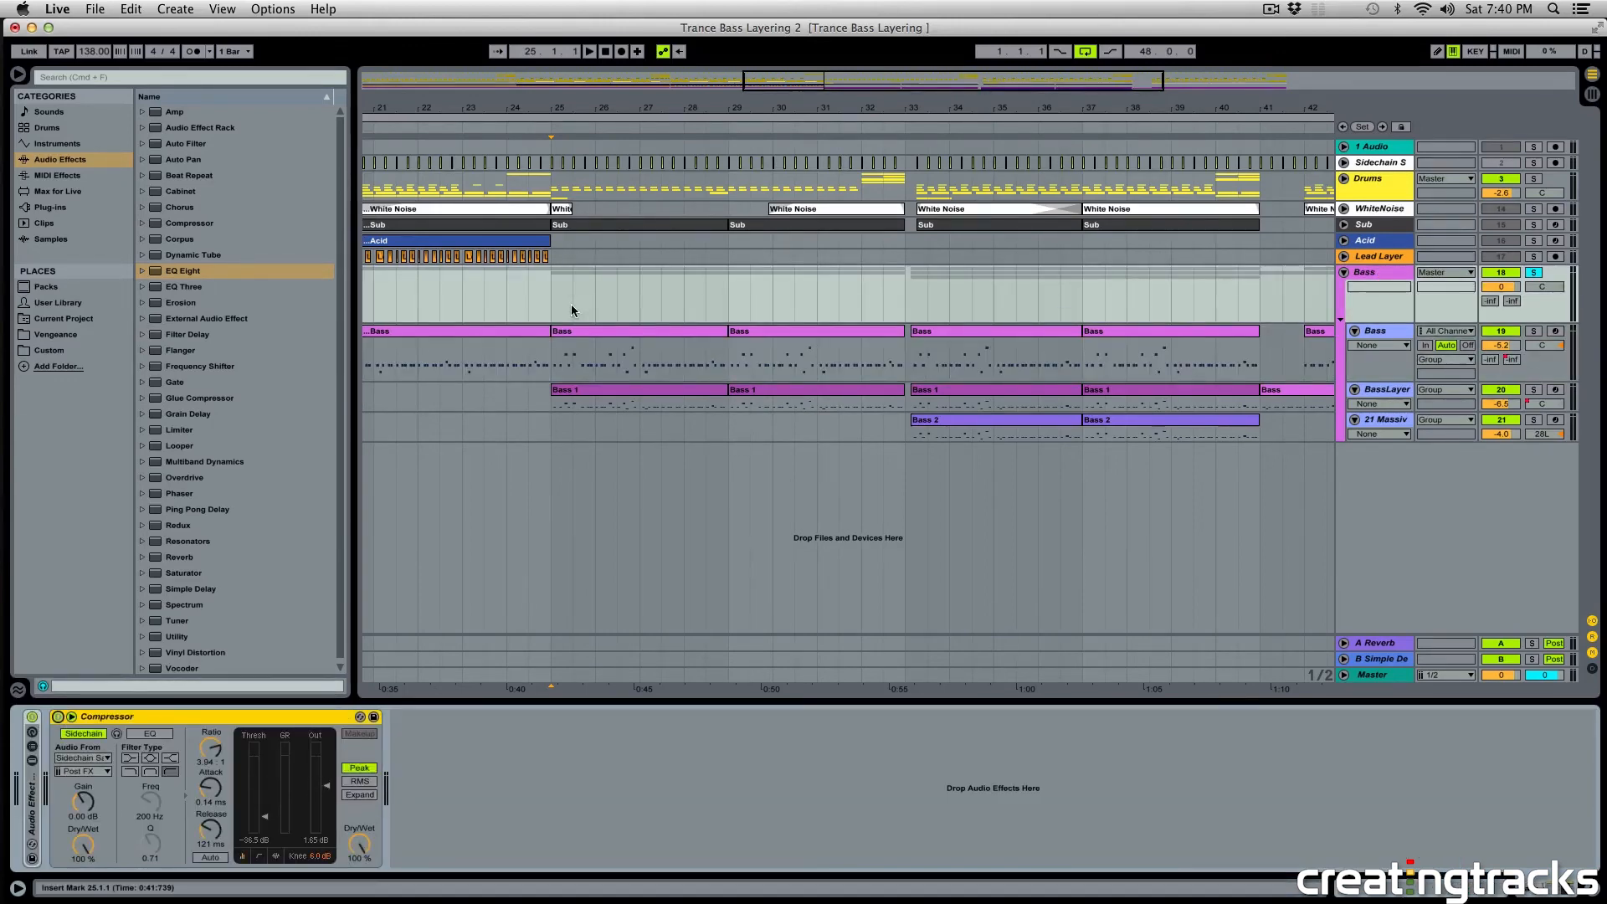
Play the Bass group with the sidechain Compressor from bar 33, then unsolo it to hear it within the full mix.
{"action": "key", "text": "space"}
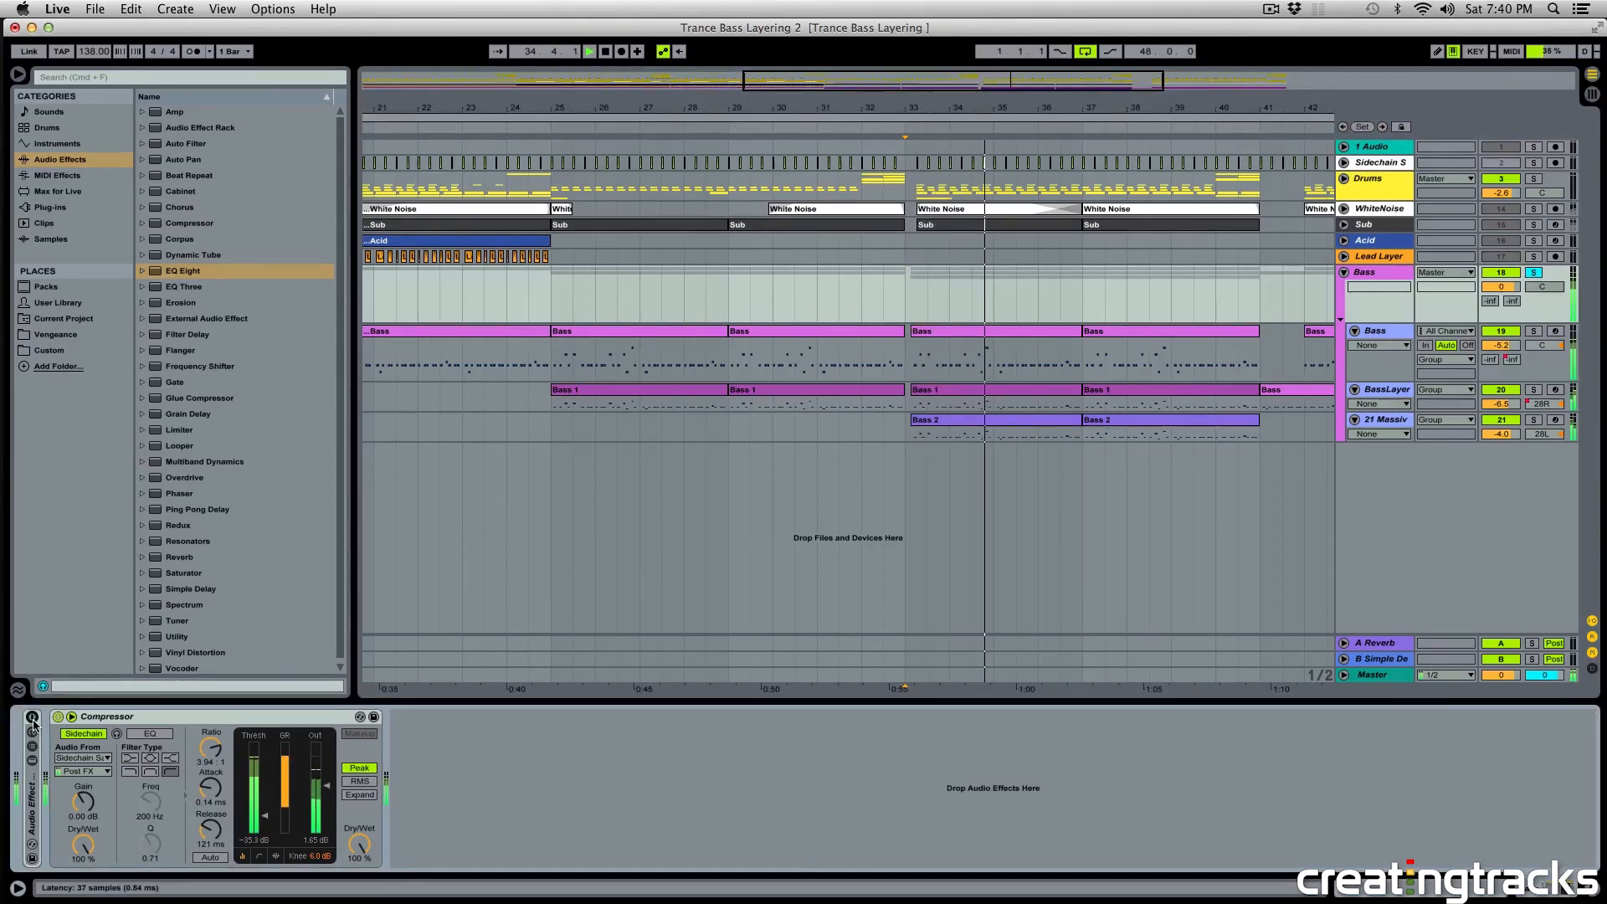
{"action": "left_click", "coordinate": [794, 297]}
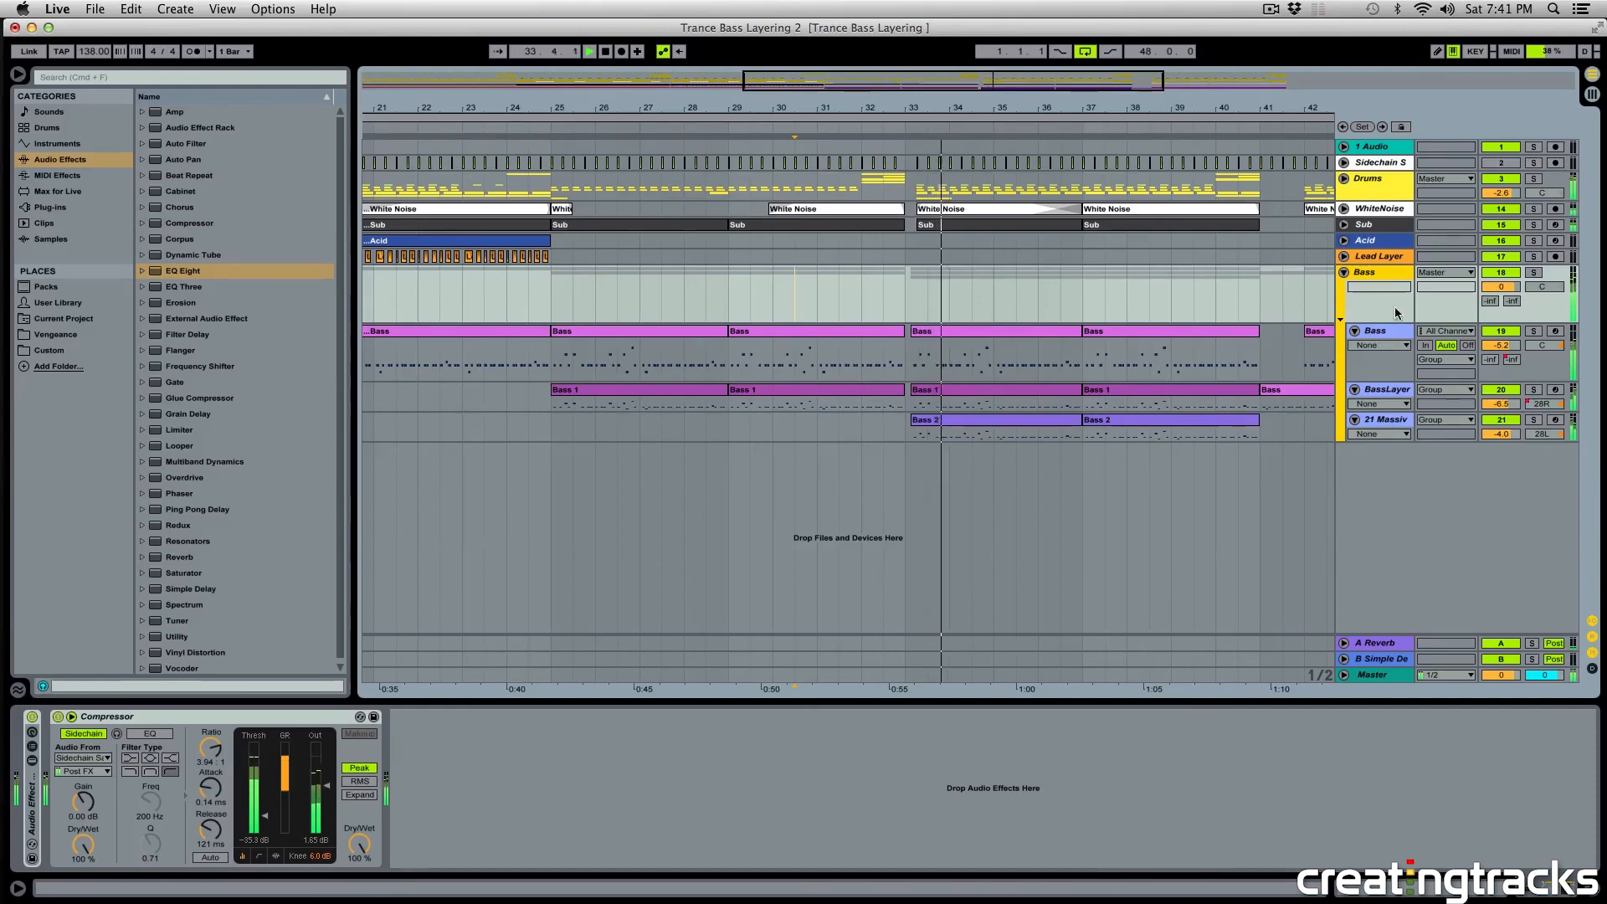
{"action": "left_click", "coordinate": [1377, 287]}
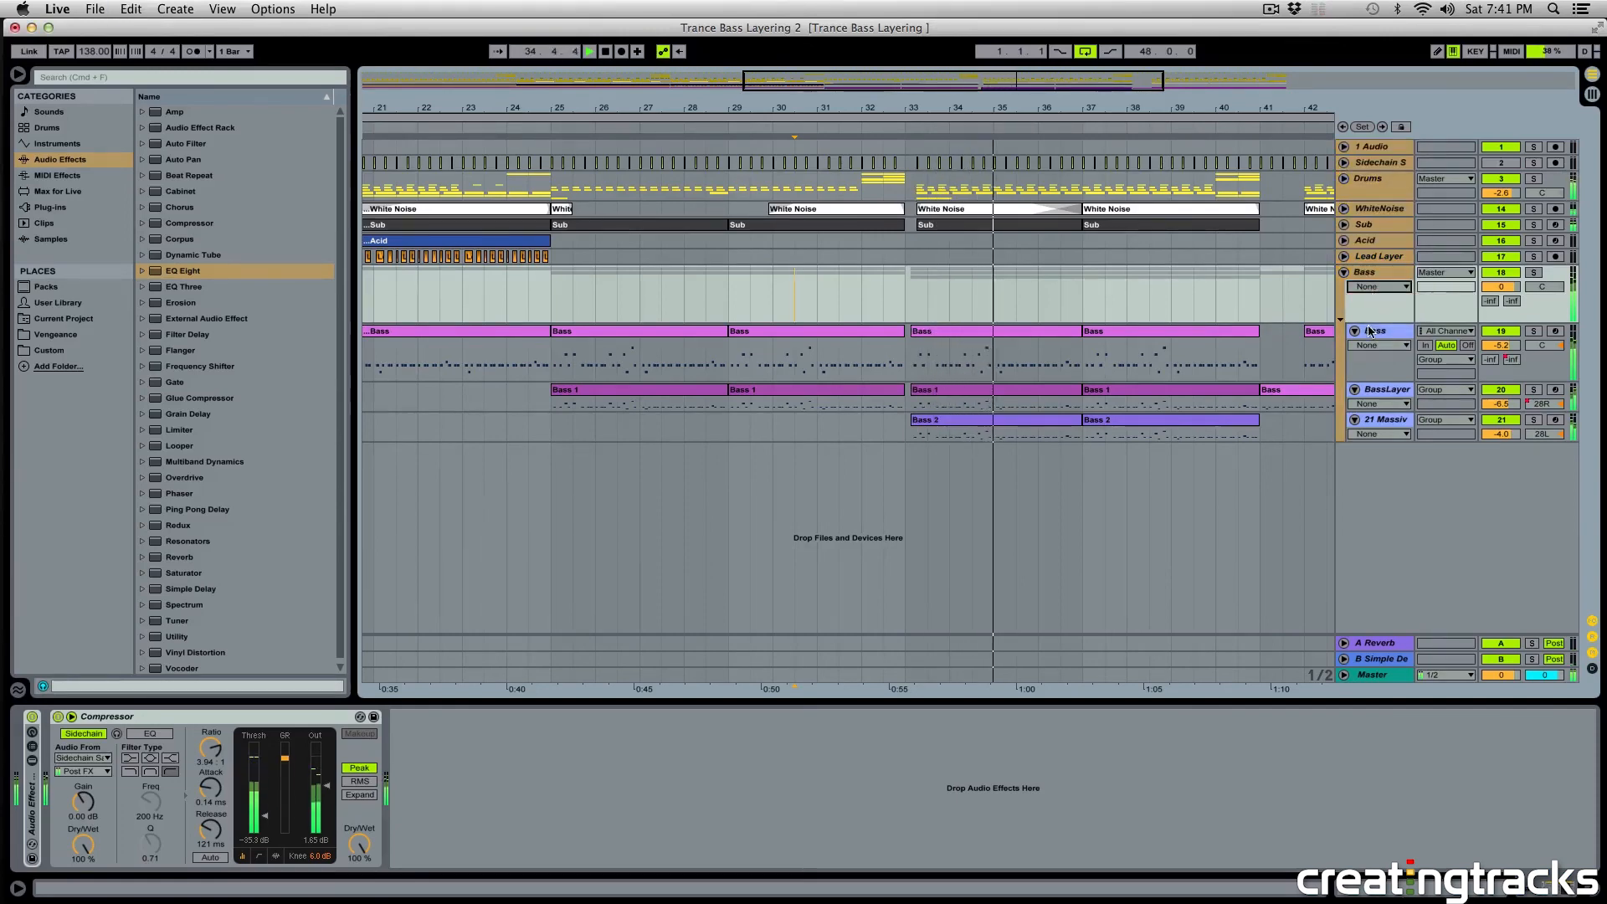
Fold the Bass, BassLayer and 21 Massive tracks, reduce the Bass group's track height and place the insert marker at bar 41.
{"action": "left_click", "coordinate": [1373, 335]}
{"action": "left_click", "coordinate": [1386, 419], "text": "shift"}
{"action": "left_click_drag", "start_coordinate": [1373, 382], "coordinate": [1389, 293]}
{"action": "left_click", "coordinate": [1300, 332]}
{"action": "left_click", "coordinate": [1258, 277]}
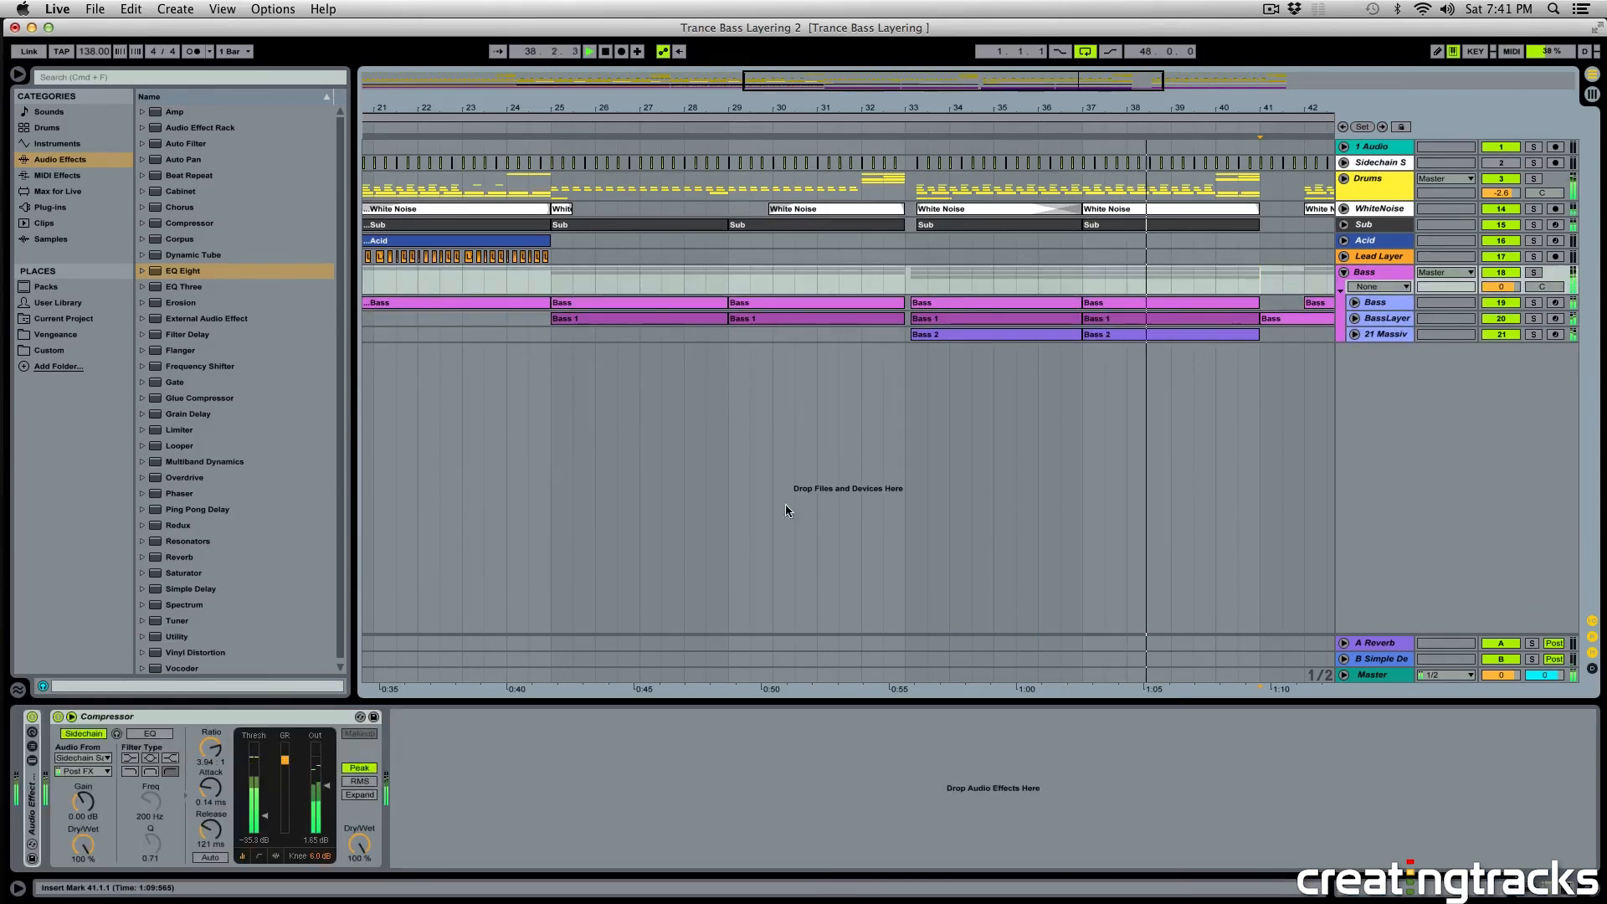
Unfold the Bass group's Audio Effect Rack to show its devices beside the sidechain Compressor.
{"action": "left_click", "coordinate": [31, 783]}
{"action": "double_click", "coordinate": [30, 783]}
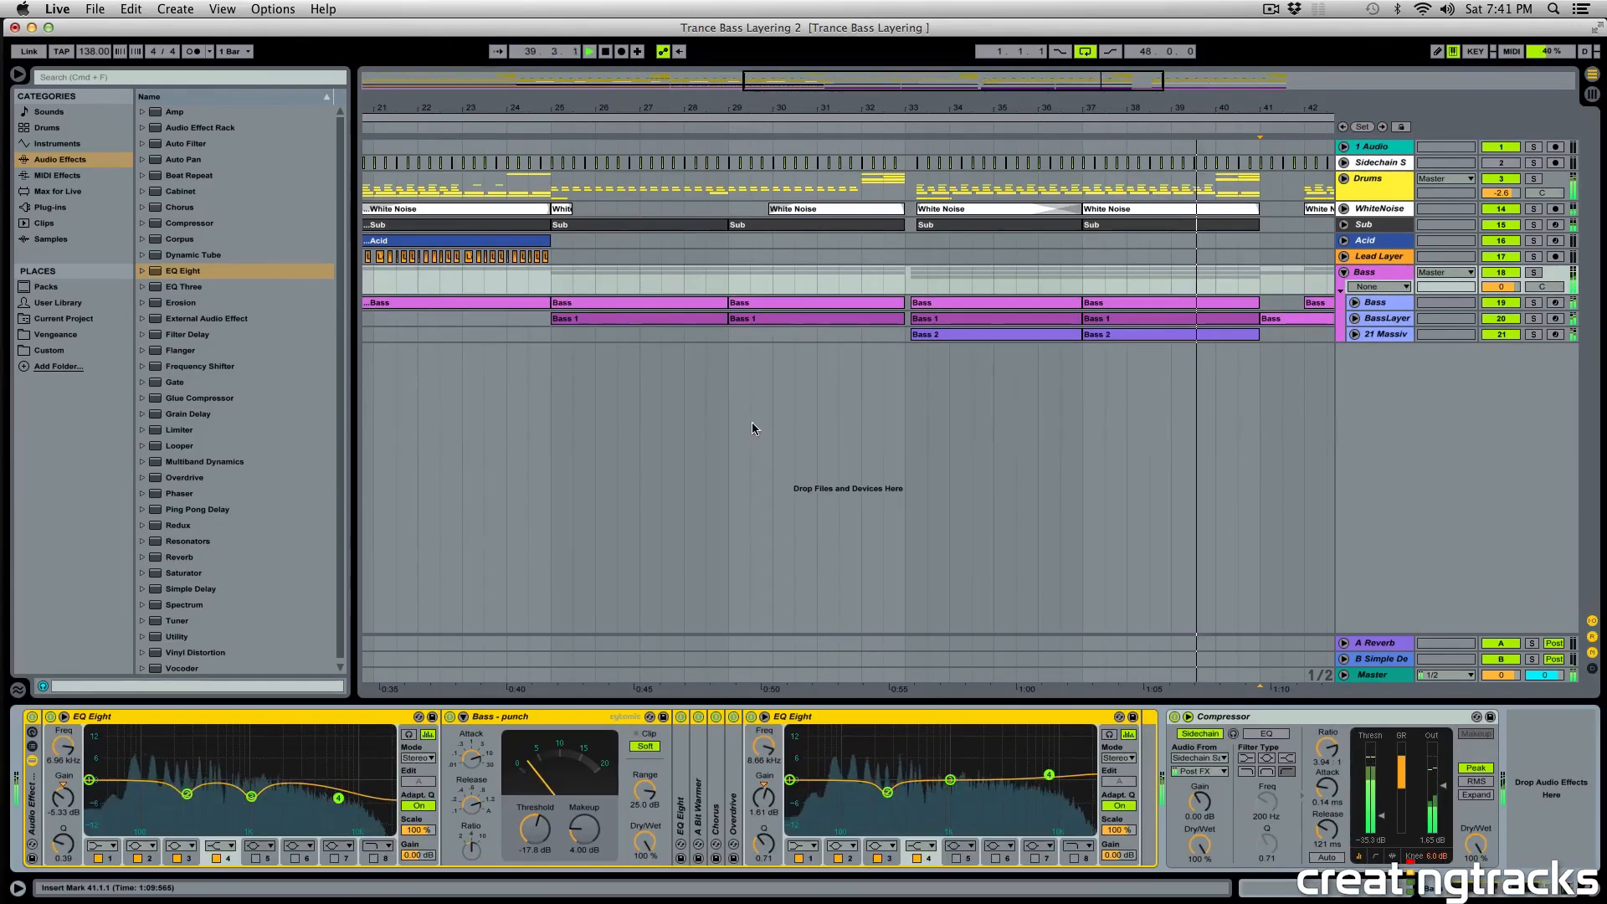
{"action": "left_click", "coordinate": [751, 421]}
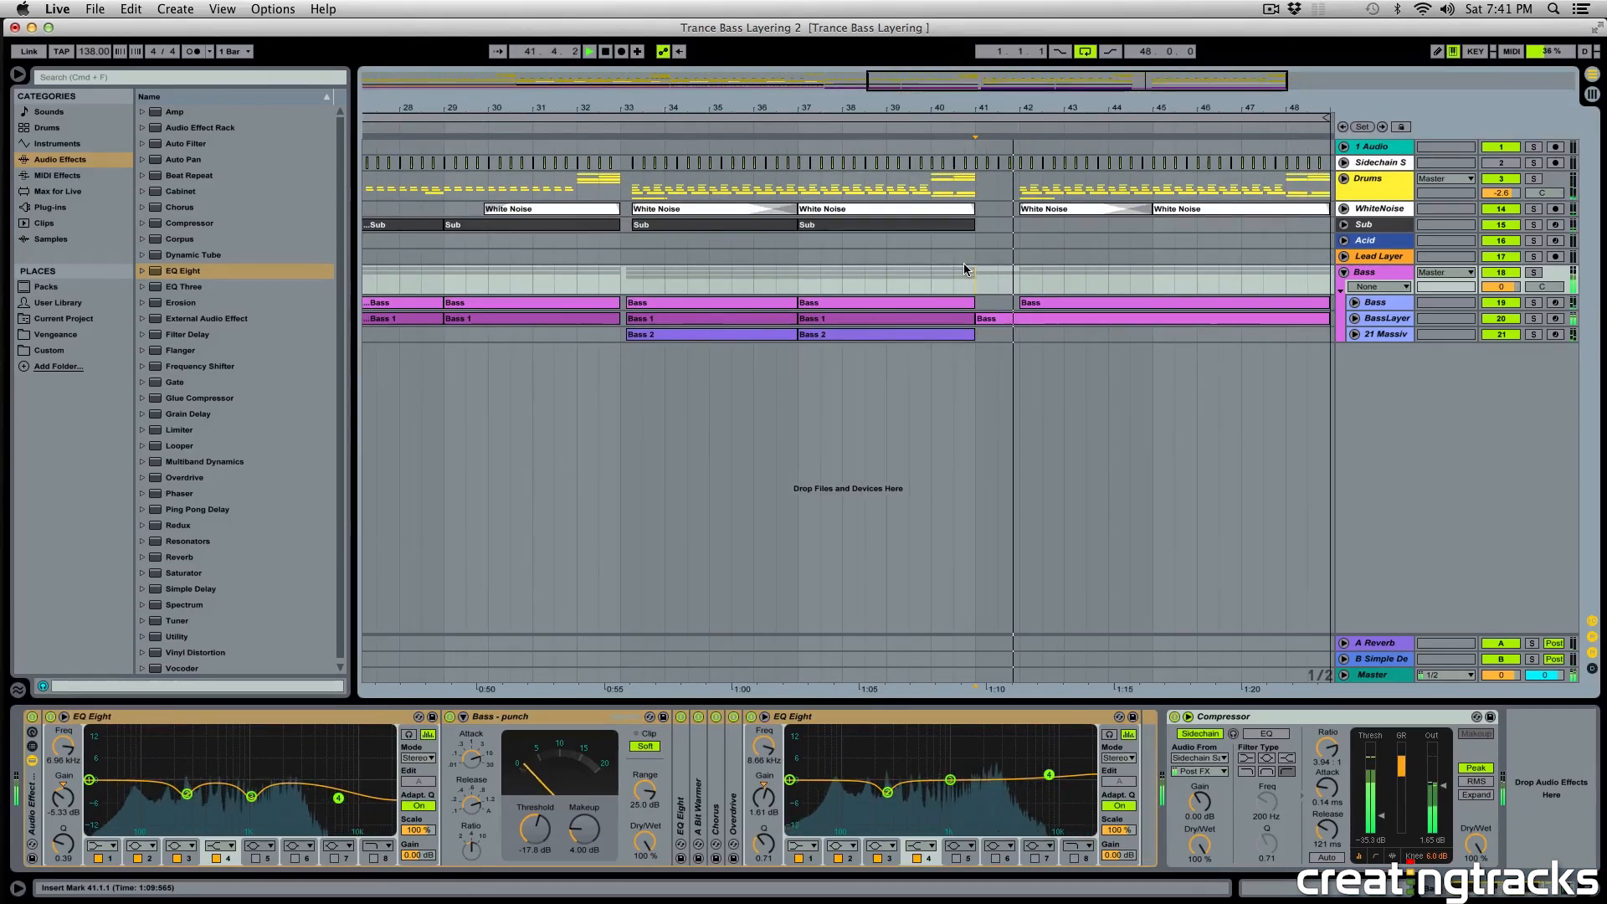
Stop playback and select a time range across all tracks of the arrangement, starting at bar 1.
{"action": "scroll", "coordinate": [962, 265], "scroll_direction": "right", "scroll_amount": 5}
{"action": "left_click_drag", "start_coordinate": [708, 84], "coordinate": [536, 33]}
{"action": "key", "text": "space"}
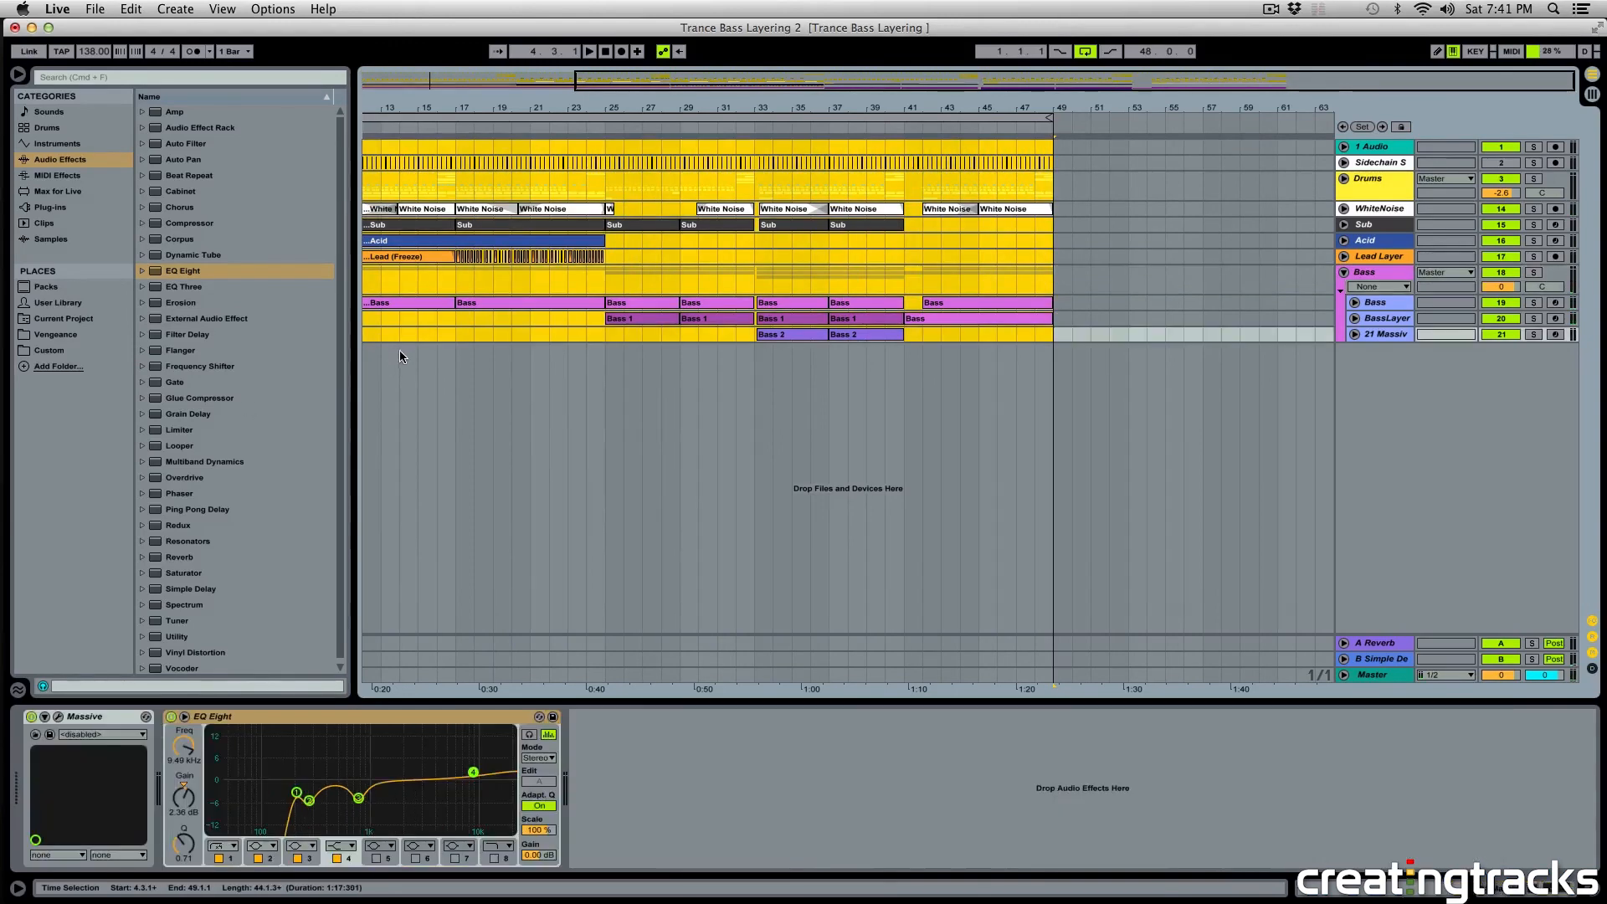
{"action": "key", "text": "plus"}
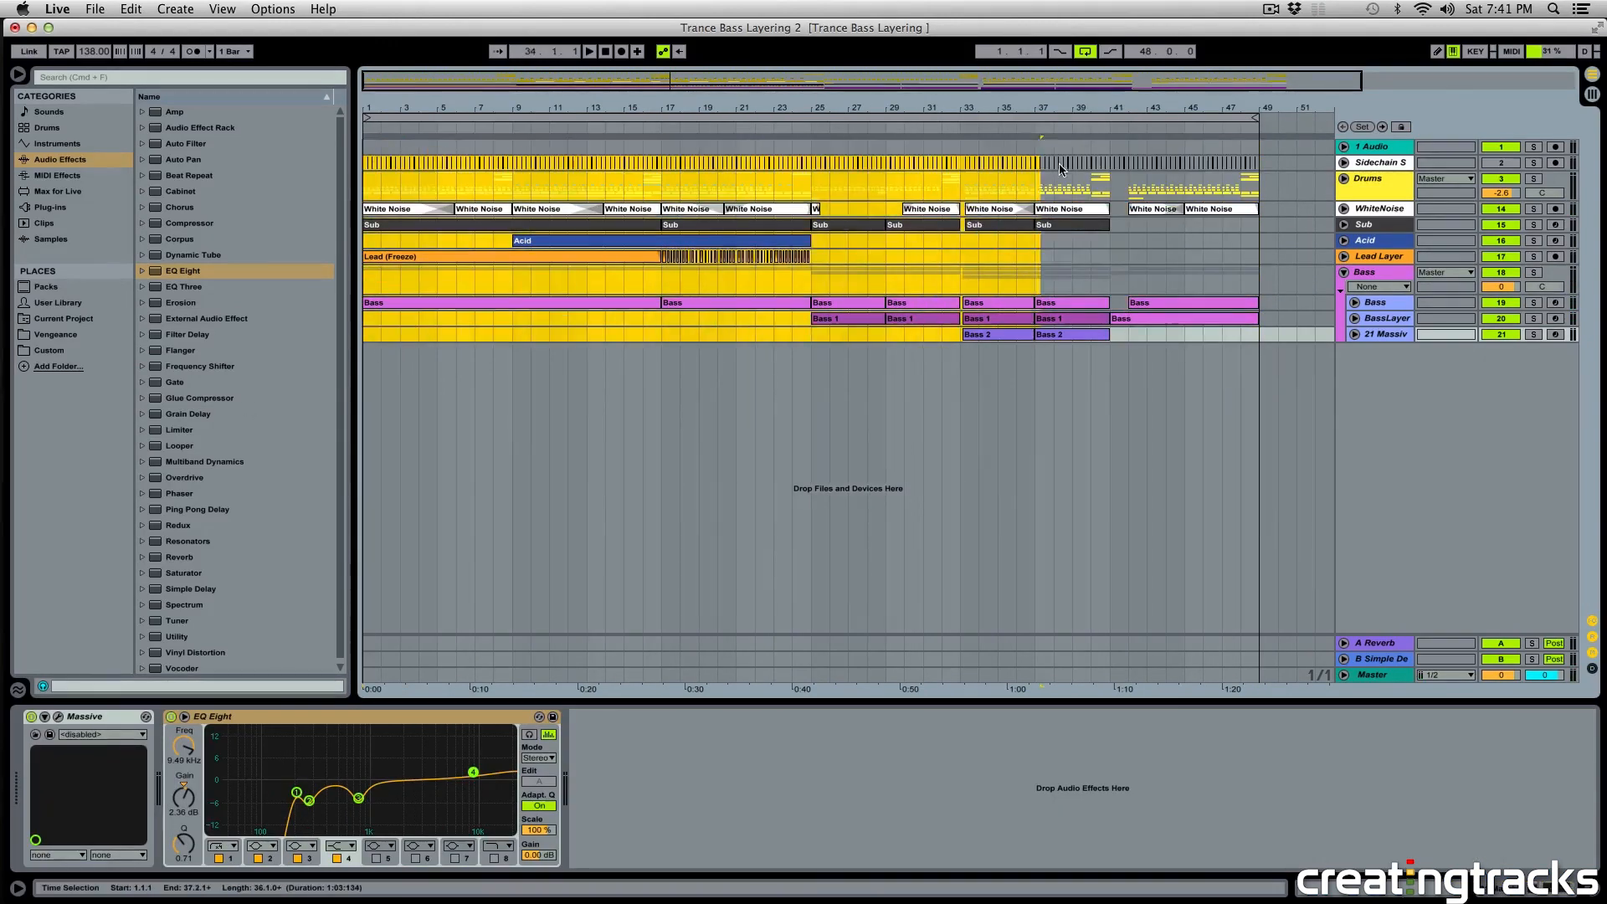